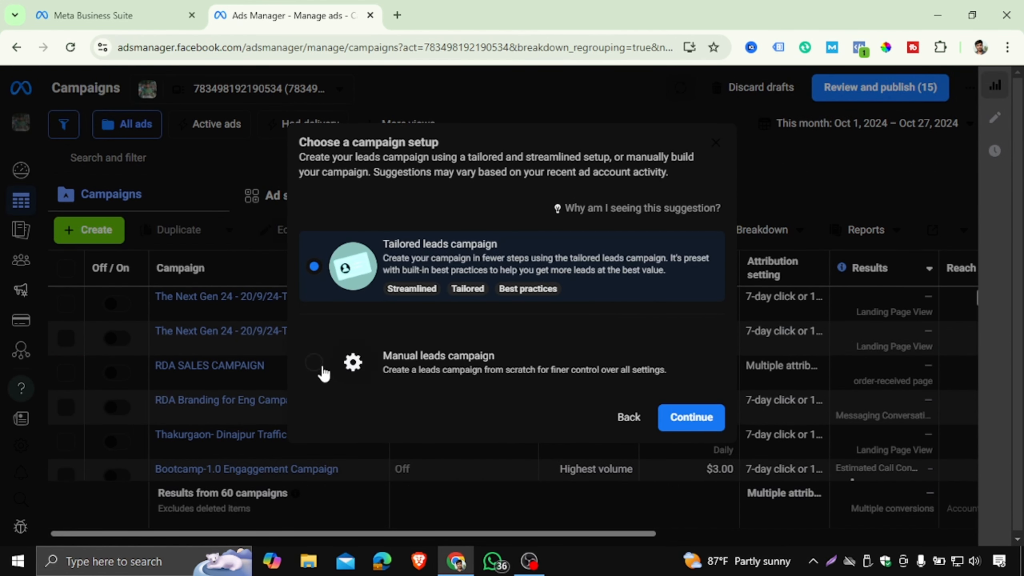
Choose the manual leads campaign setup and continue to the campaign editor.
click(322, 371)
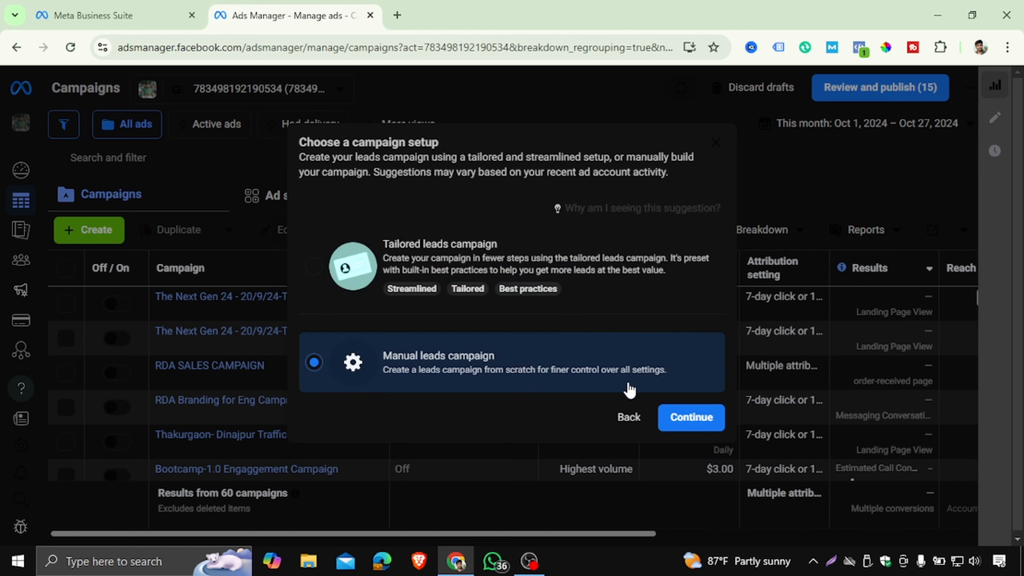
click(694, 427)
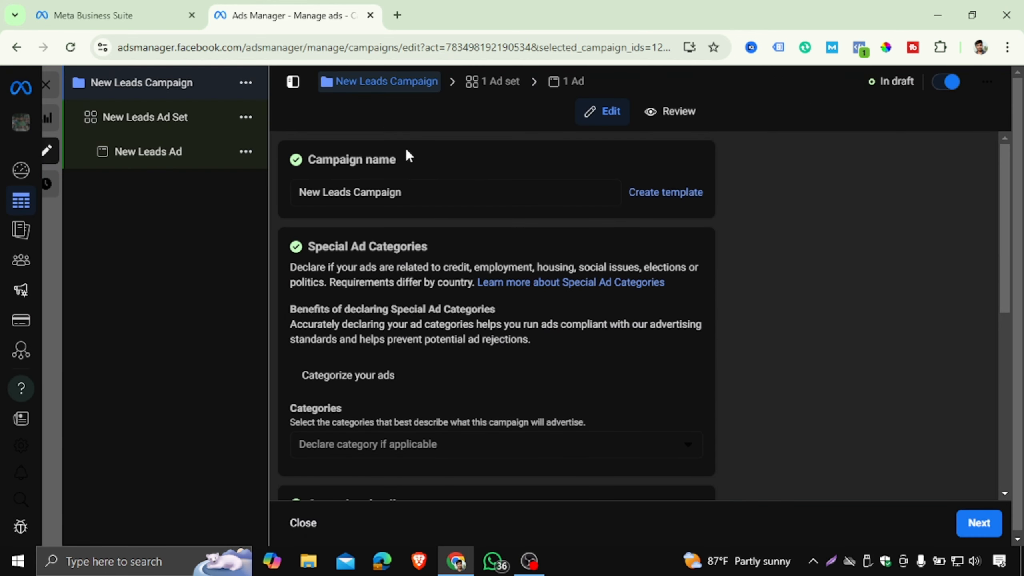
drag(390, 81, 447, 90)
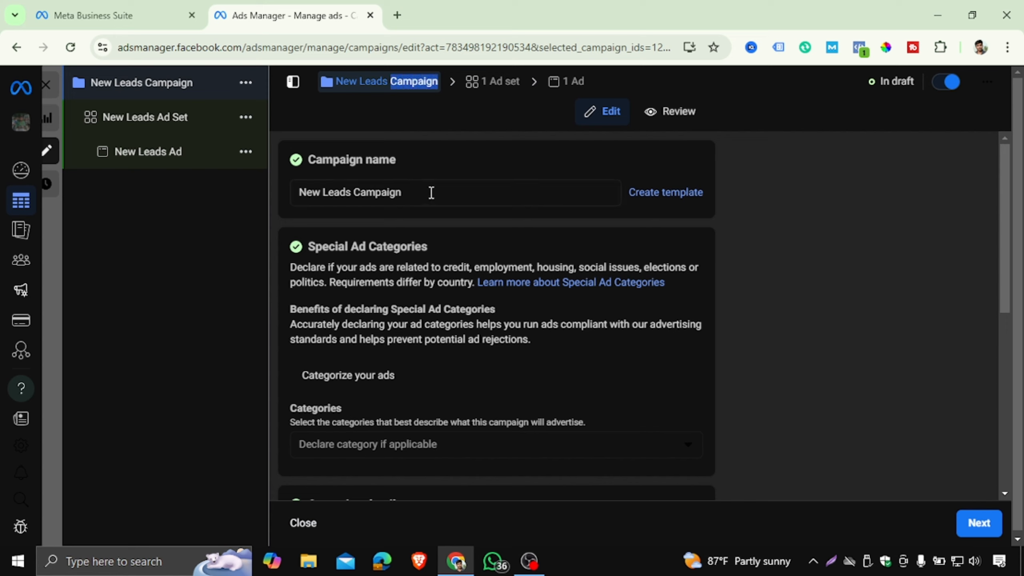
Rename the campaign as "Leads Campaign".
drag(431, 196, 279, 189)
scroll(483, 316, down, 6)
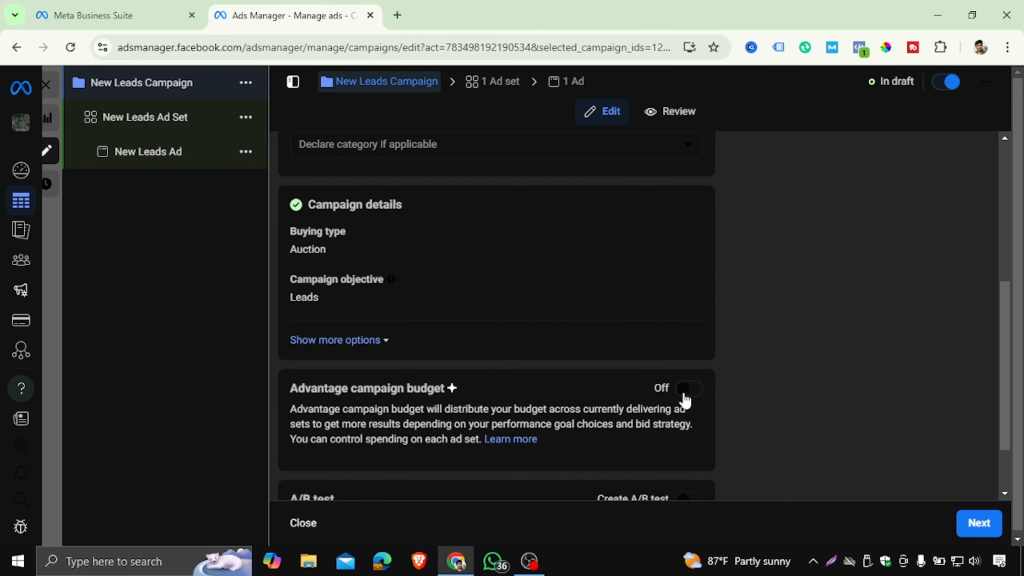
scroll(567, 416, down, 2)
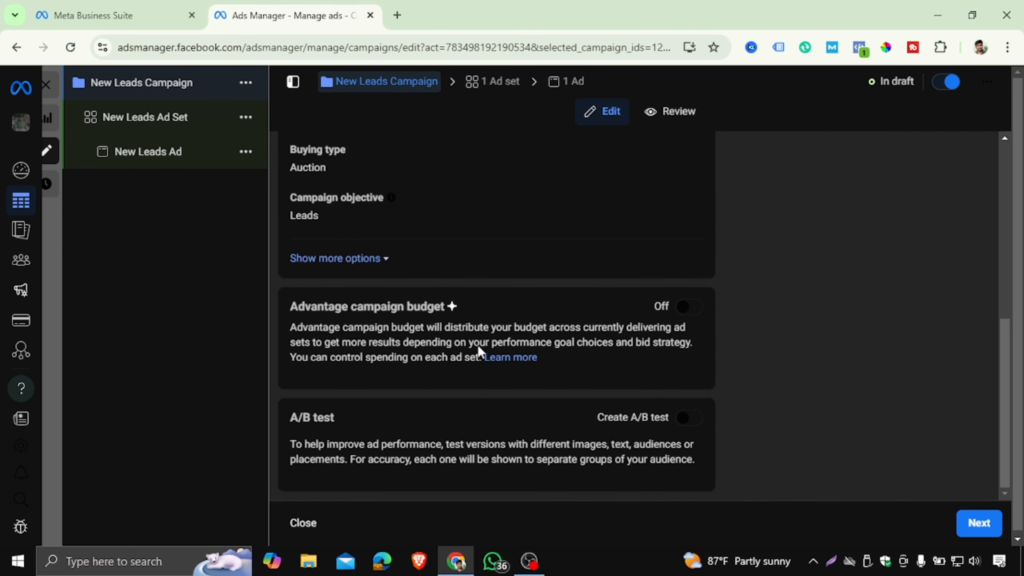
scroll(432, 300, up, 3)
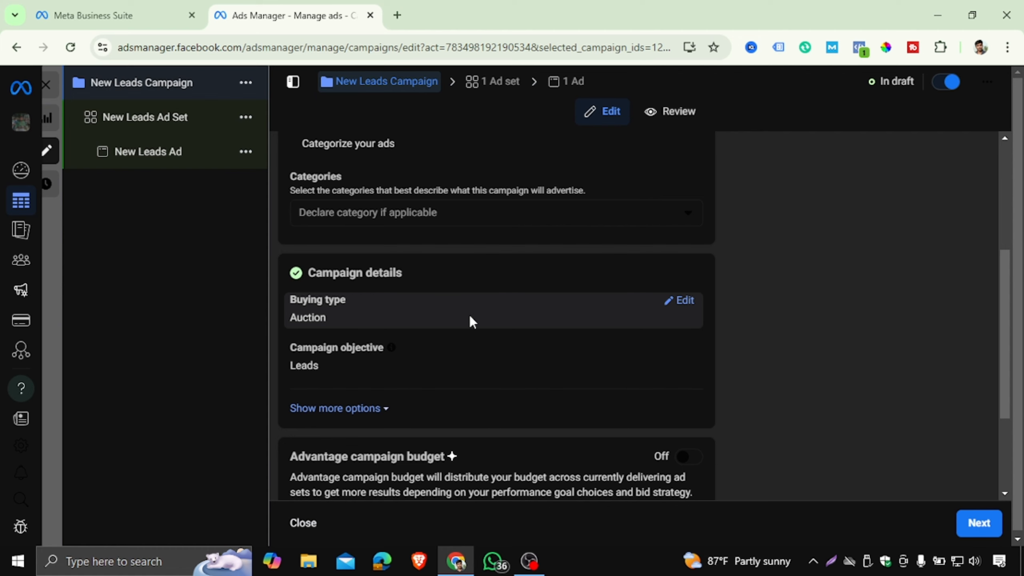
scroll(477, 319, up, 3)
scroll(477, 319, up, 2)
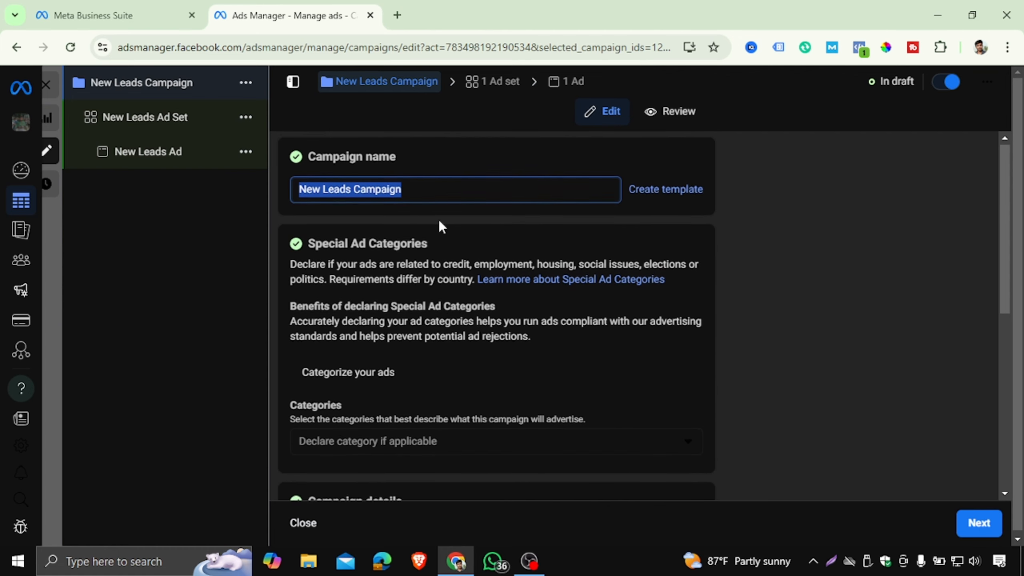
click(429, 183)
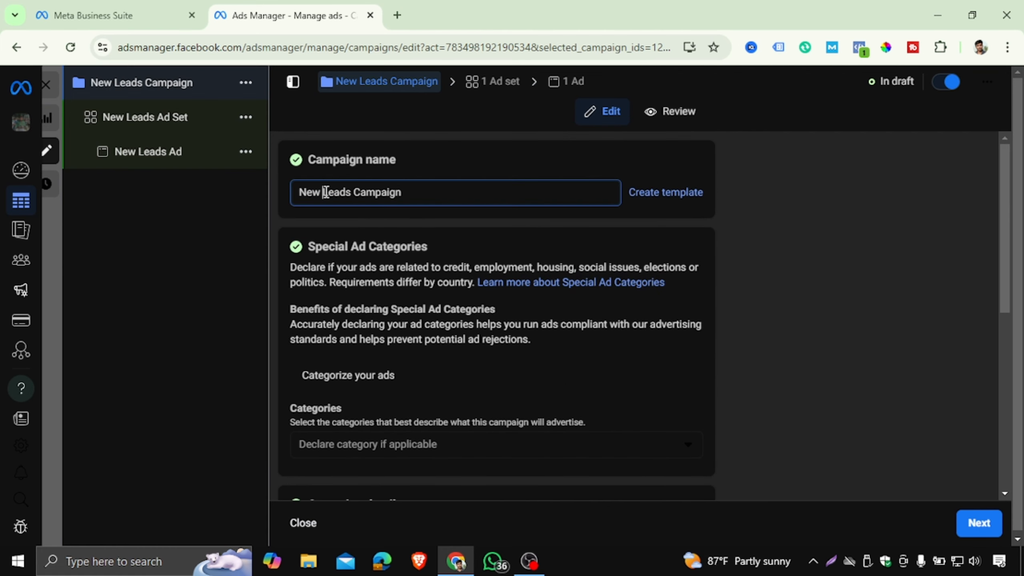
drag(326, 192, 238, 196)
key(BackSpace)
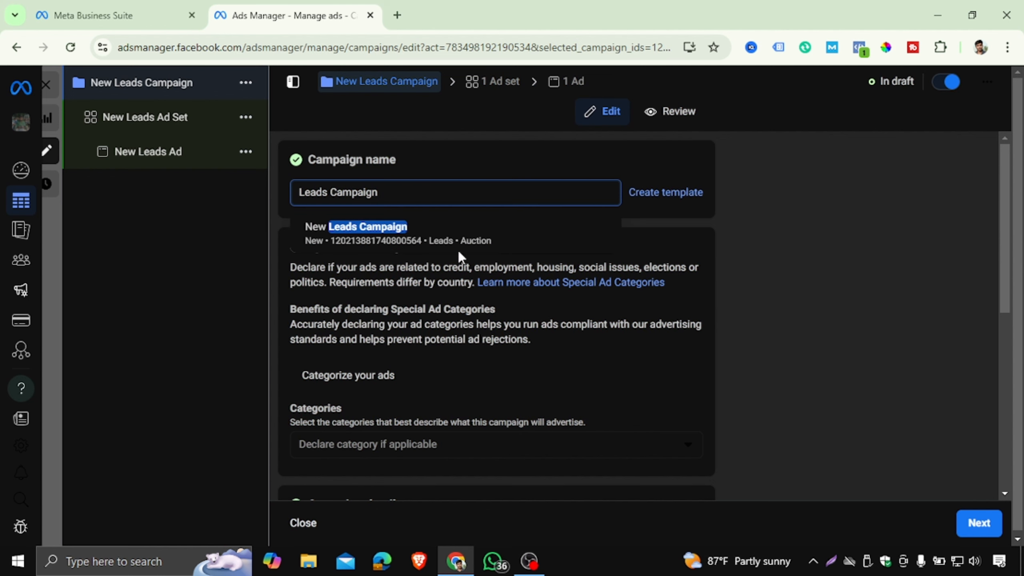
Turn on Advantage campaign budget for the leads campaign.
scroll(630, 304, down, 5)
scroll(630, 305, down, 3)
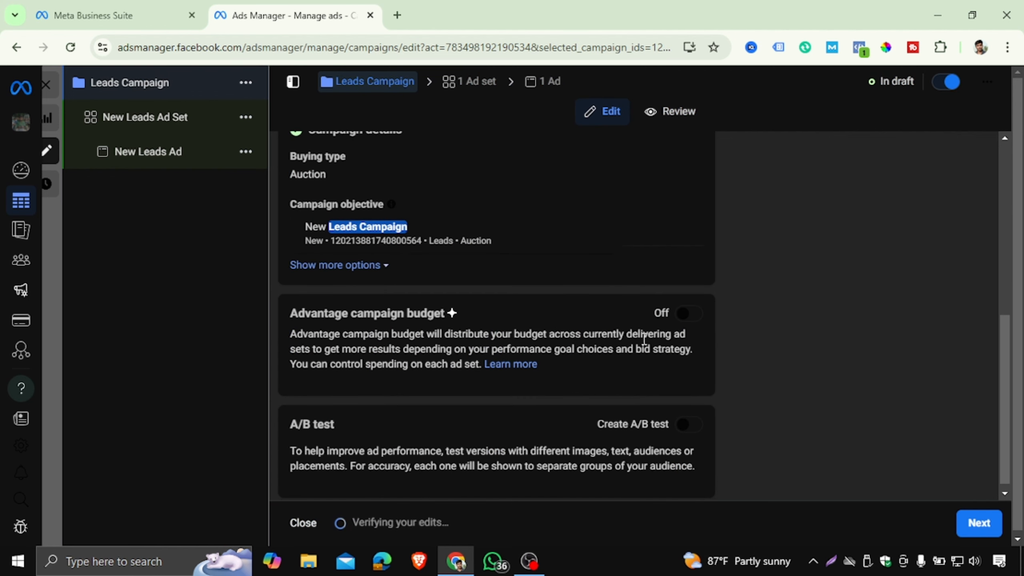
click(689, 314)
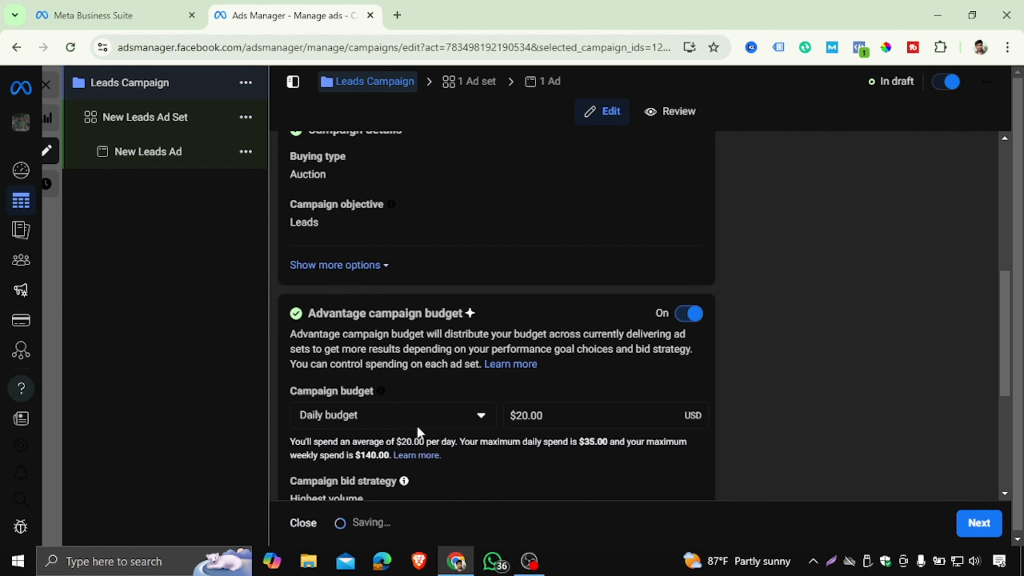
Open the campaign's ad set and rename it as "Leads Ad Set".
click(468, 82)
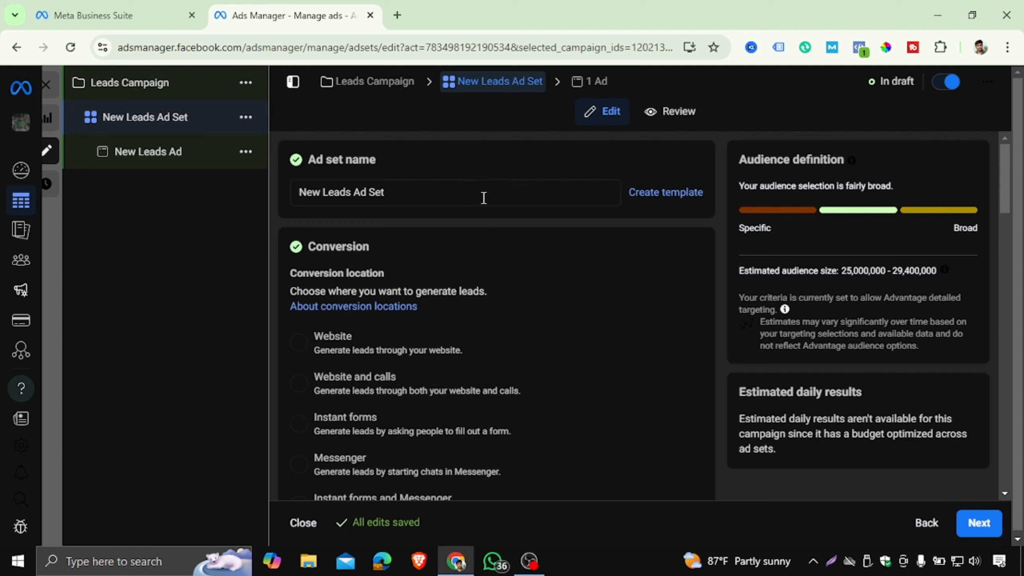
click(392, 194)
click(355, 190)
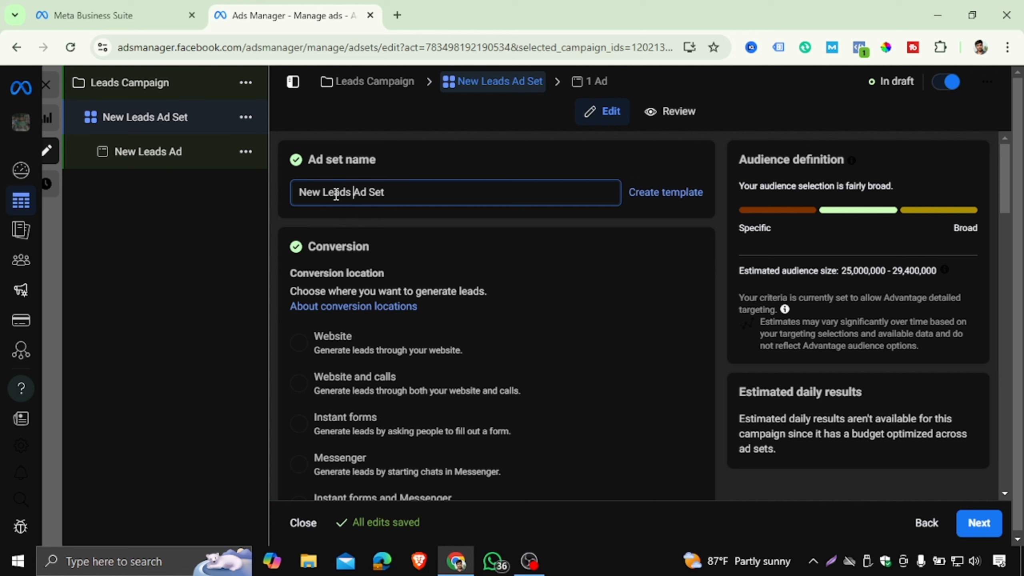
drag(323, 191, 241, 191)
key(BackSpace)
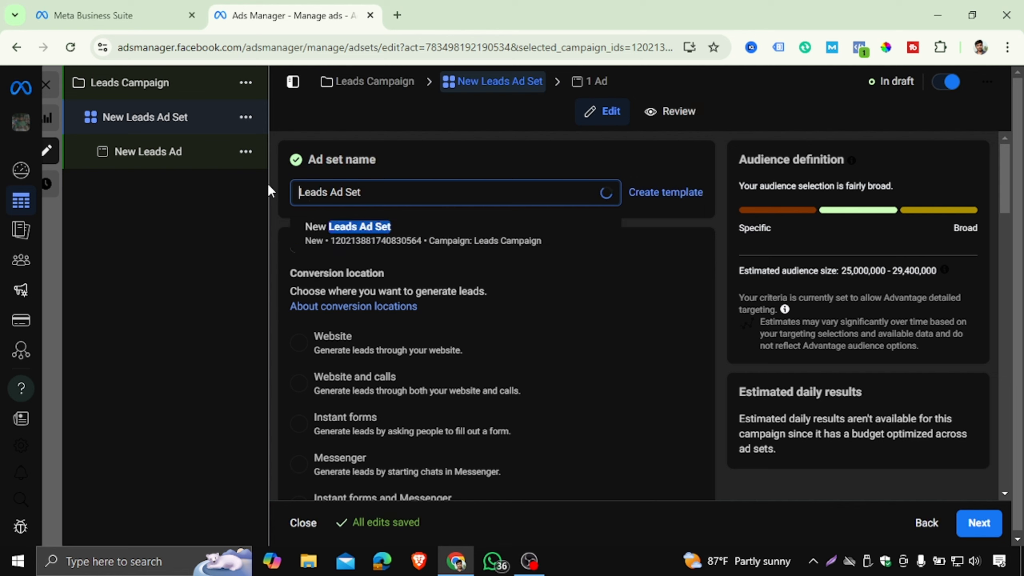
click(613, 159)
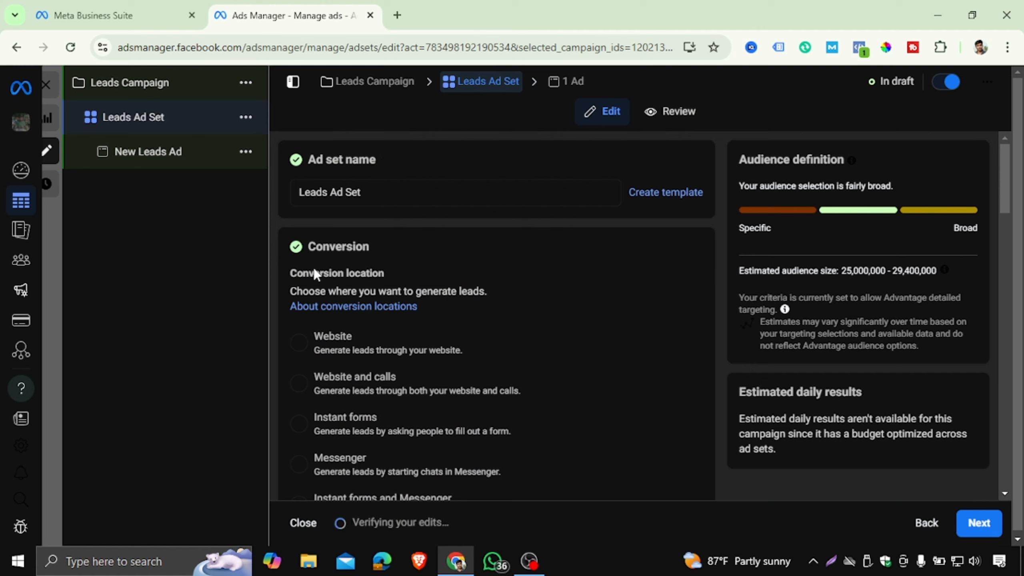
Review the ad set's conversion location options and open thenextgen24.com in a new browser tab.
drag(308, 245, 373, 251)
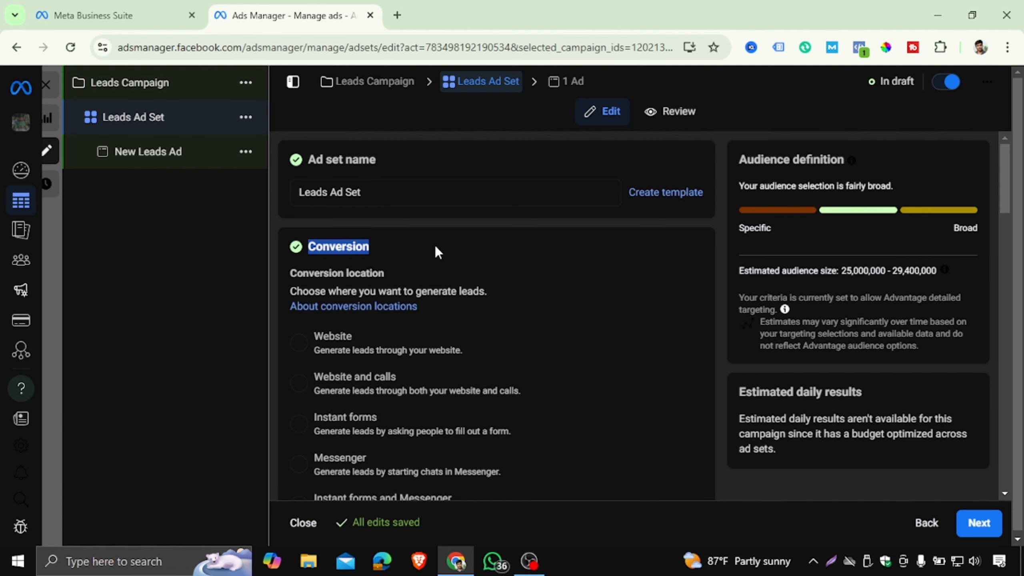
scroll(434, 252, down, 2)
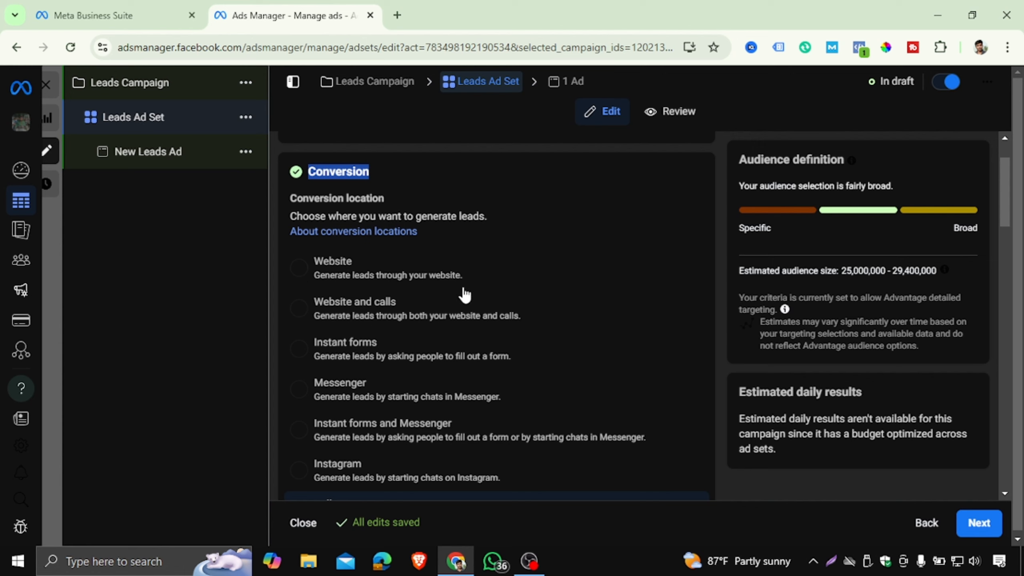
click(397, 15)
text(r)
key(BackSpace)
key(BackSpace)
text(t)
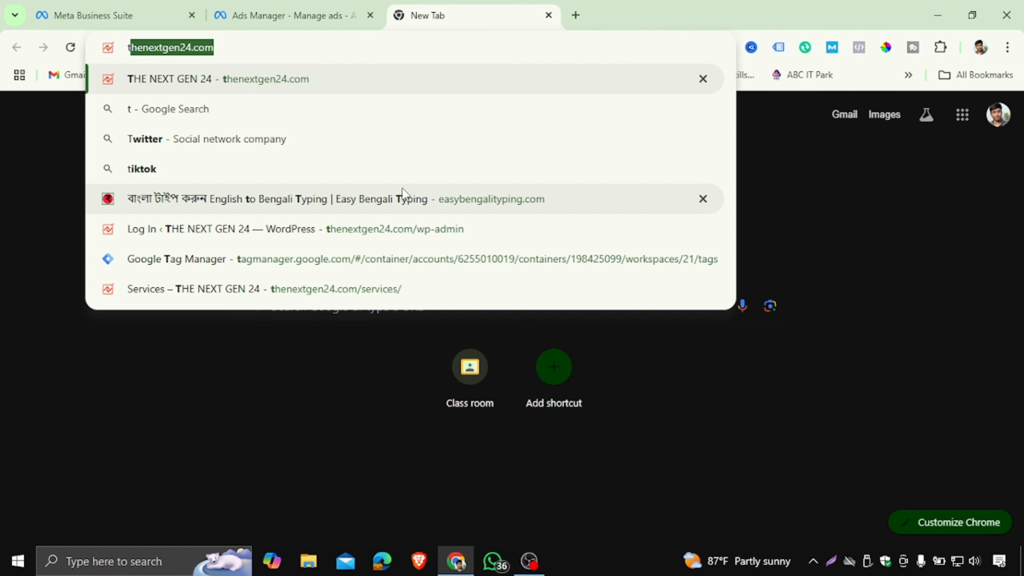
key(Return)
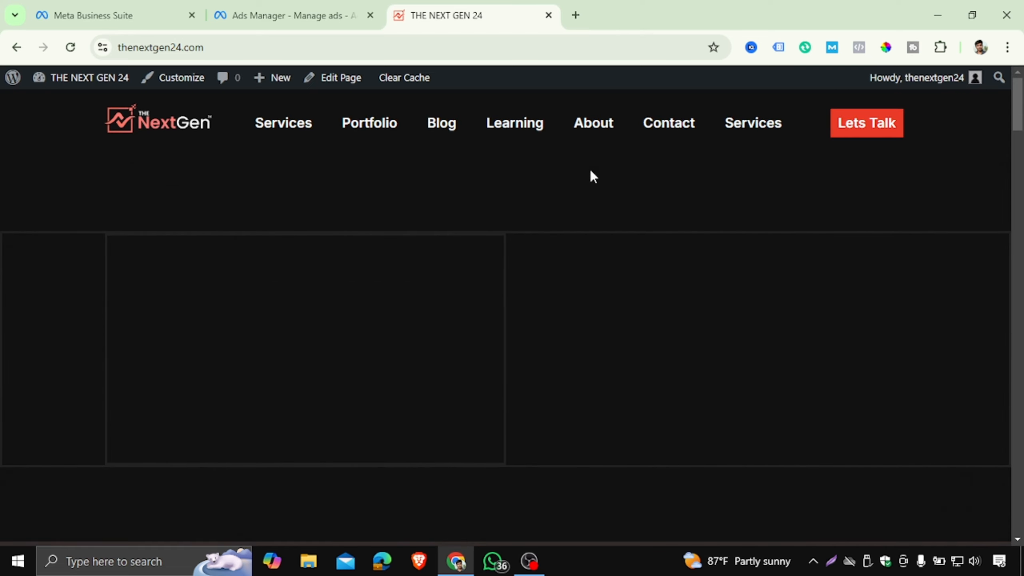
Open the website's Lets Talk consultation form, examine its fields and close it.
click(855, 135)
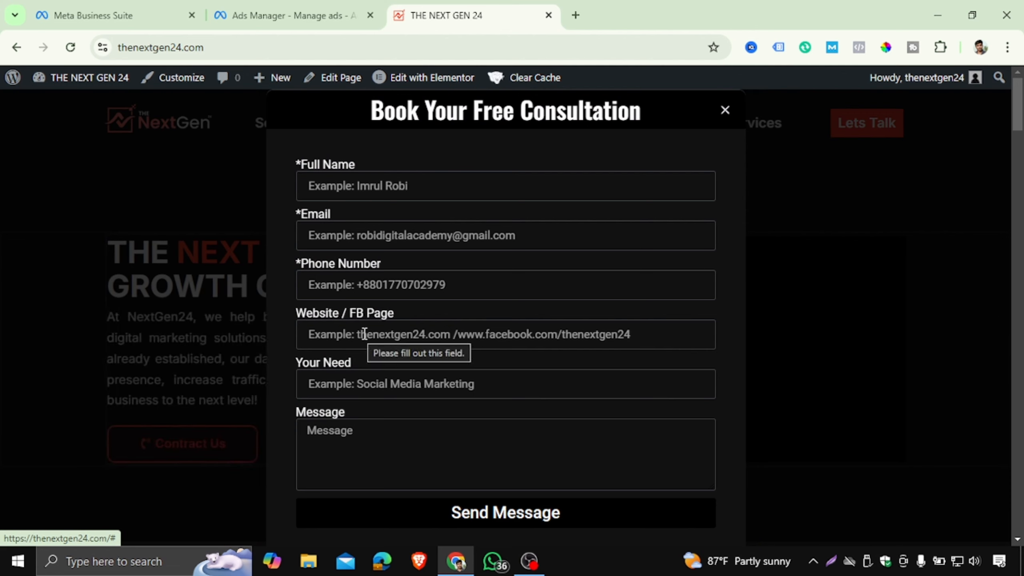
click(359, 388)
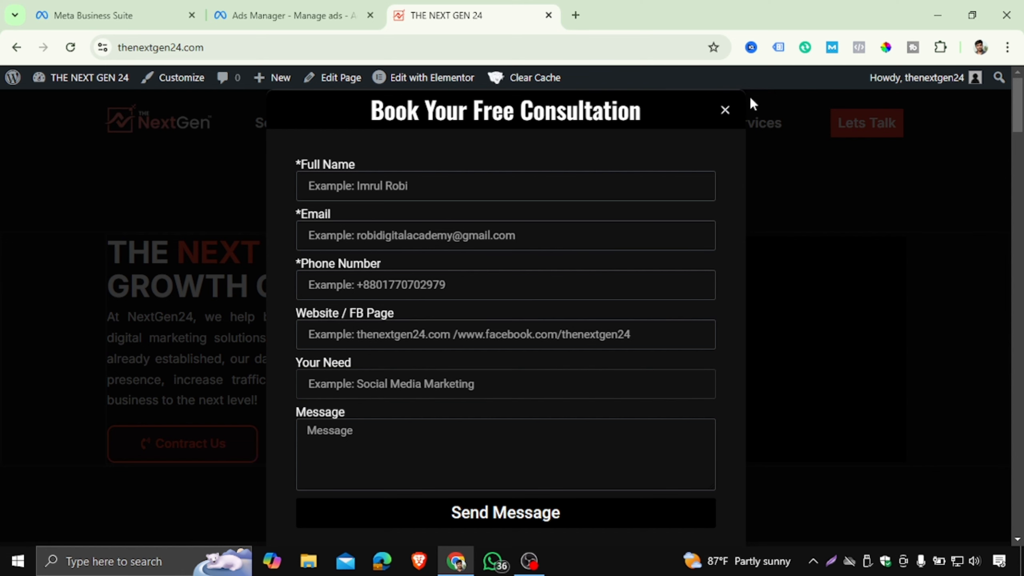
click(725, 109)
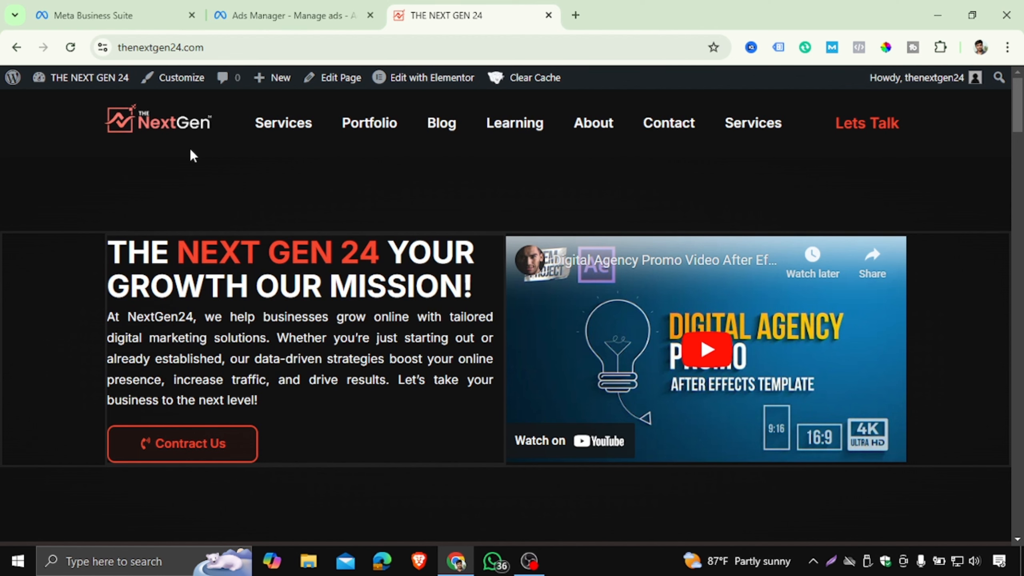
Visit the website's Services page and look through the consultation form on its Contact page.
click(246, 20)
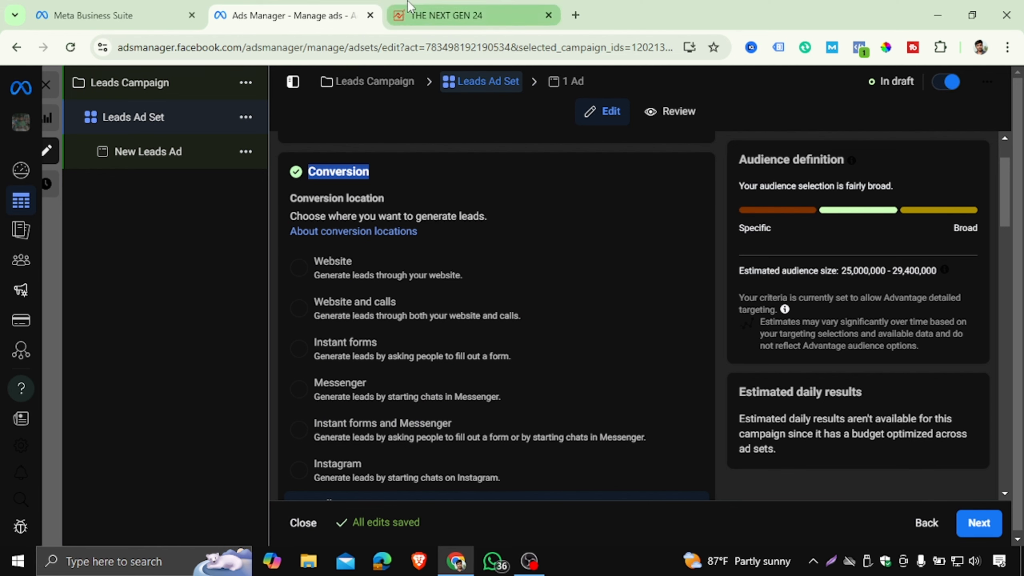
click(464, 15)
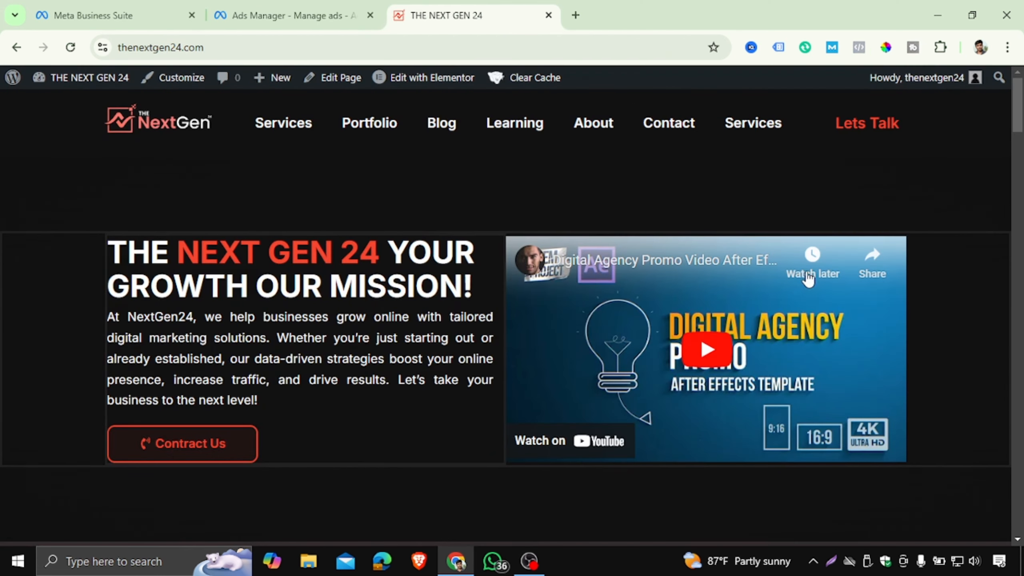
click(775, 129)
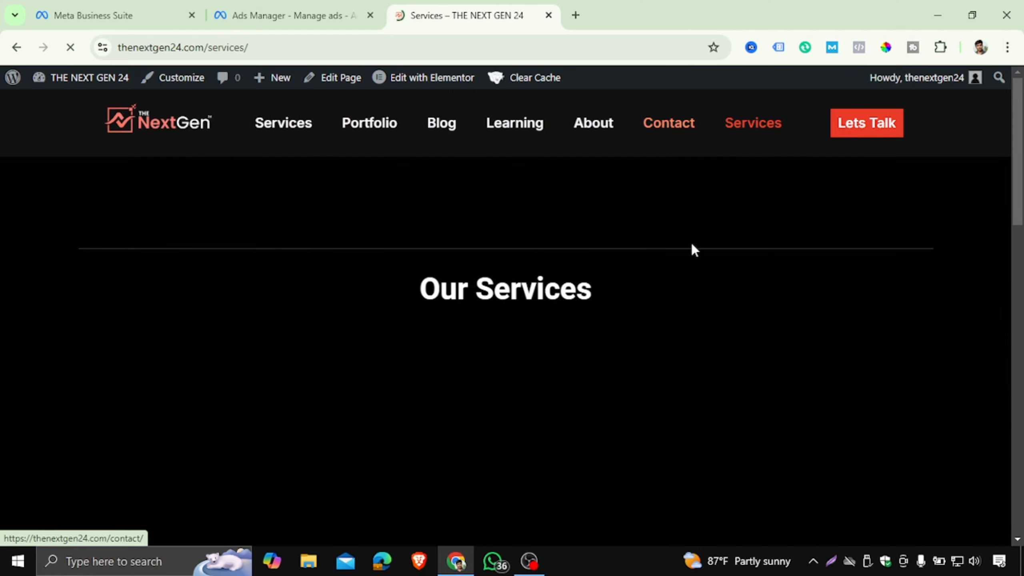
click(667, 124)
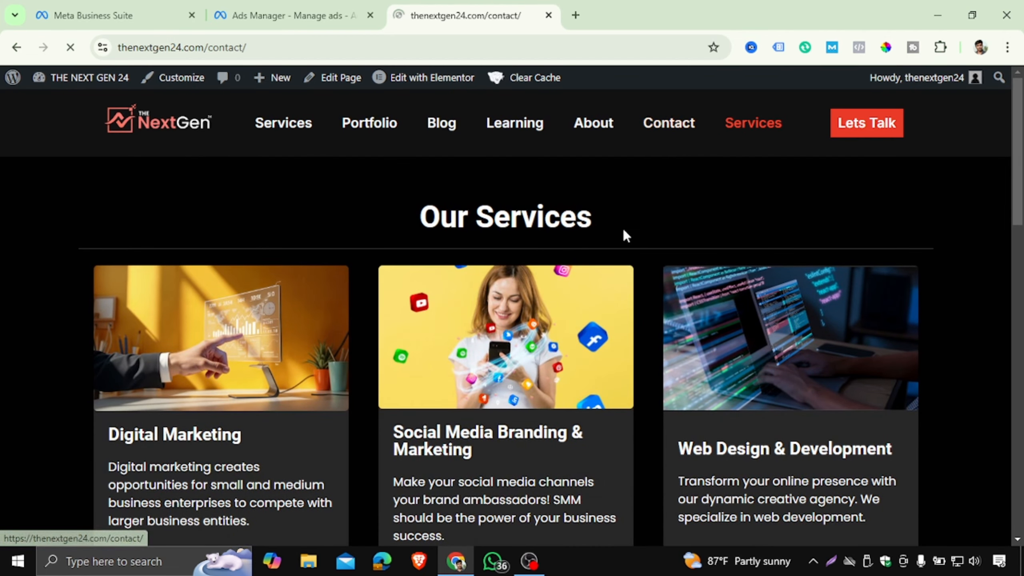
scroll(485, 389, down, 2)
scroll(484, 390, down, 5)
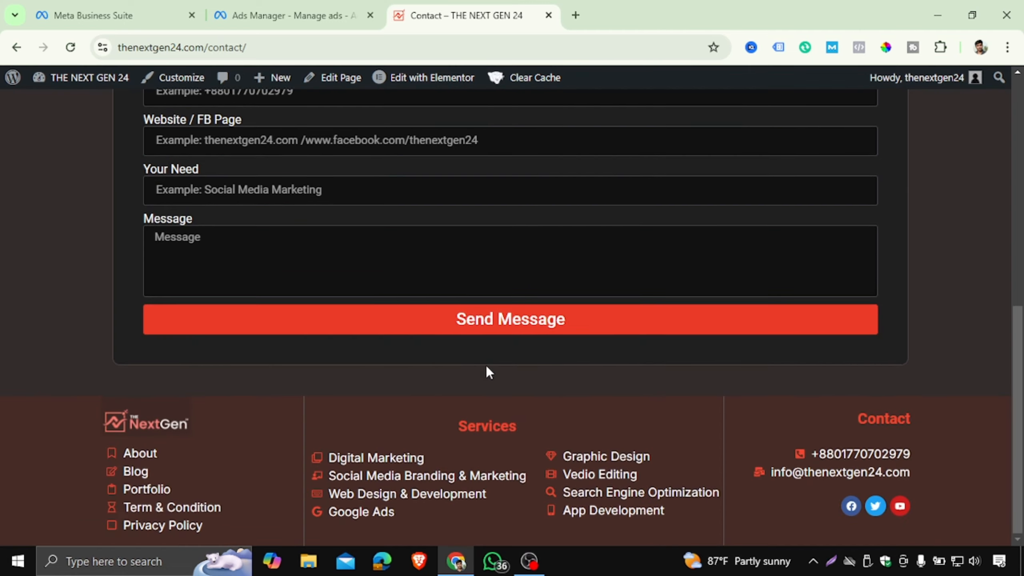
scroll(487, 370, up, 8)
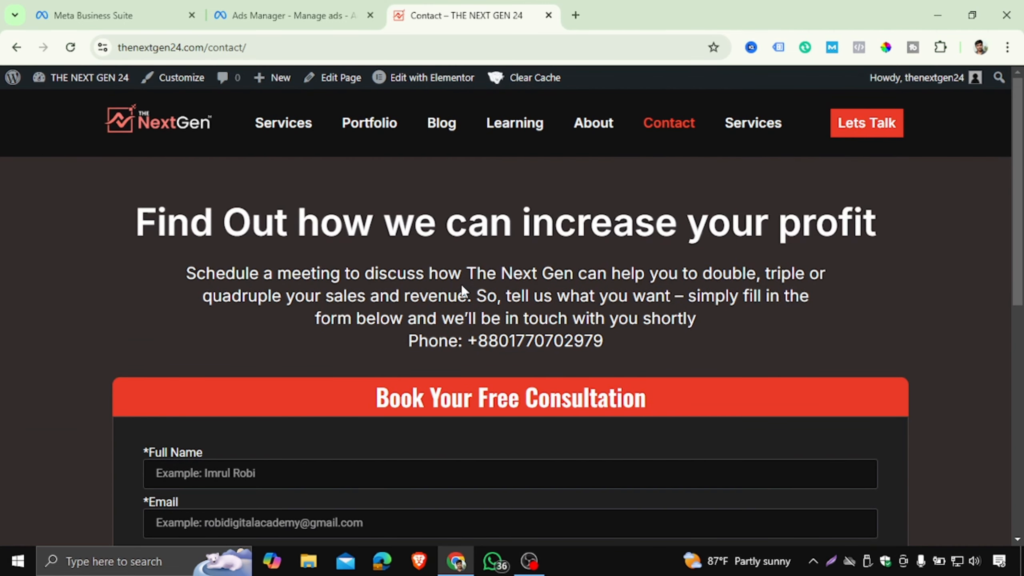
Return to Ads Manager and set the ad set's conversion location to Instant forms.
click(291, 16)
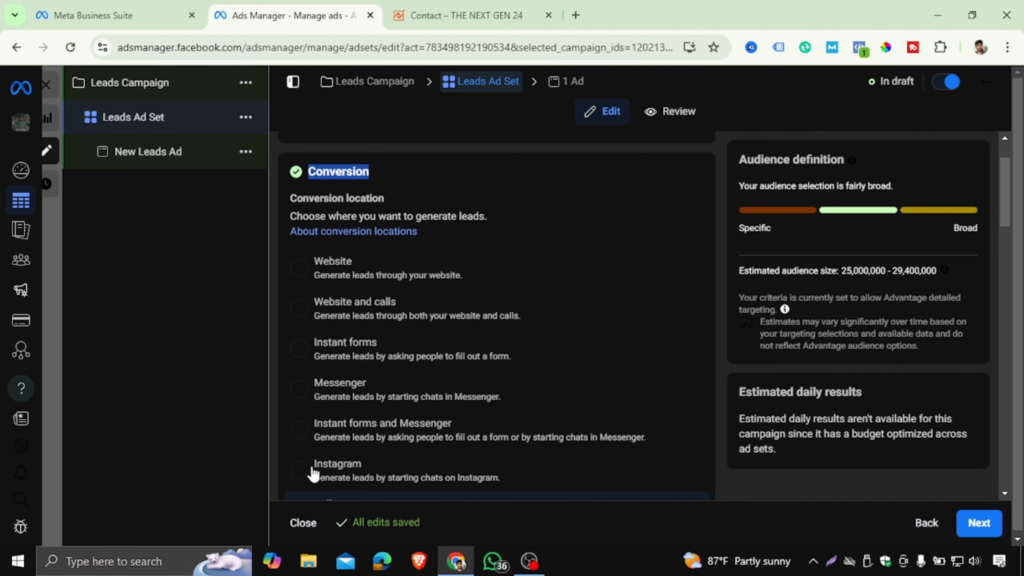
scroll(313, 474, down, 2)
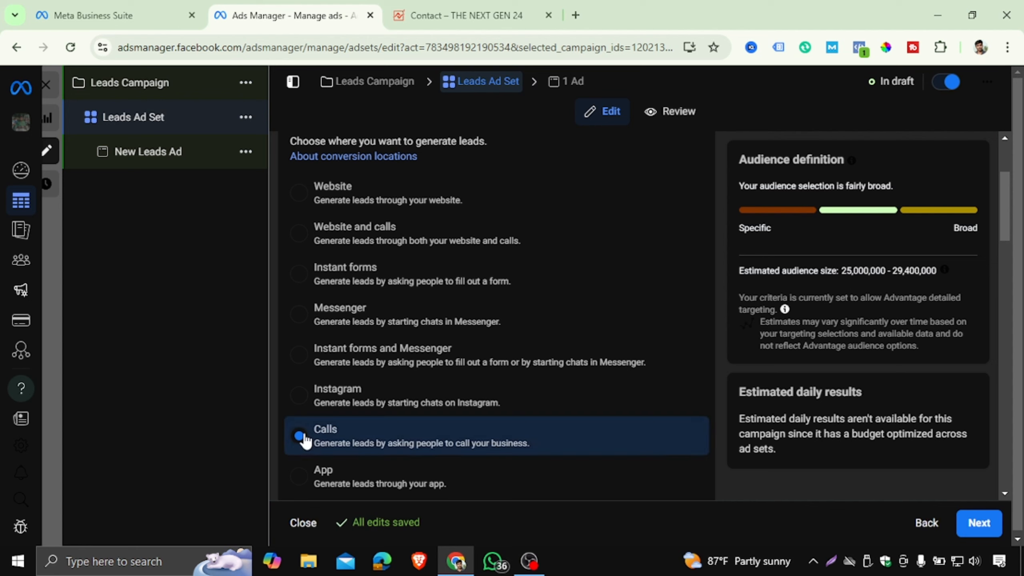
mouse_move(313, 485)
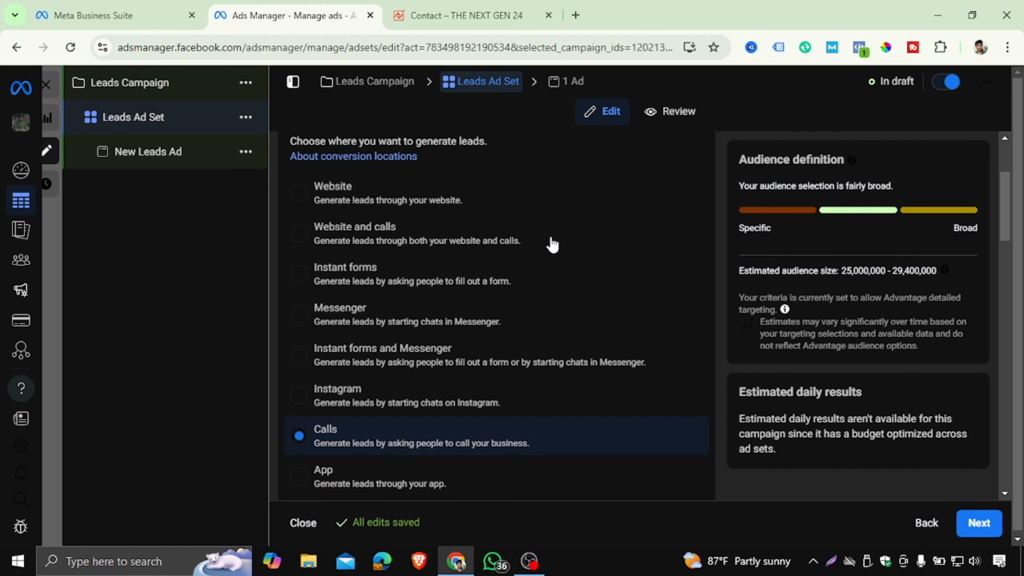
scroll(359, 297, up, 2)
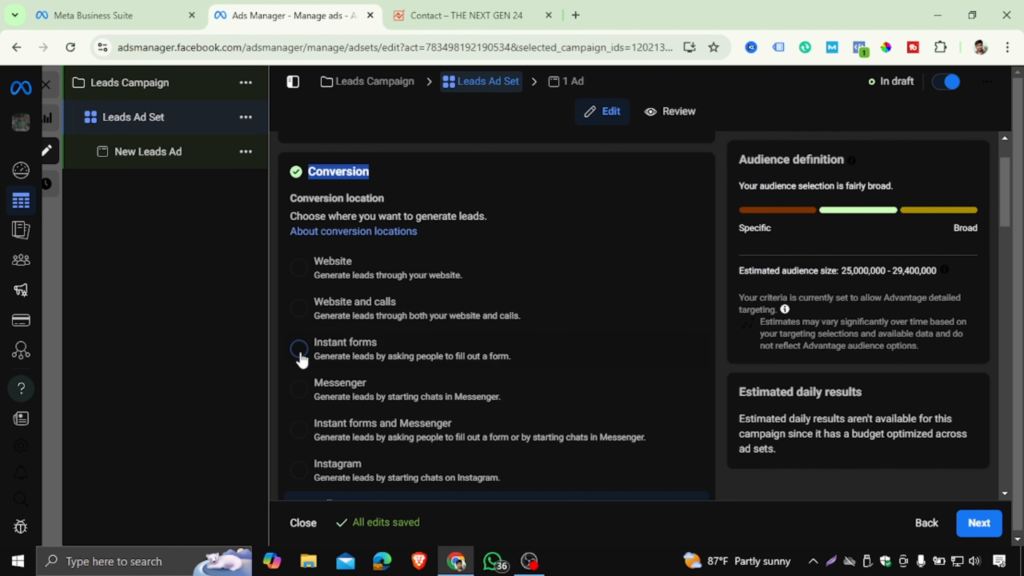
click(401, 340)
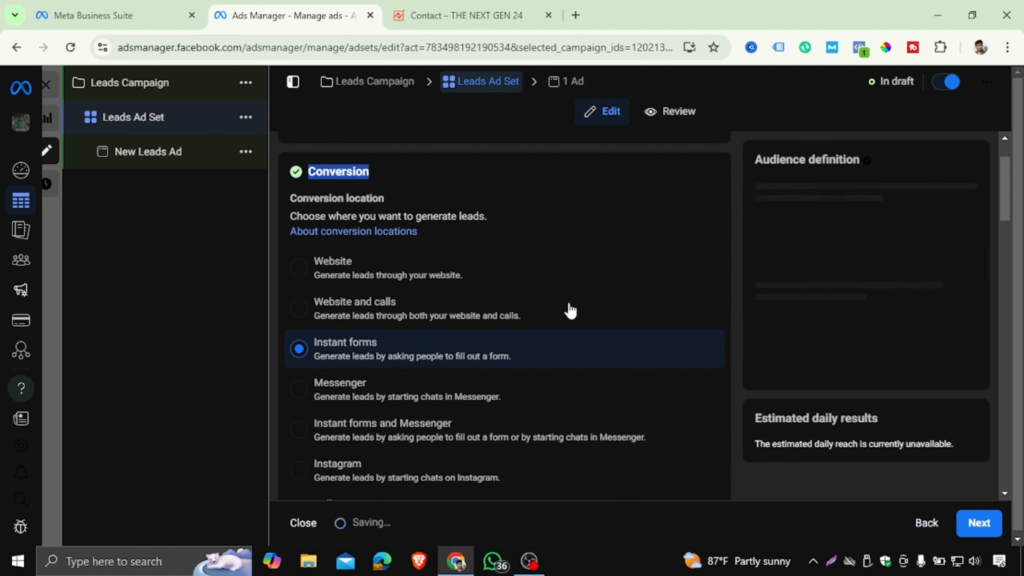
scroll(702, 330, down, 7)
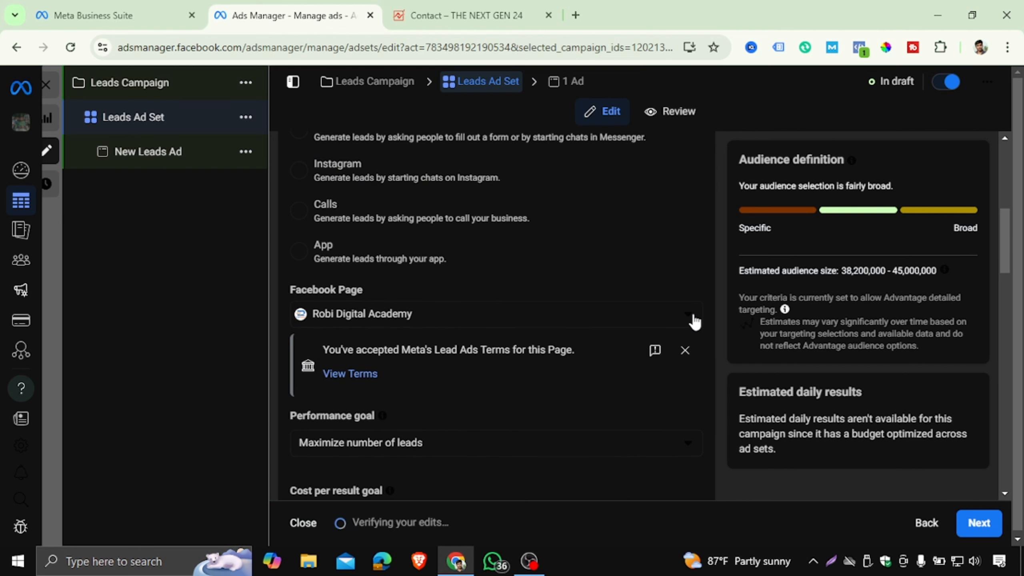
scroll(582, 293, up, 7)
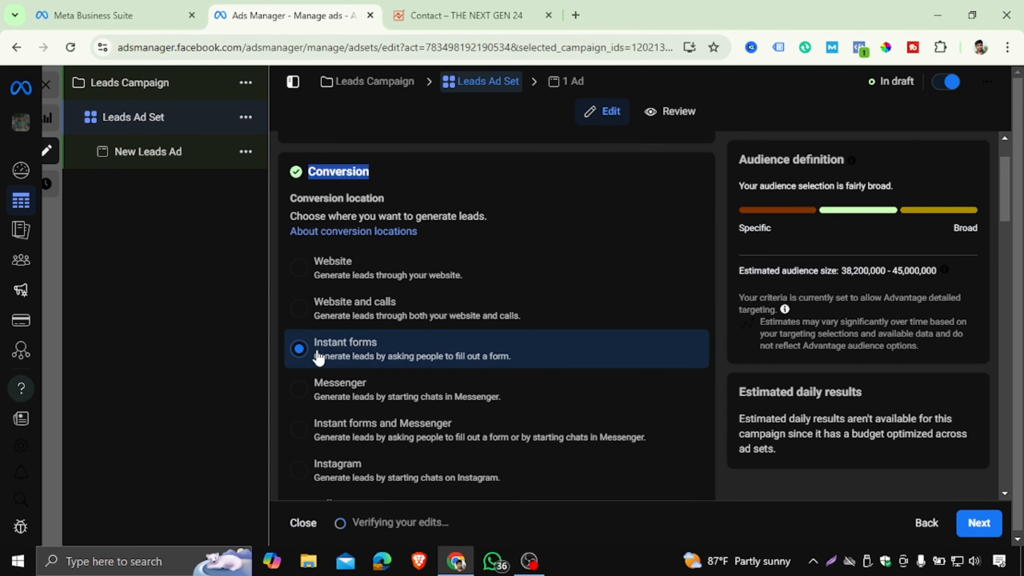
Select Robi Digital Academy as the Facebook Page in the ad set's conversion settings.
scroll(471, 416, down, 4)
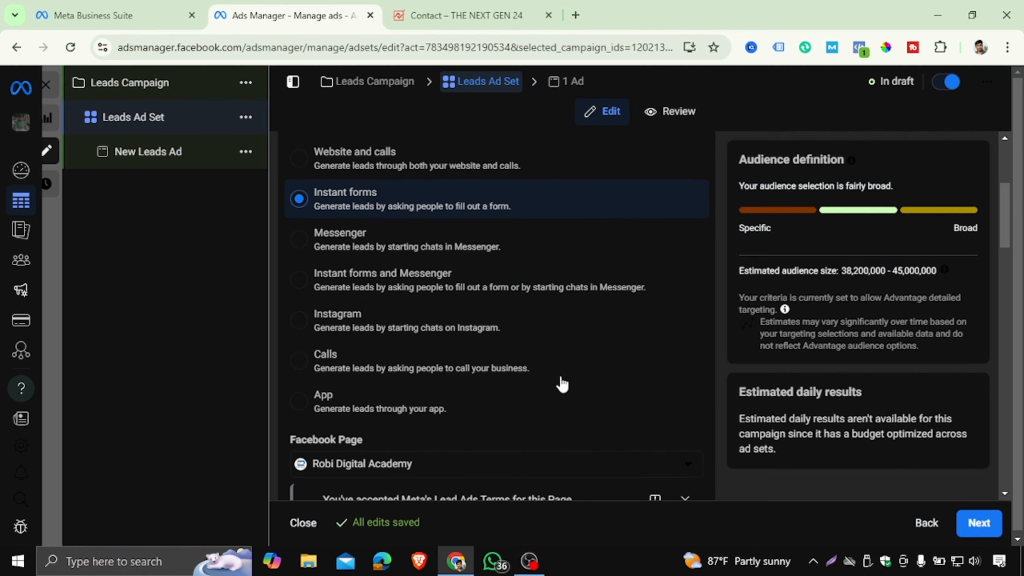
scroll(562, 384, down, 2)
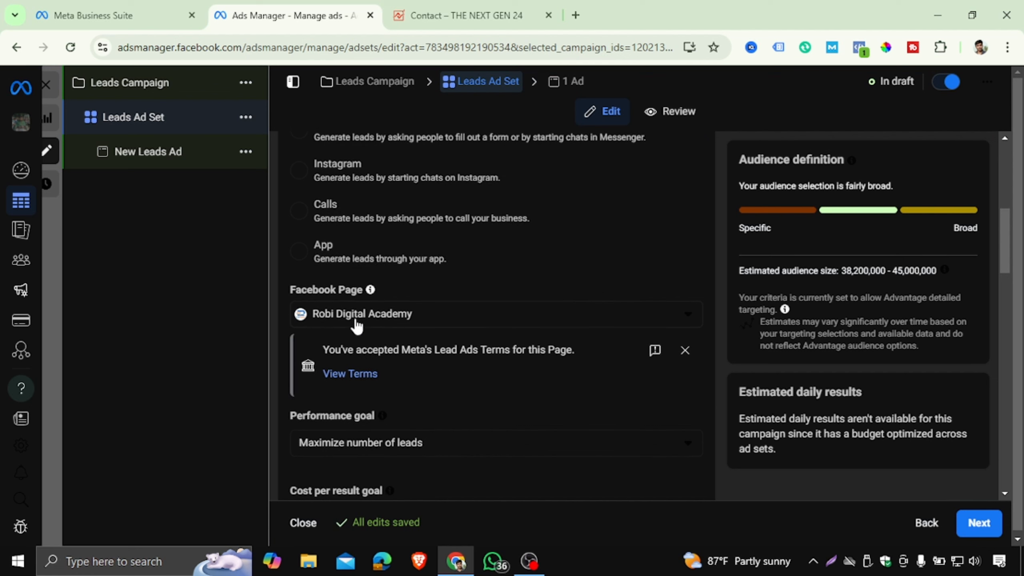
click(397, 319)
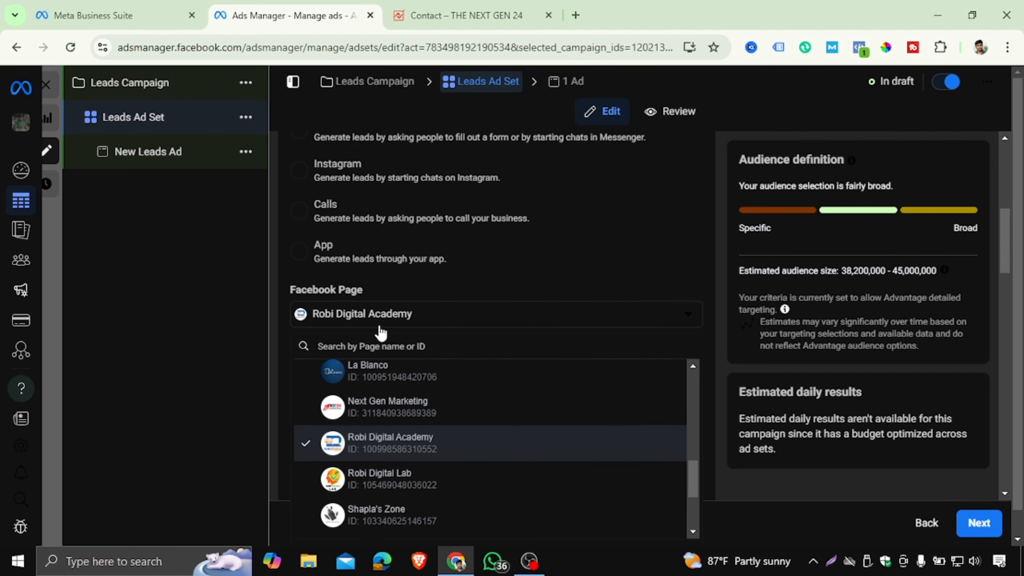
click(376, 447)
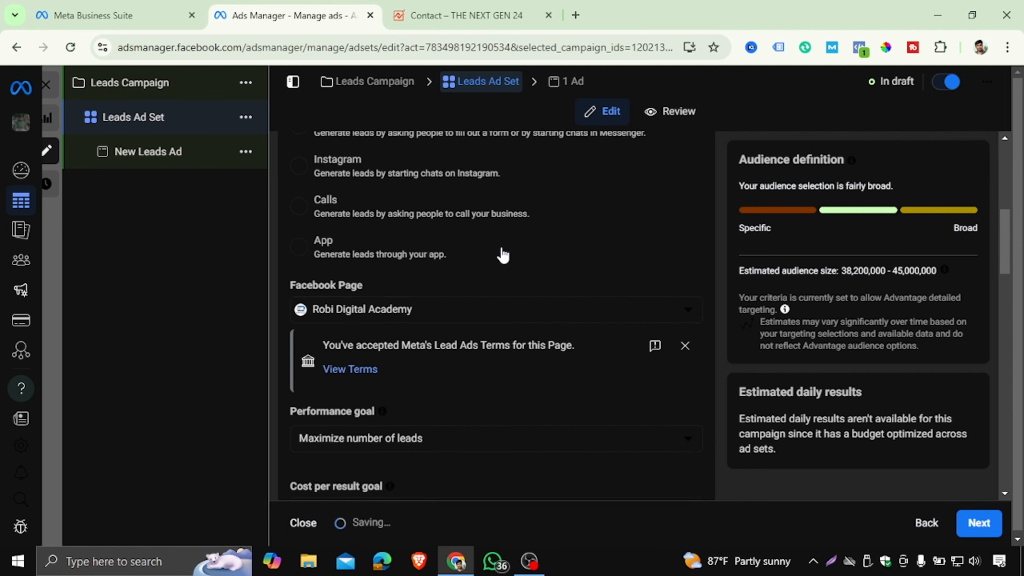
View Meta's Lead Ad Terms for the Robi Digital Academy page and try to accept them.
scroll(502, 254, down, 2)
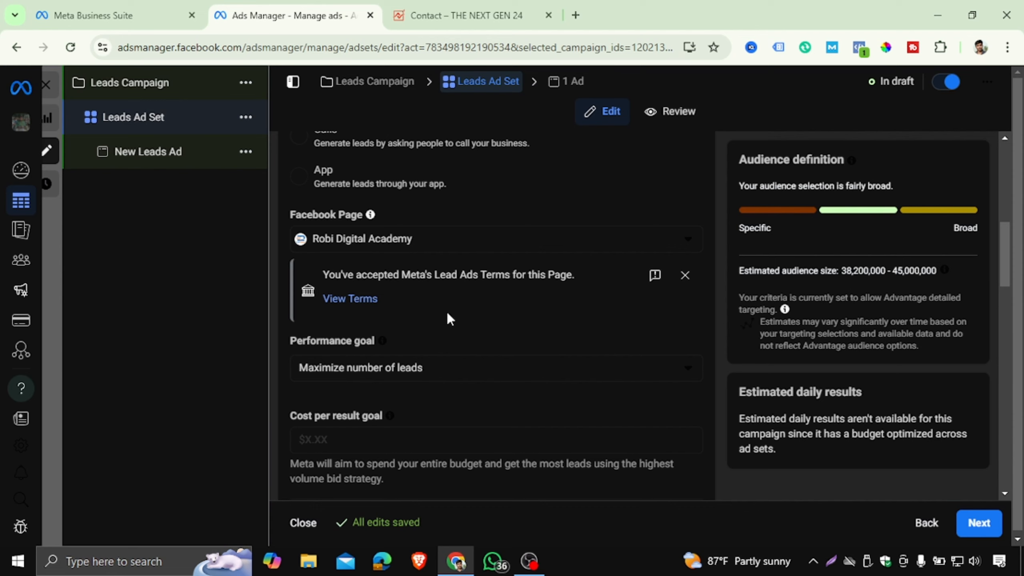
click(349, 302)
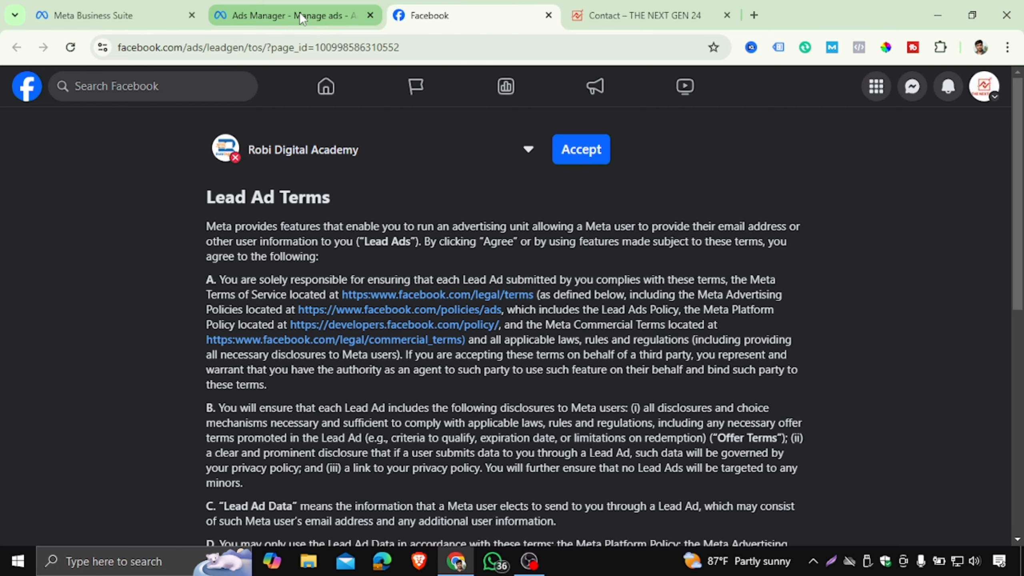
click(299, 11)
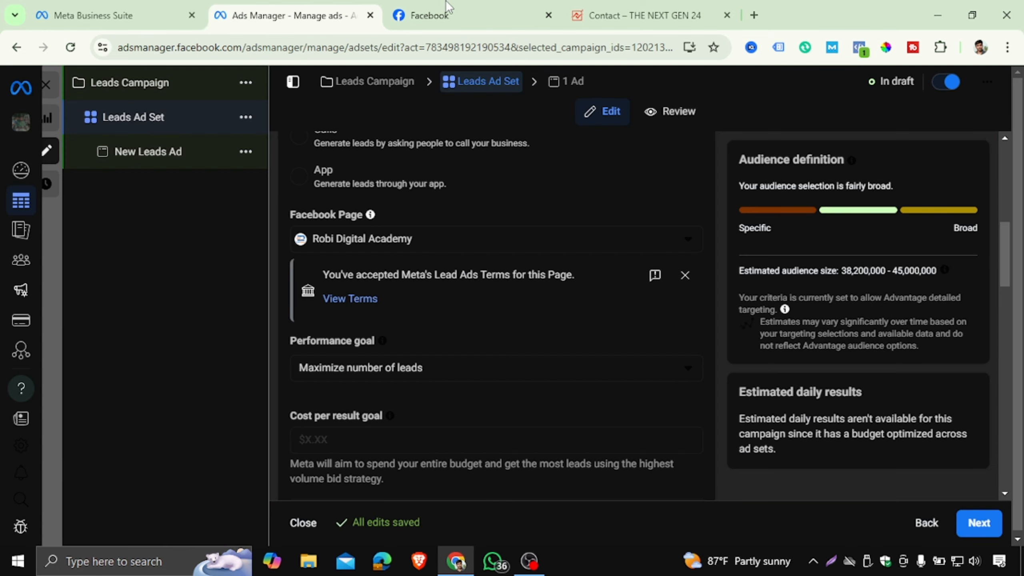
click(448, 7)
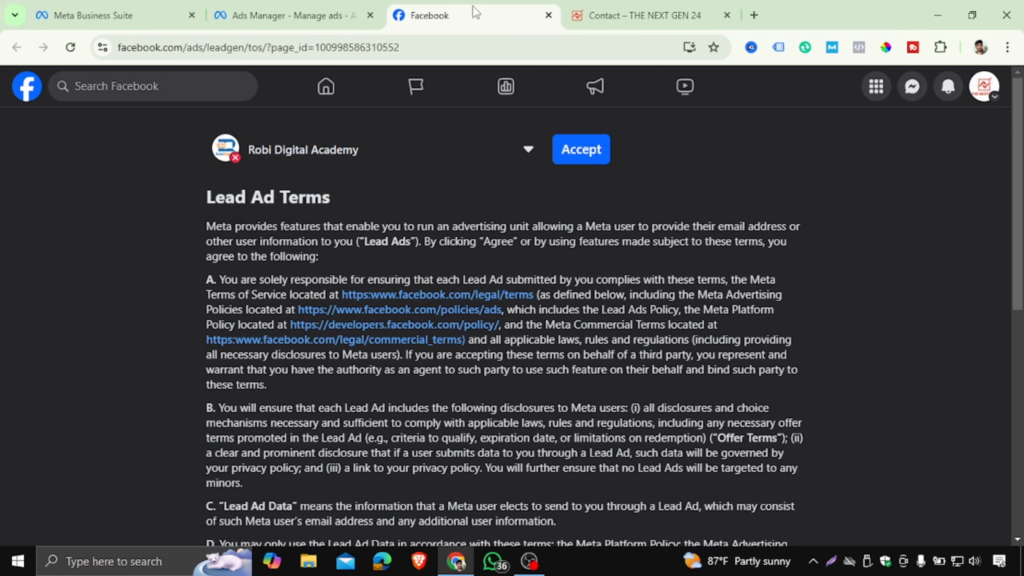
click(578, 163)
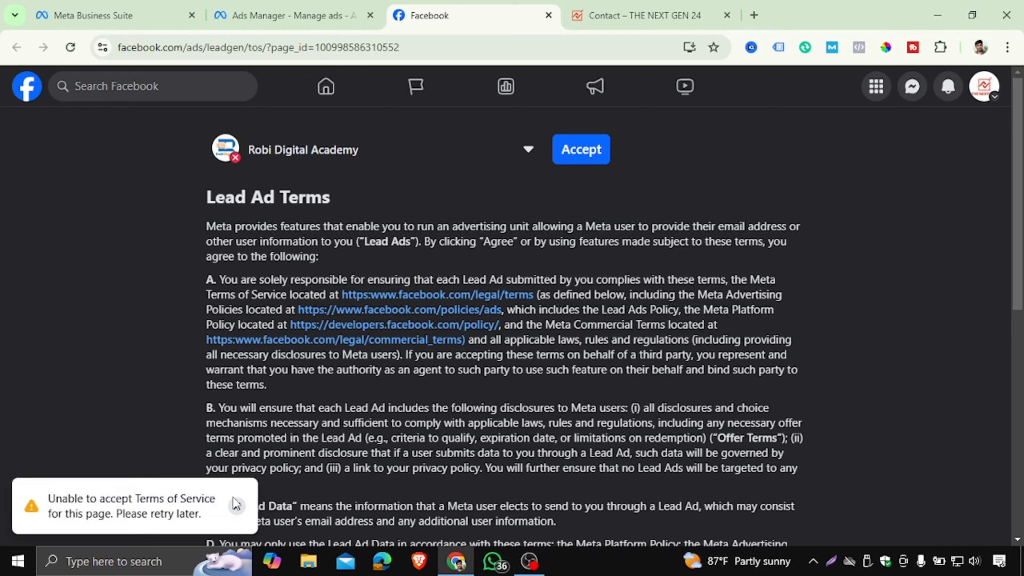
click(527, 154)
click(527, 158)
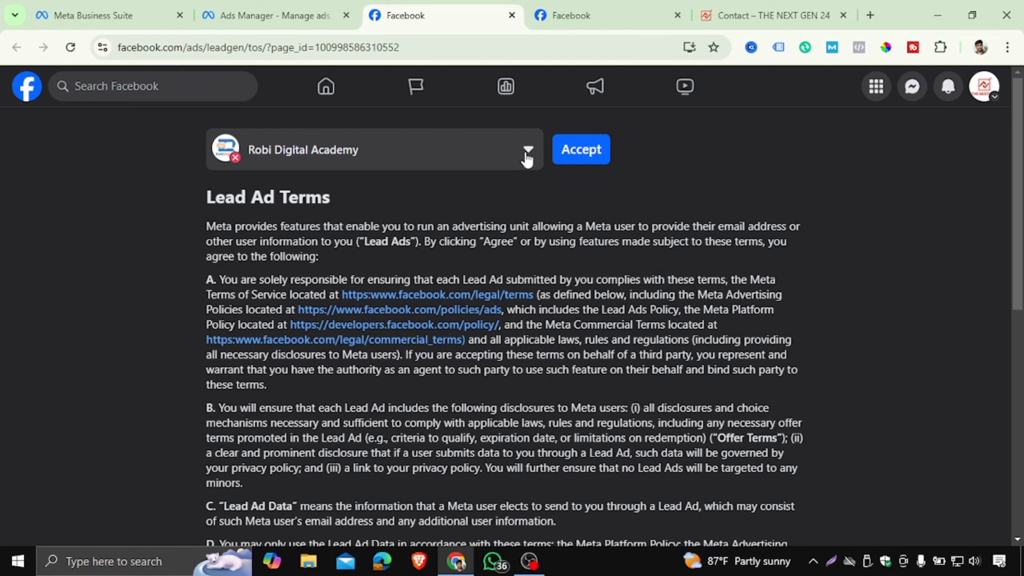
click(570, 157)
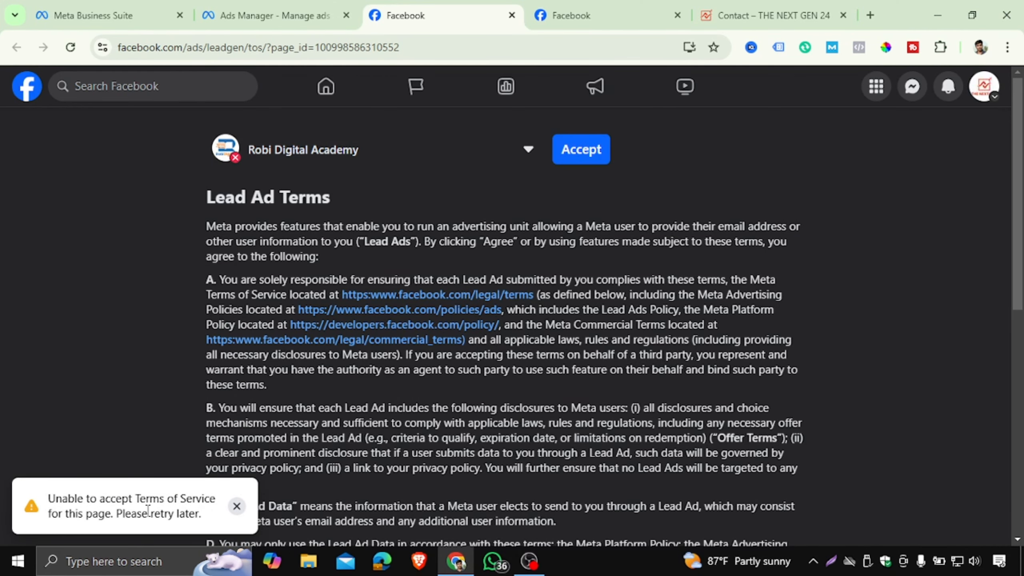
Return to Ads Manager and change the ad set's Facebook Page to The Next Gen 24.
click(300, 18)
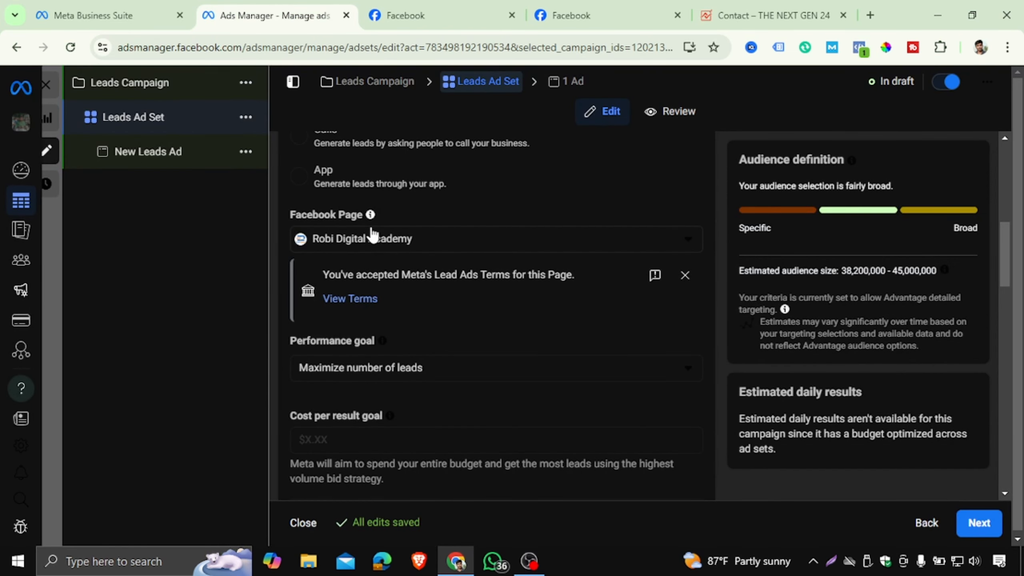
click(402, 242)
scroll(397, 377, down, 3)
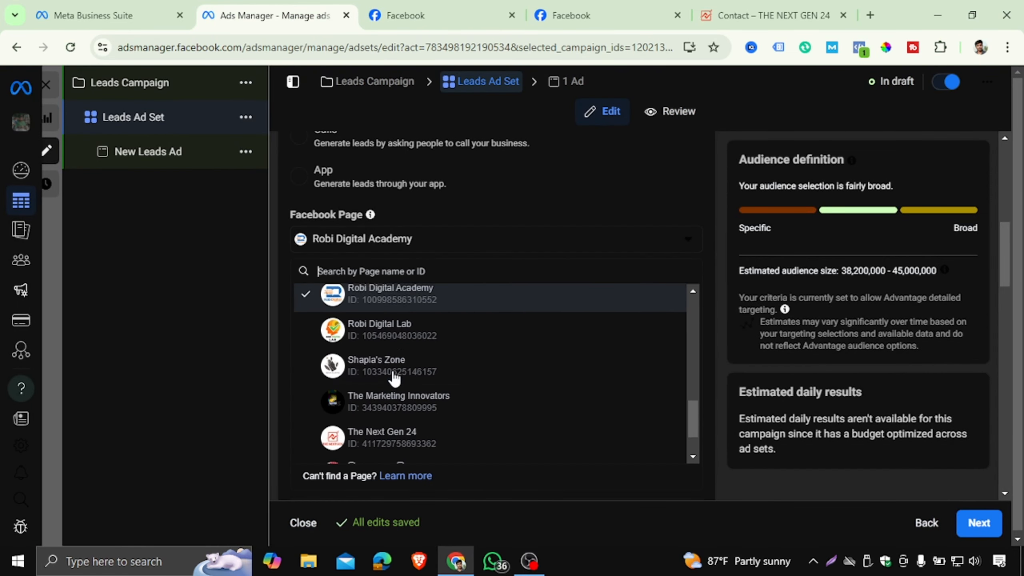
scroll(398, 375, up, 3)
scroll(397, 375, down, 3)
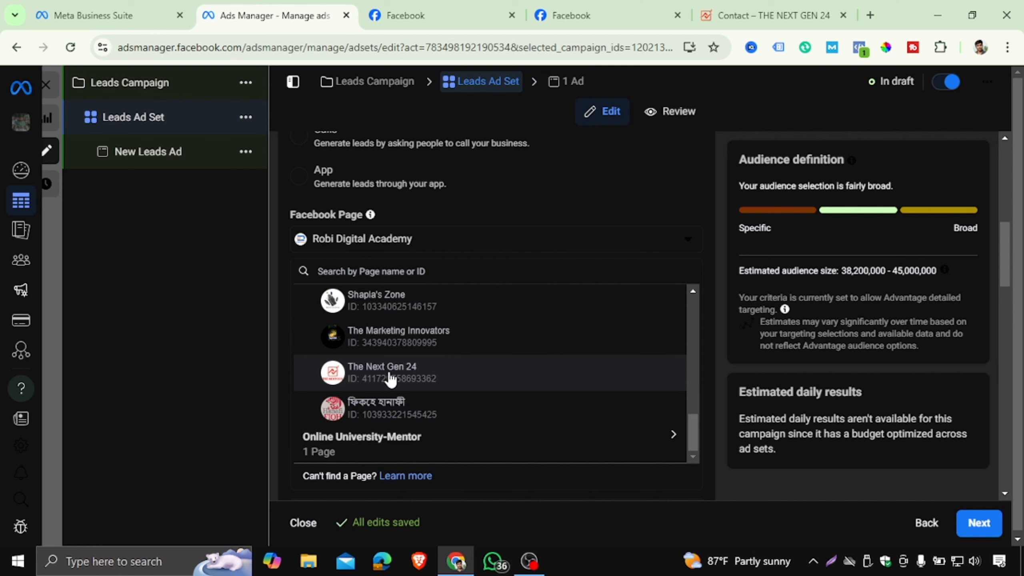
click(489, 372)
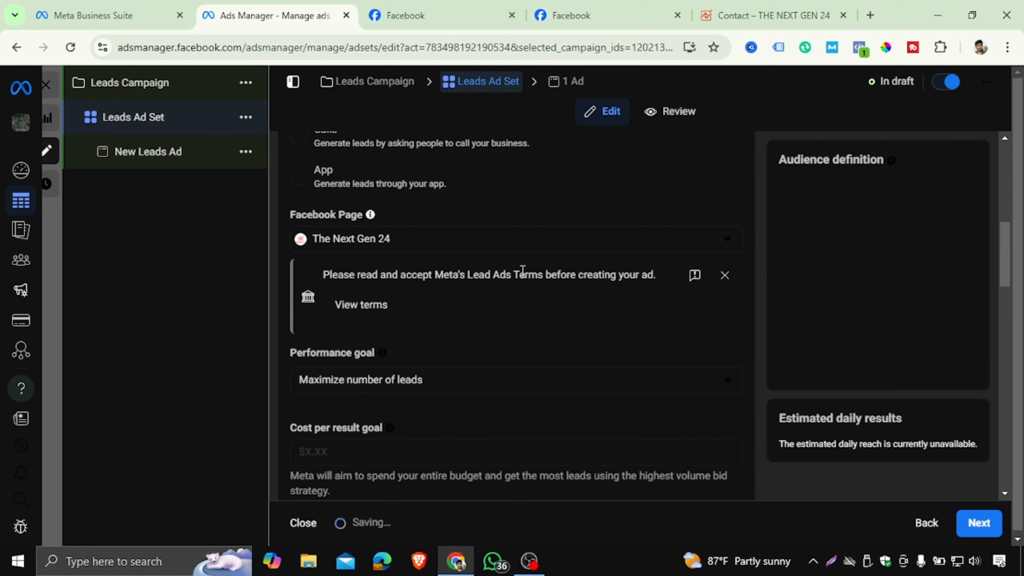
Open Meta's Lead Ad Terms for The Next Gen 24 page and agree to the terms and conditions.
click(341, 320)
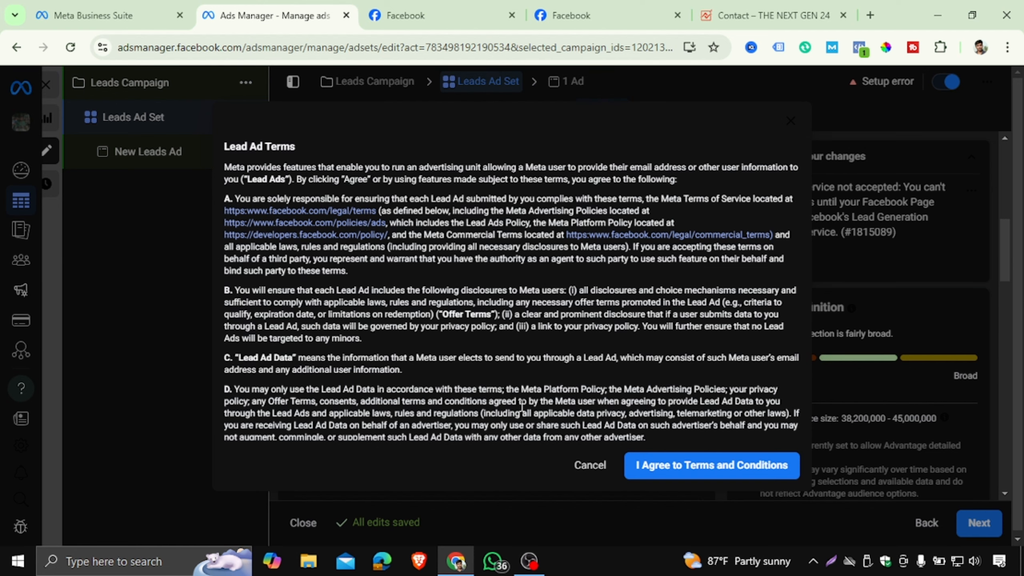
drag(666, 442, 242, 142)
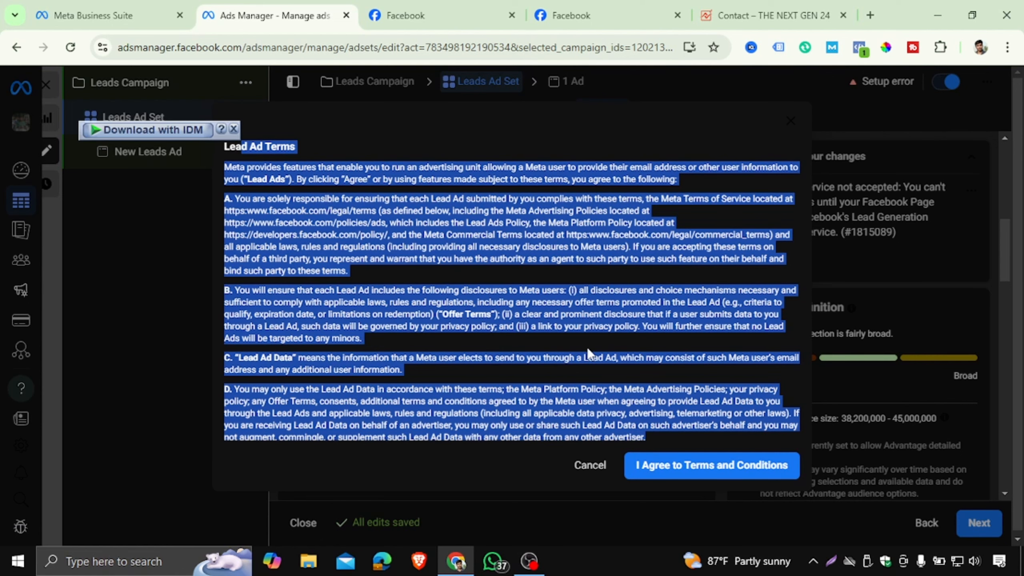
click(665, 474)
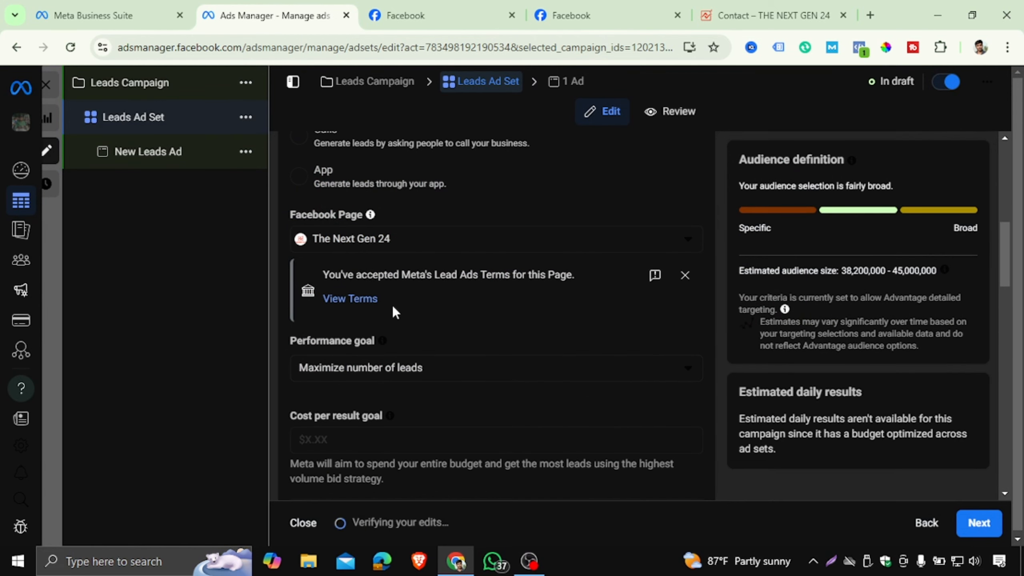
Edit the ad set's audience locations and remove Bangladesh from the included locations.
scroll(493, 291, down, 6)
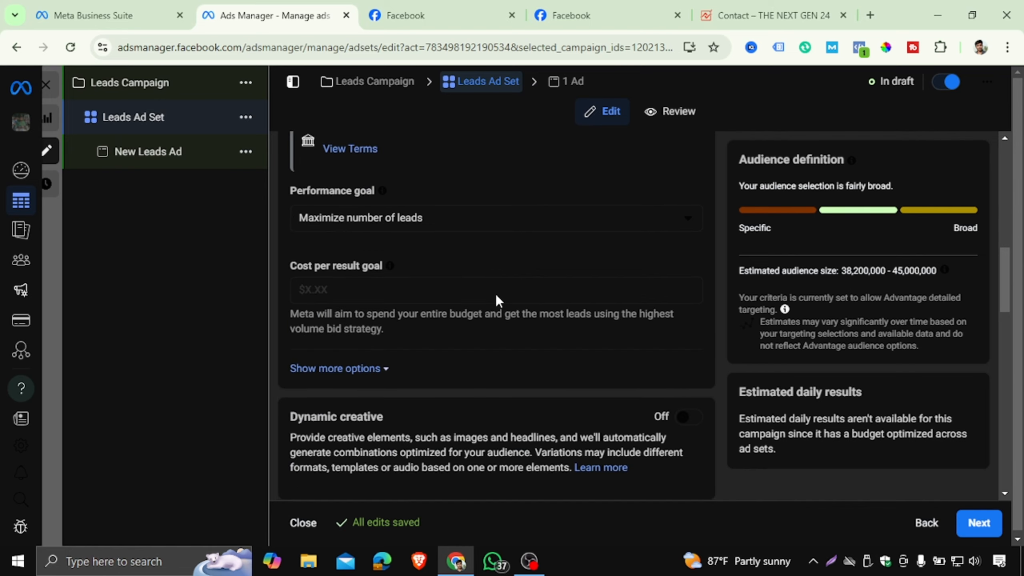
scroll(497, 272, down, 5)
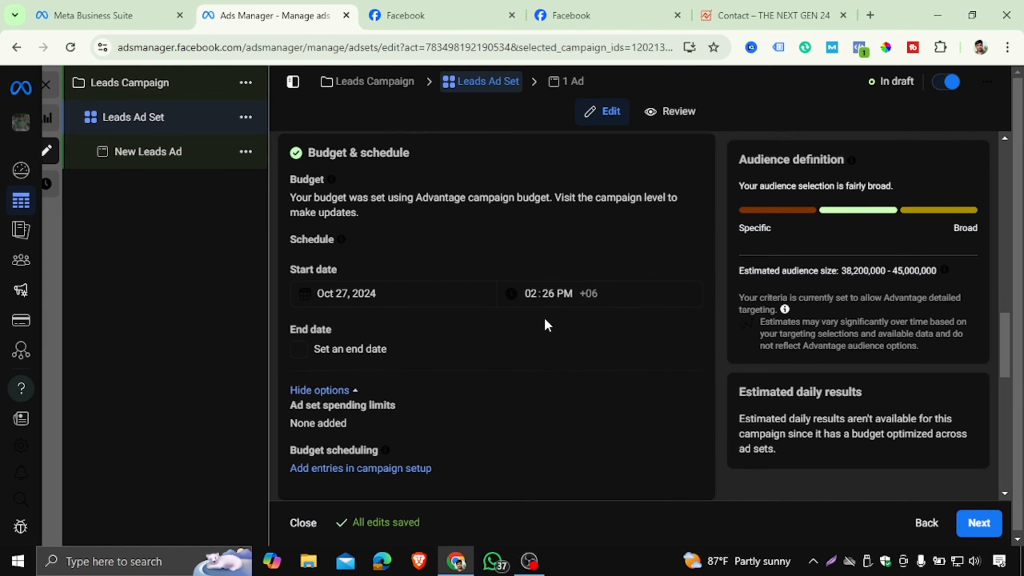
scroll(544, 319, down, 10)
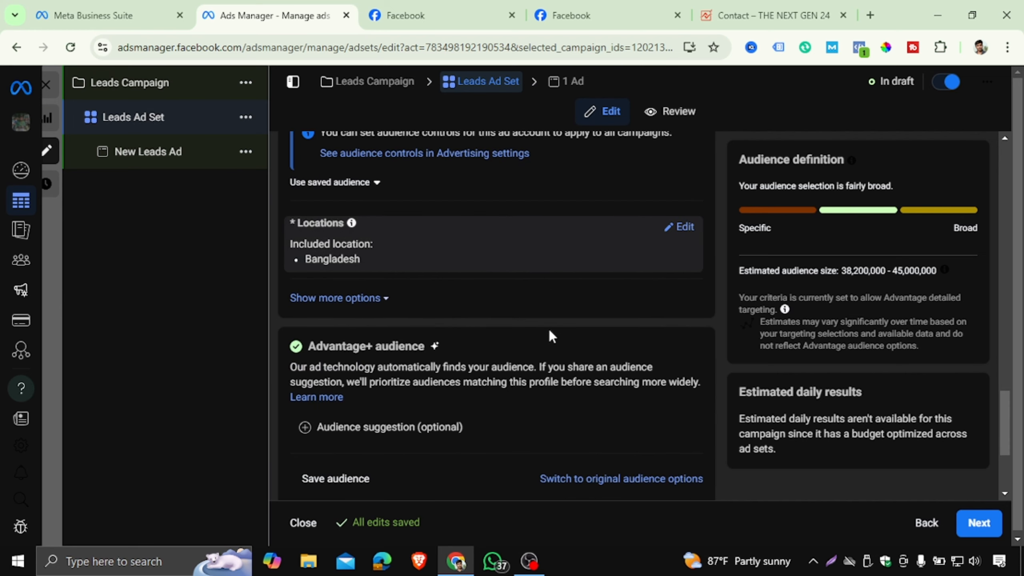
scroll(548, 328, down, 4)
scroll(464, 288, up, 3)
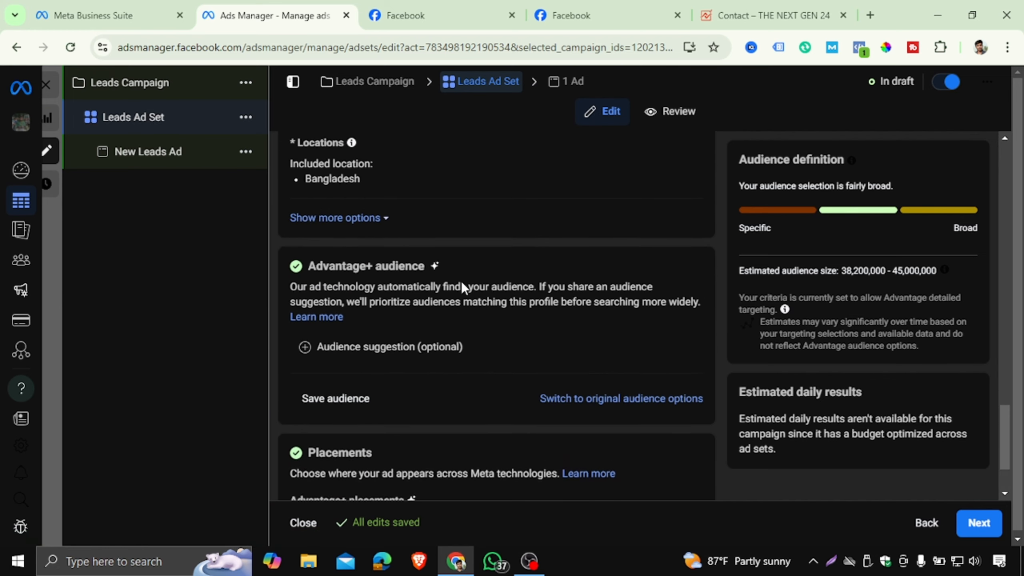
scroll(461, 281, up, 5)
scroll(461, 288, down, 3)
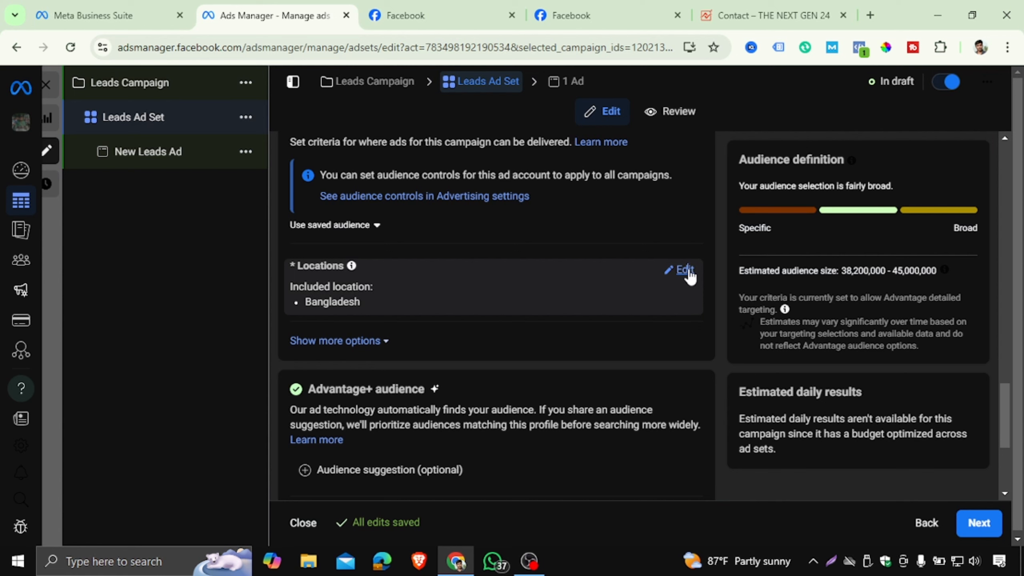
click(685, 270)
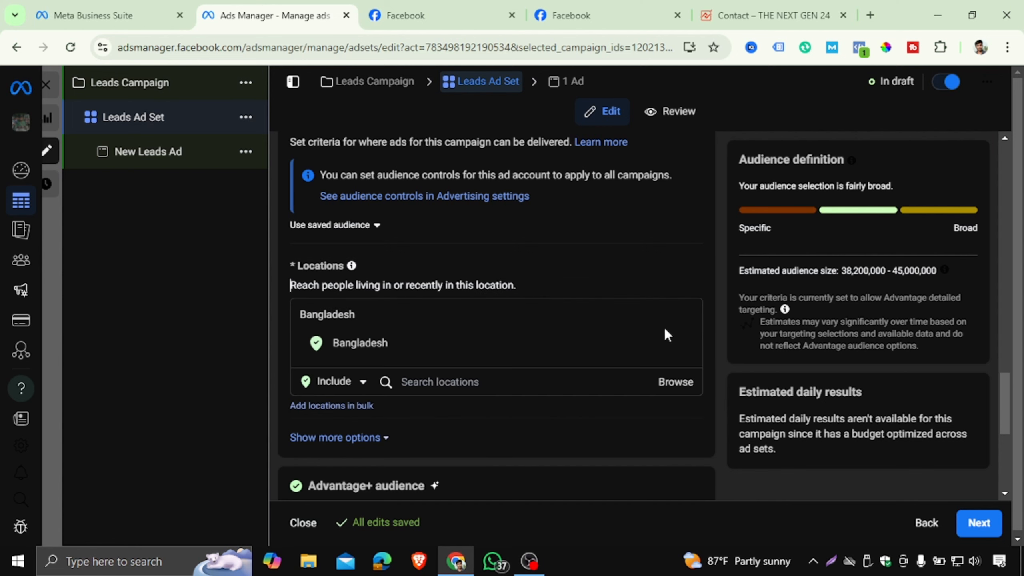
click(677, 345)
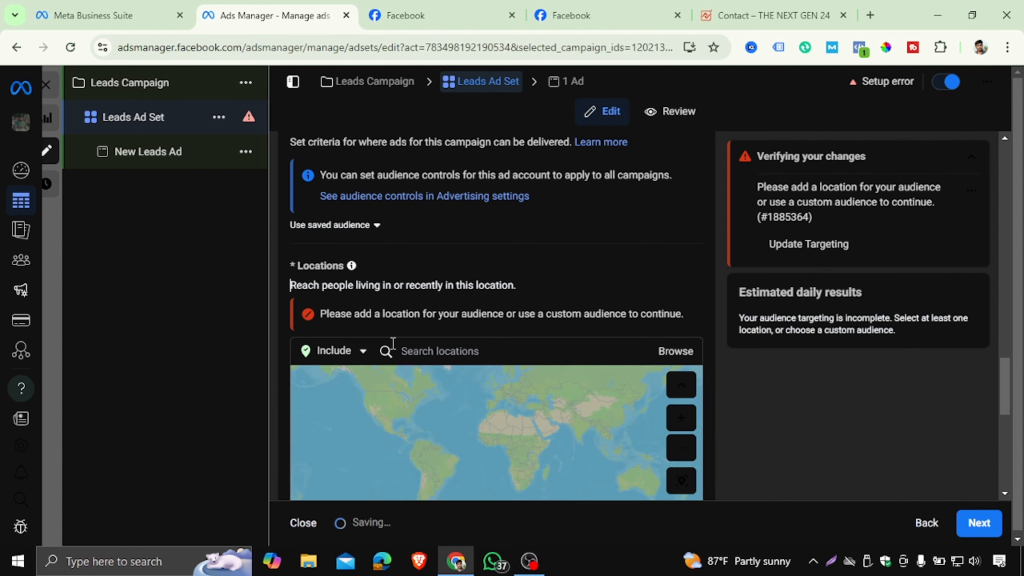
Search the locations for Dhaka and include the city Dhaka, Dhaka Division, Bangladesh.
click(421, 353)
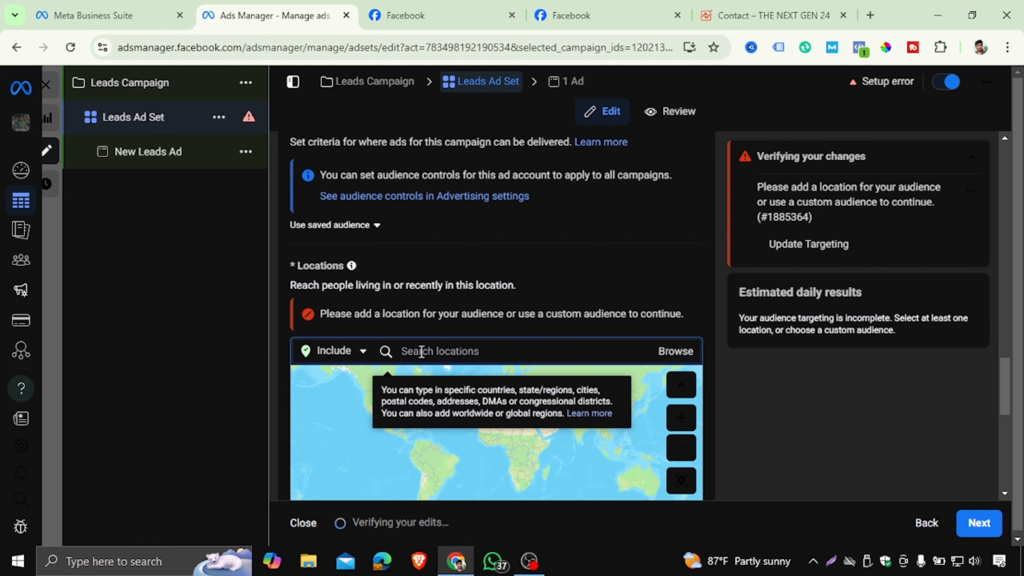
text(dhak)
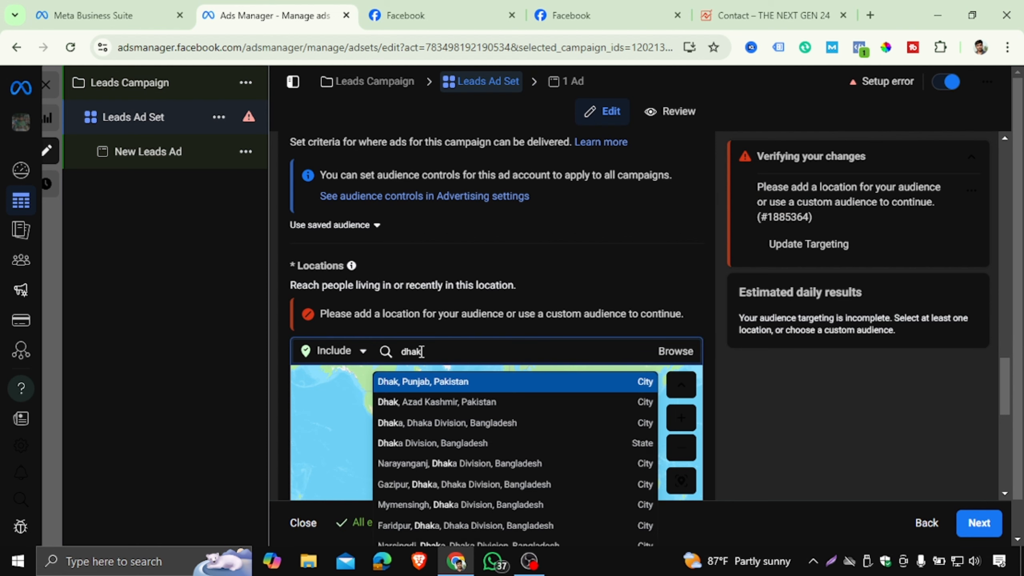
text(a)
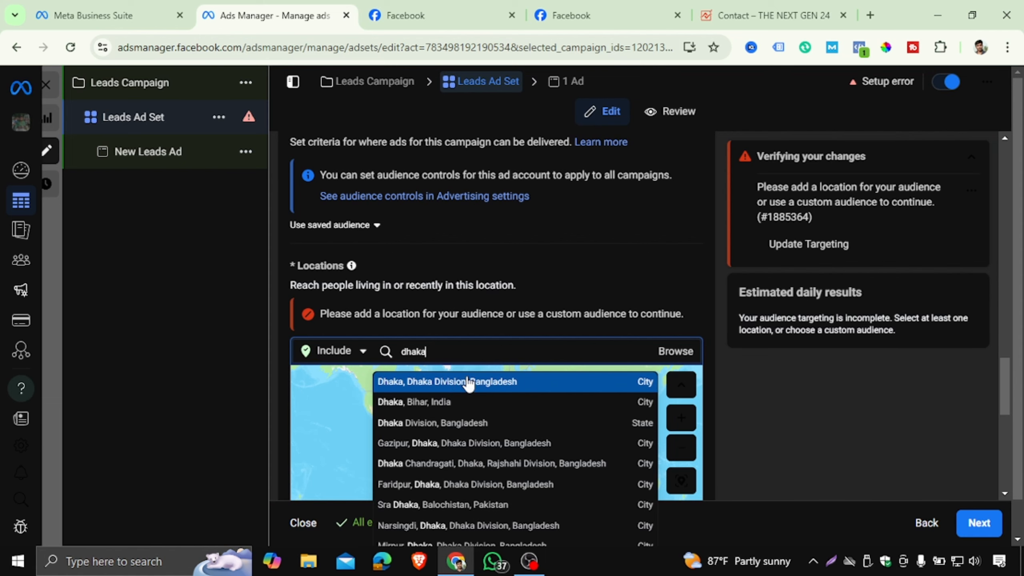
click(469, 382)
Switch from Advantage+ audience to the original audience options and confirm using the original audience.
scroll(601, 275, down, 5)
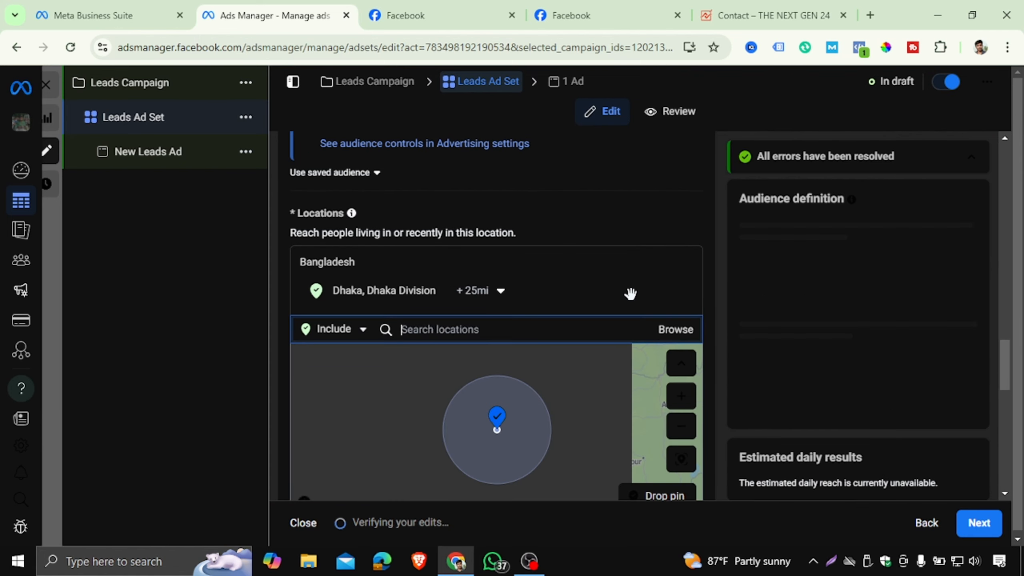
scroll(615, 317, down, 10)
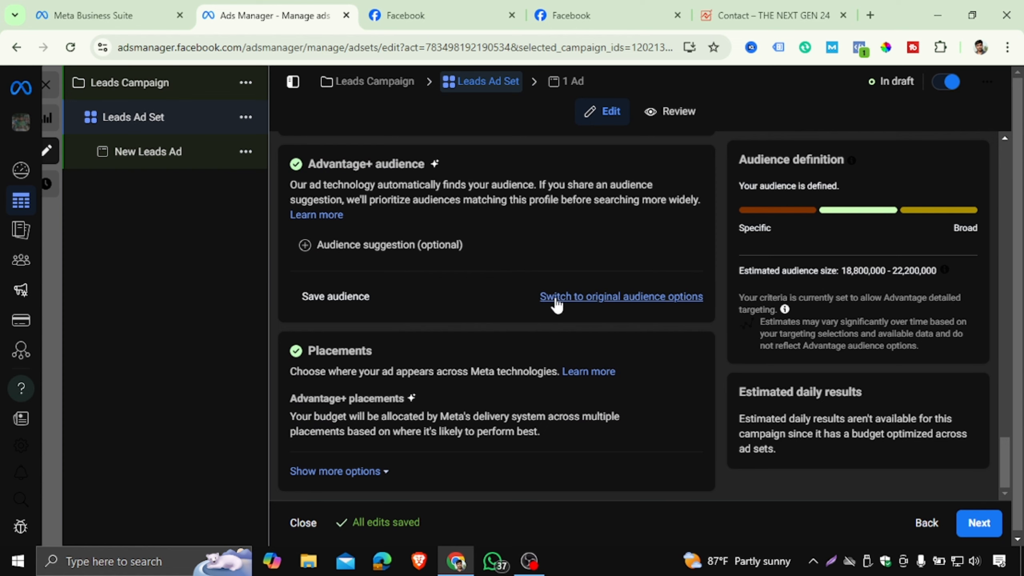
click(575, 297)
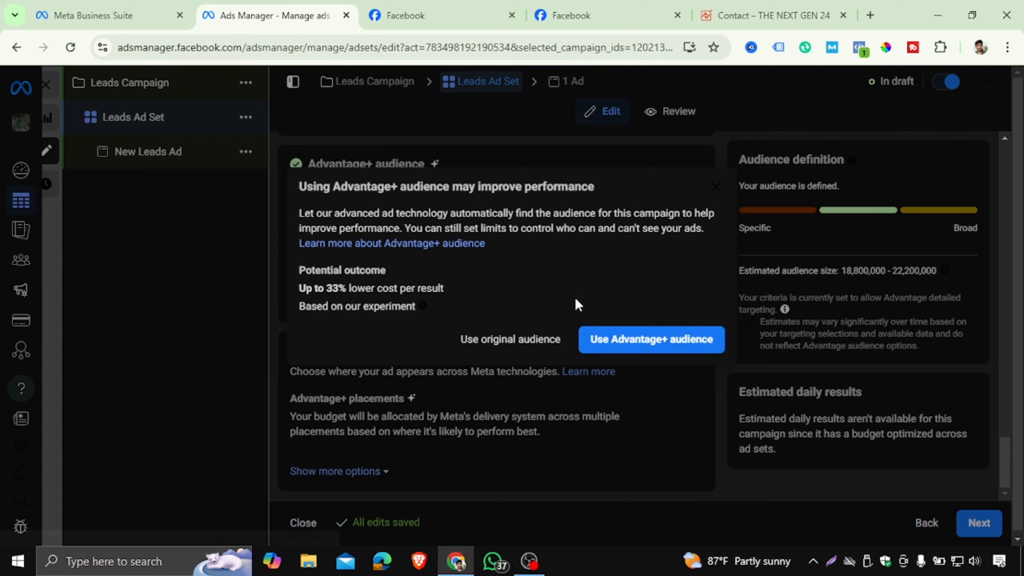
click(504, 341)
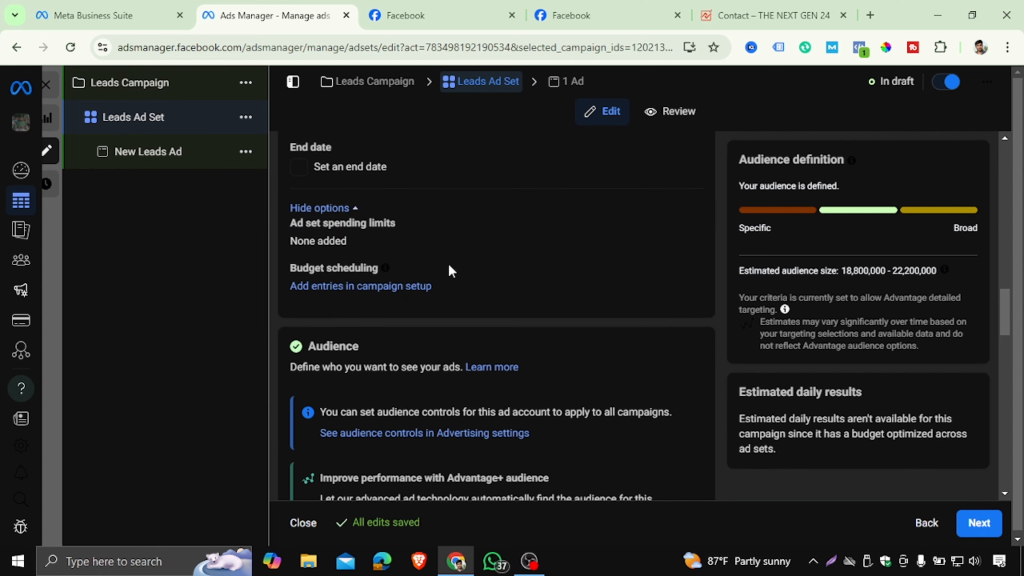
Set the ad set audience's age range to 22–40 and its gender to Men.
scroll(449, 265, down, 10)
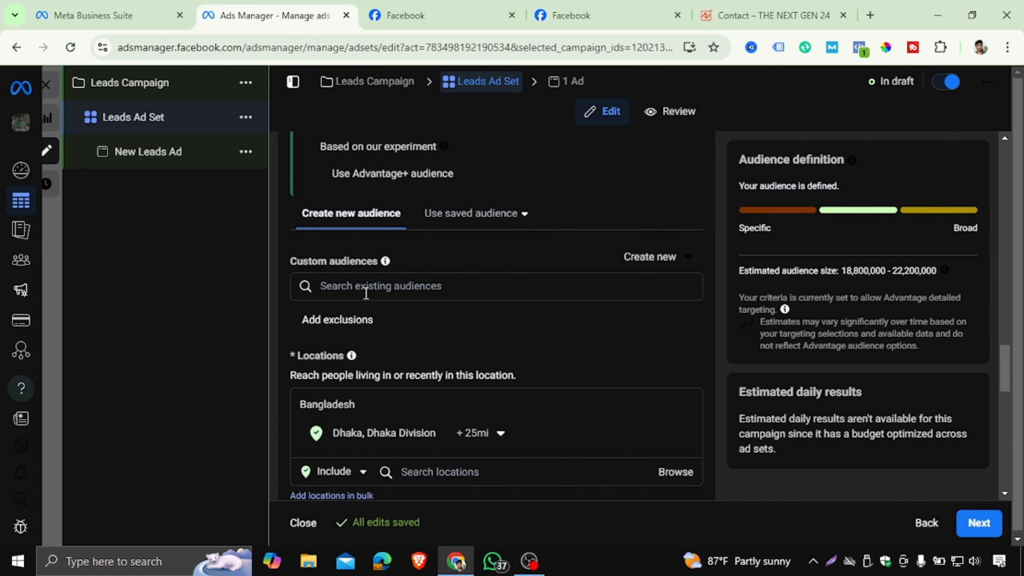
scroll(433, 301, down, 10)
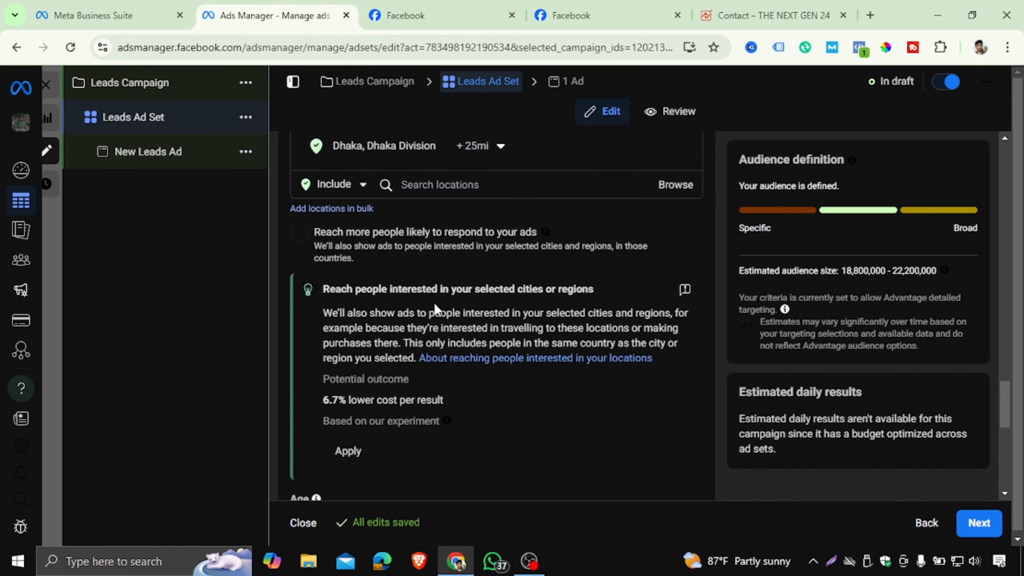
scroll(437, 306, down, 2)
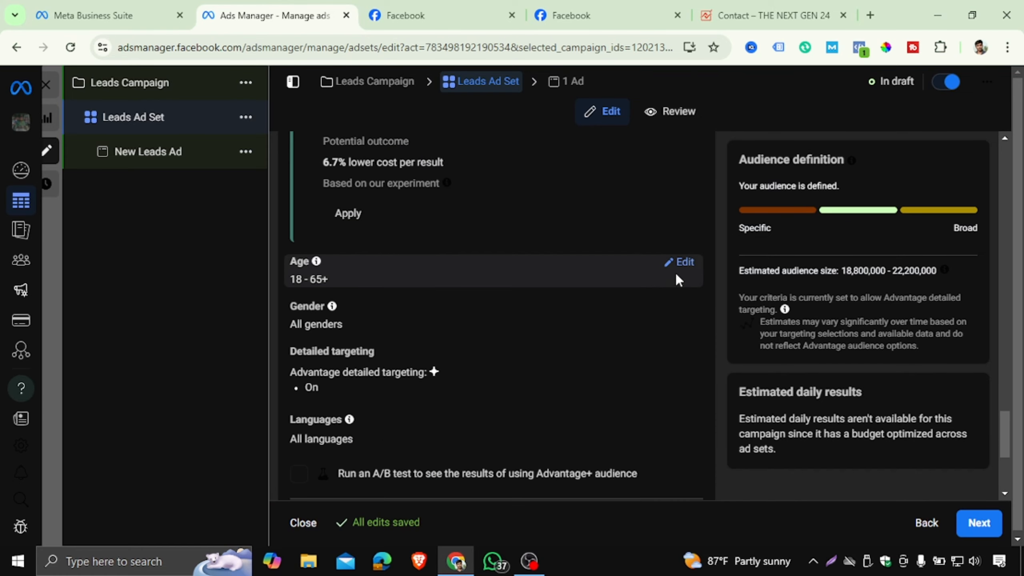
click(673, 270)
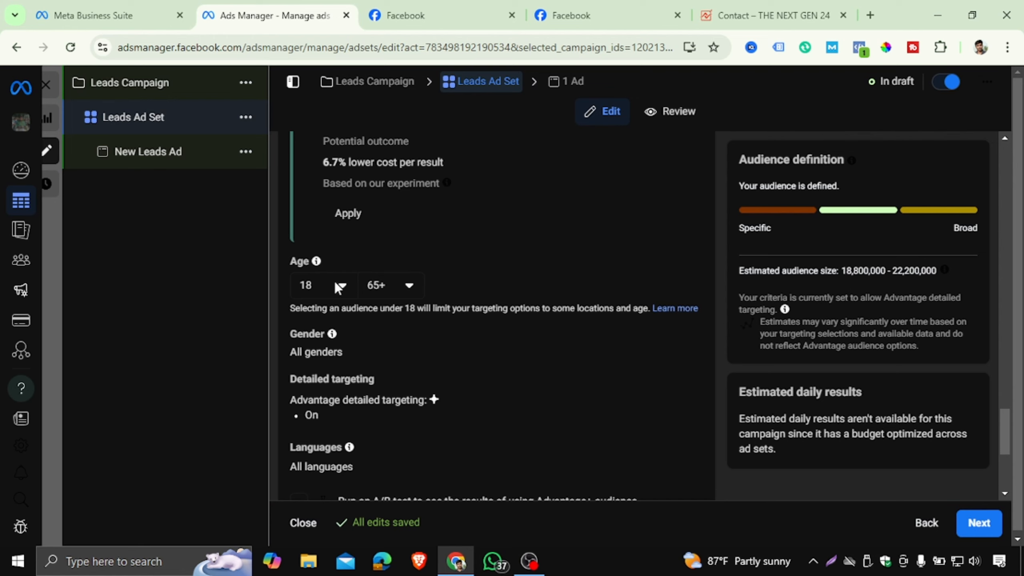
click(338, 286)
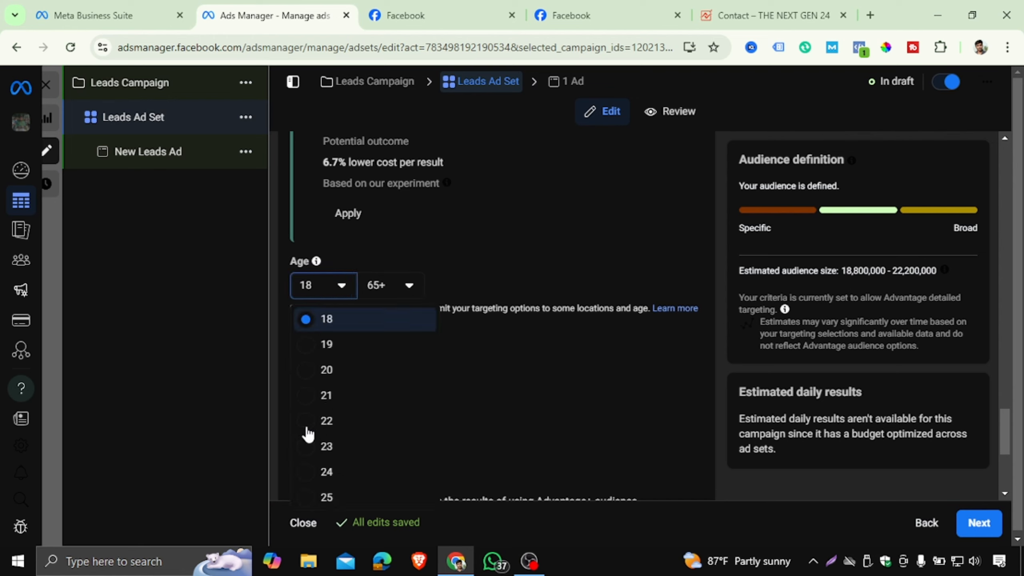
click(327, 421)
click(408, 287)
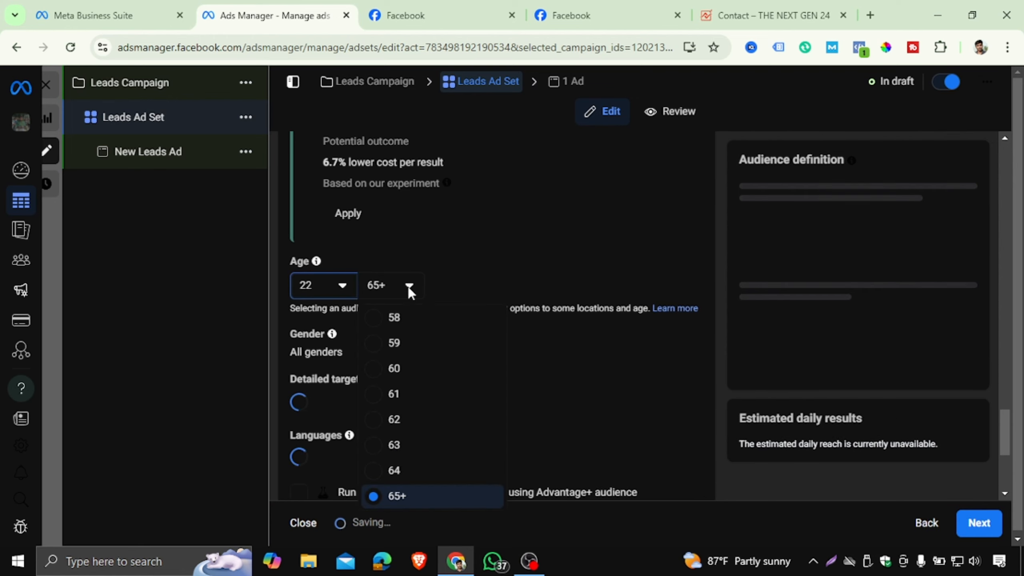
scroll(419, 404, up, 6)
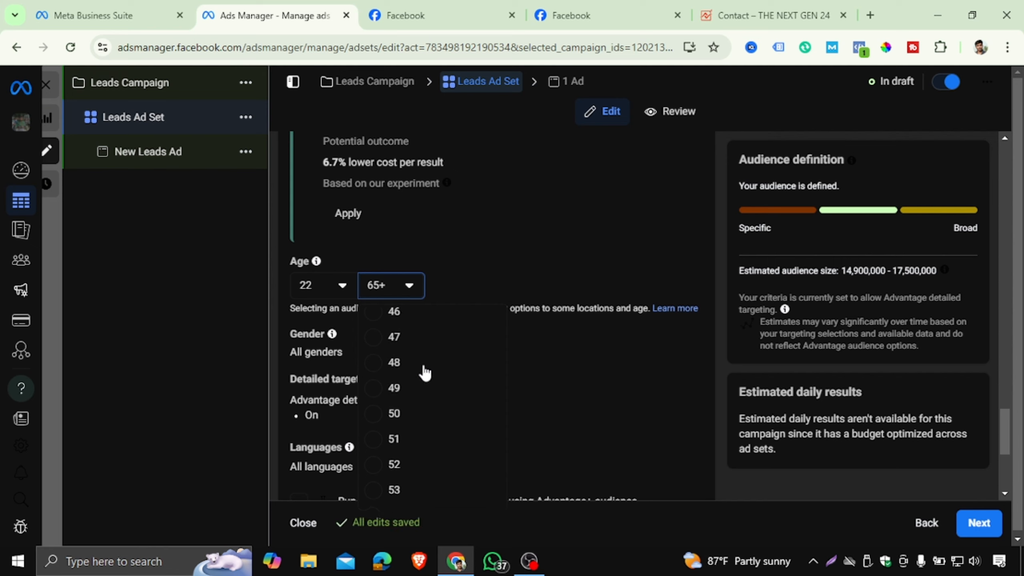
scroll(423, 372, up, 5)
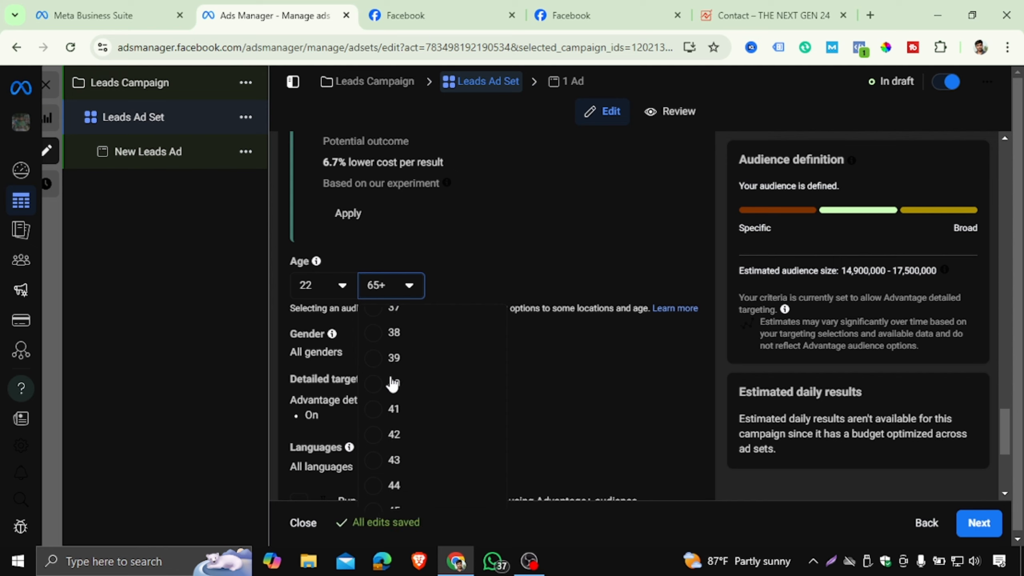
click(392, 383)
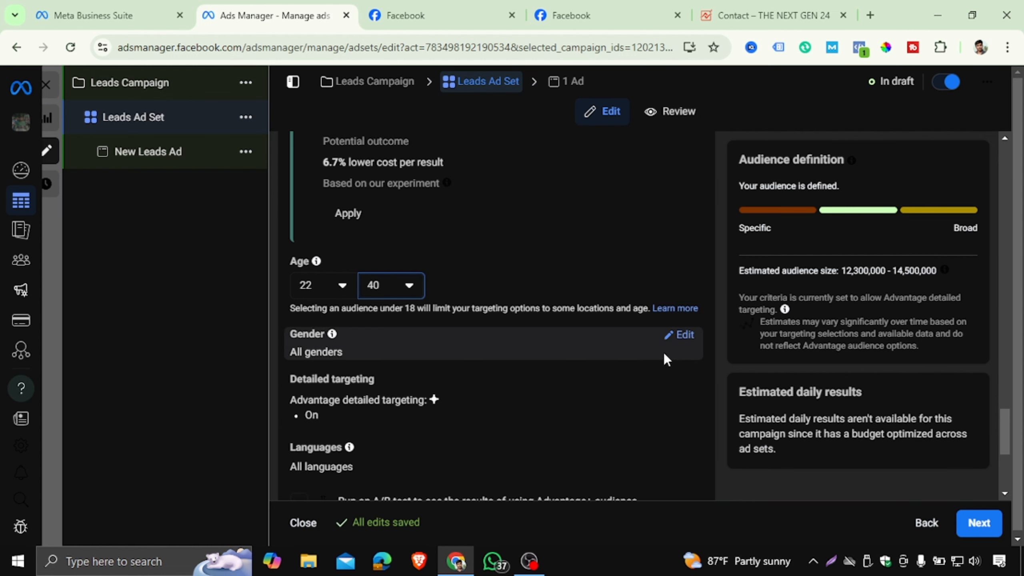
click(680, 336)
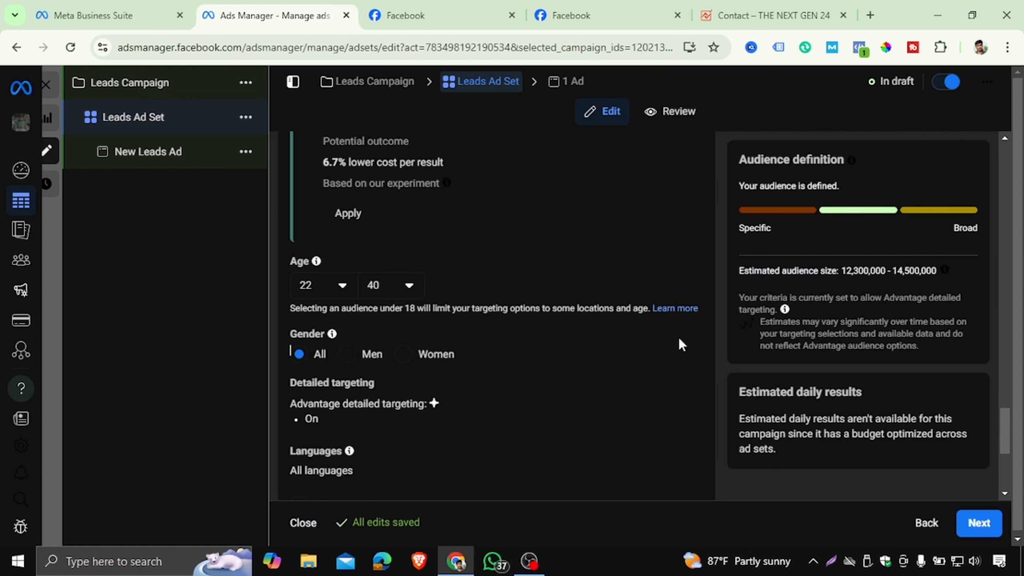
click(353, 360)
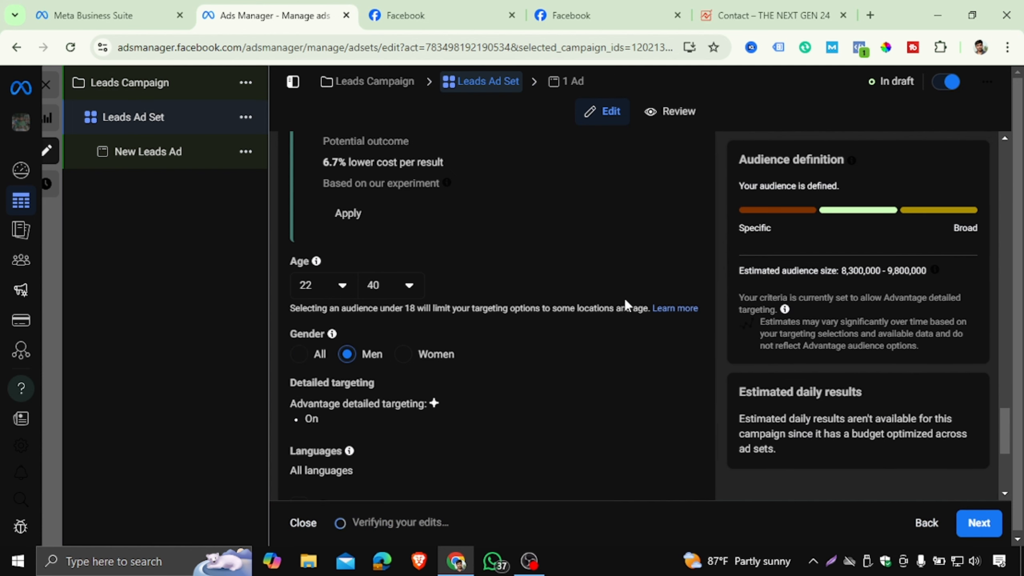
Open the detailed targeting for editing, search it for "royel enfield" and clear the search.
scroll(460, 334, down, 3)
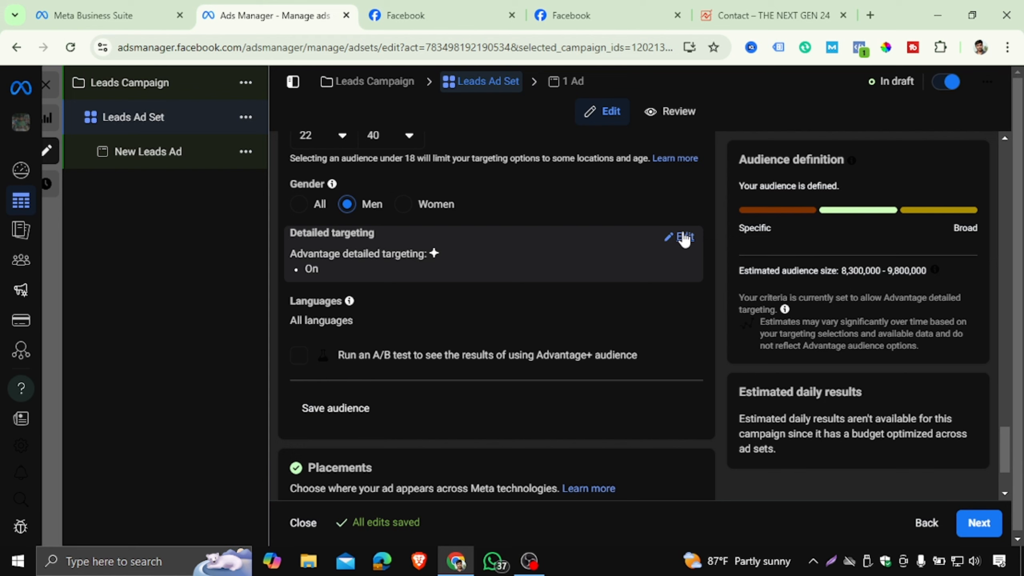
click(684, 238)
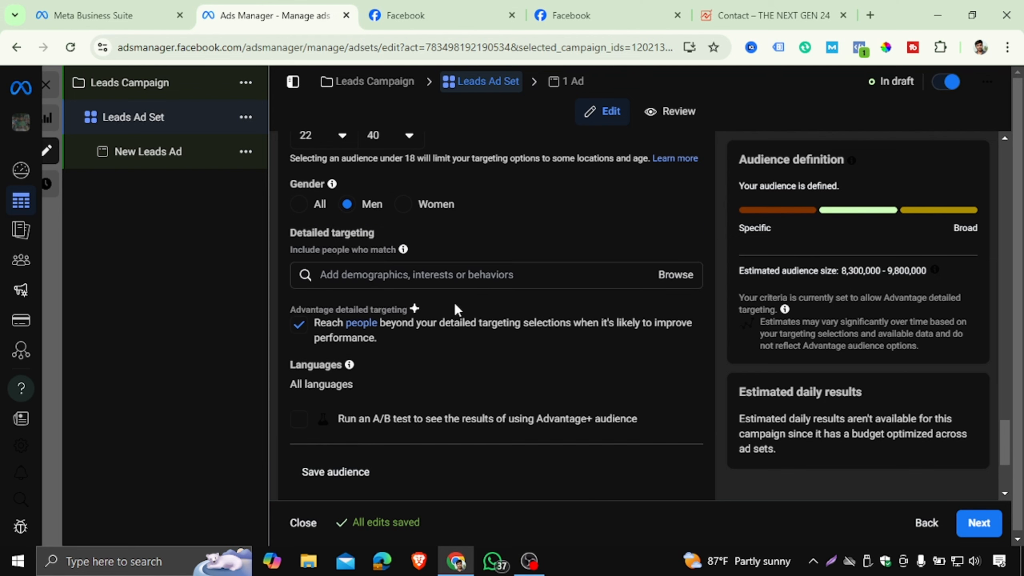
click(361, 275)
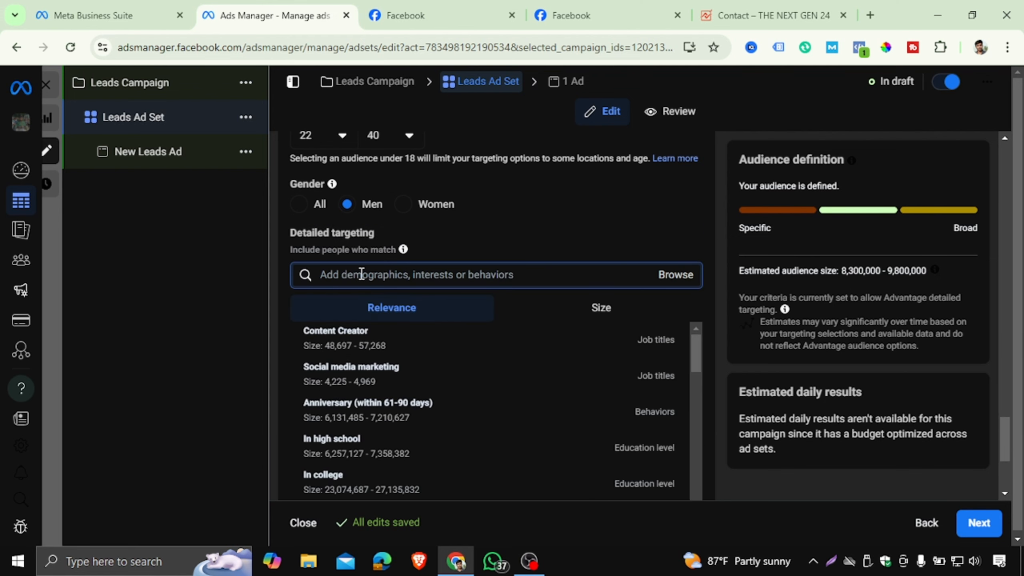
text(royel)
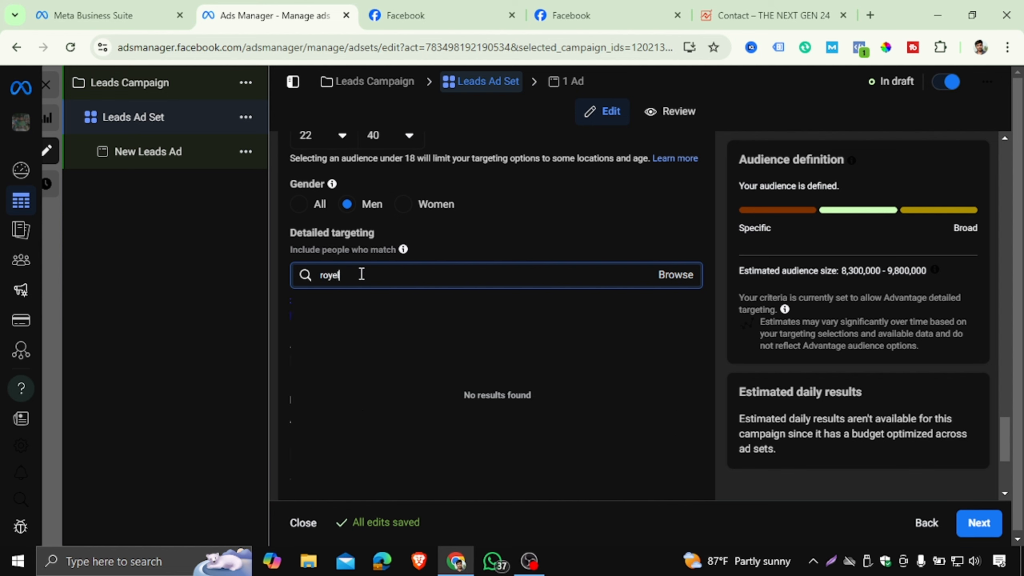
text( enfield)
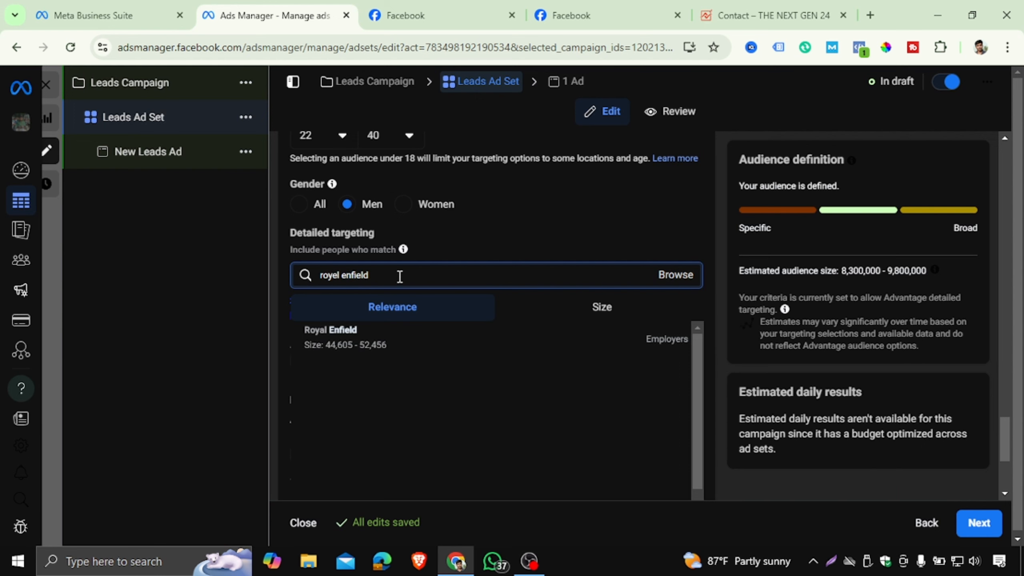
key(ctrl+a)
key(BackSpace)
Search the detailed targeting for "bike" and add the interest Sport bike (vehicle).
text(bjike)
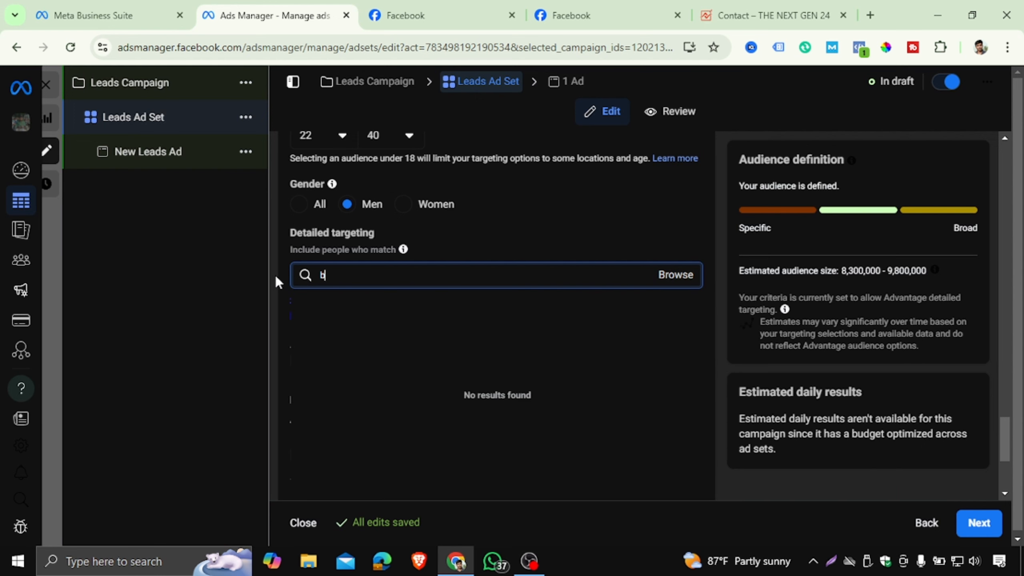
key(BackSpace)
key(BackSpace)
key(BackSpace)
key(BackSpace)
key(BackSpace)
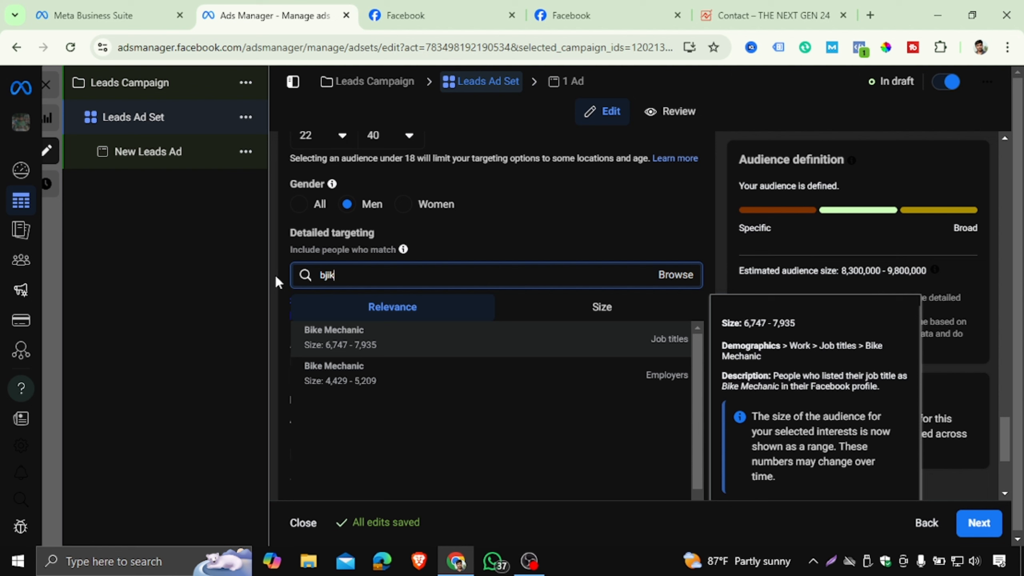
text(bike)
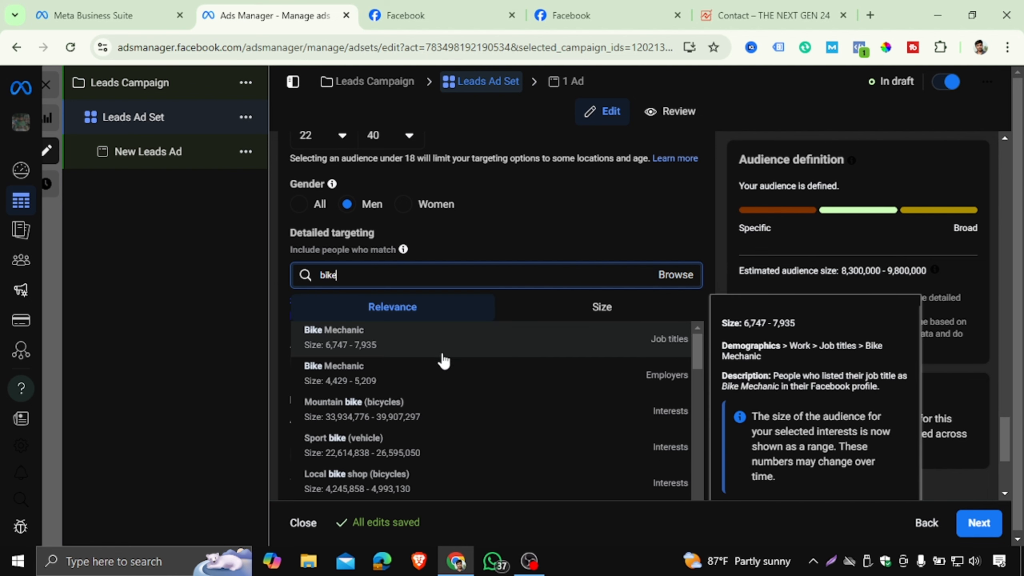
scroll(467, 377, down, 2)
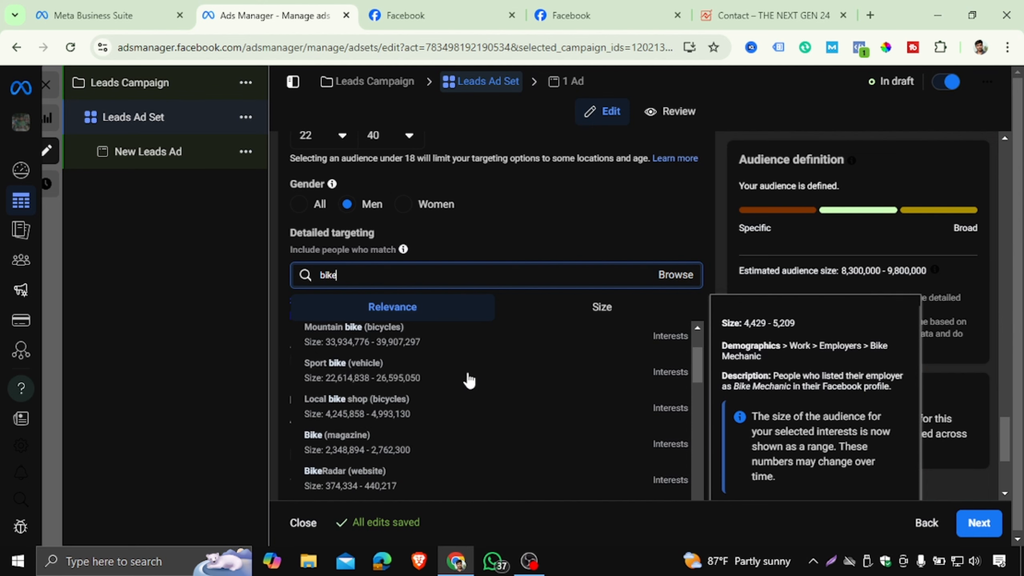
click(386, 375)
Add the suggested interest Motorcycles (vehicles), then search for "r15" and add Yamaha YZF-R15 (vehicle) to the detailed targeting.
click(361, 342)
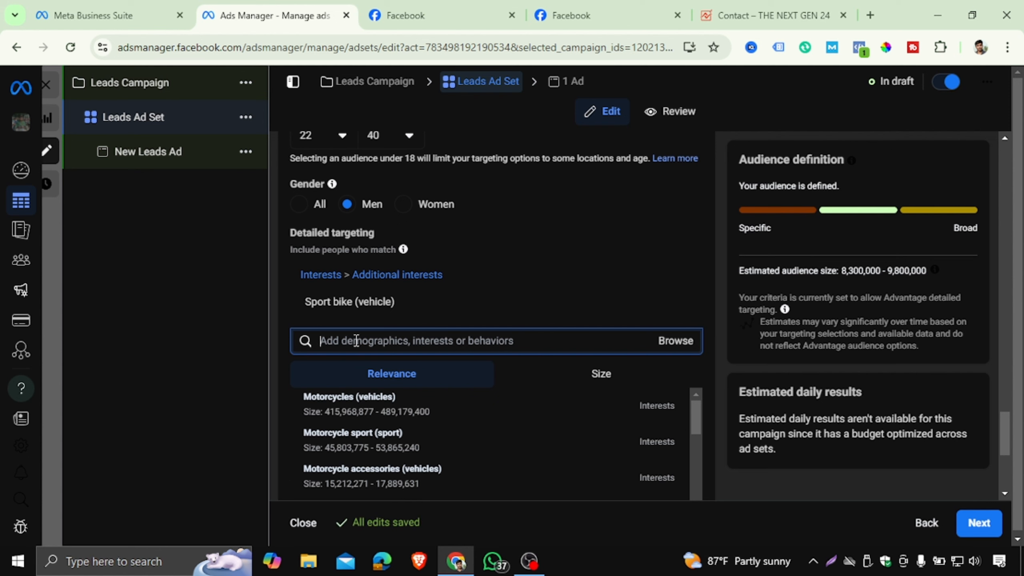
click(363, 407)
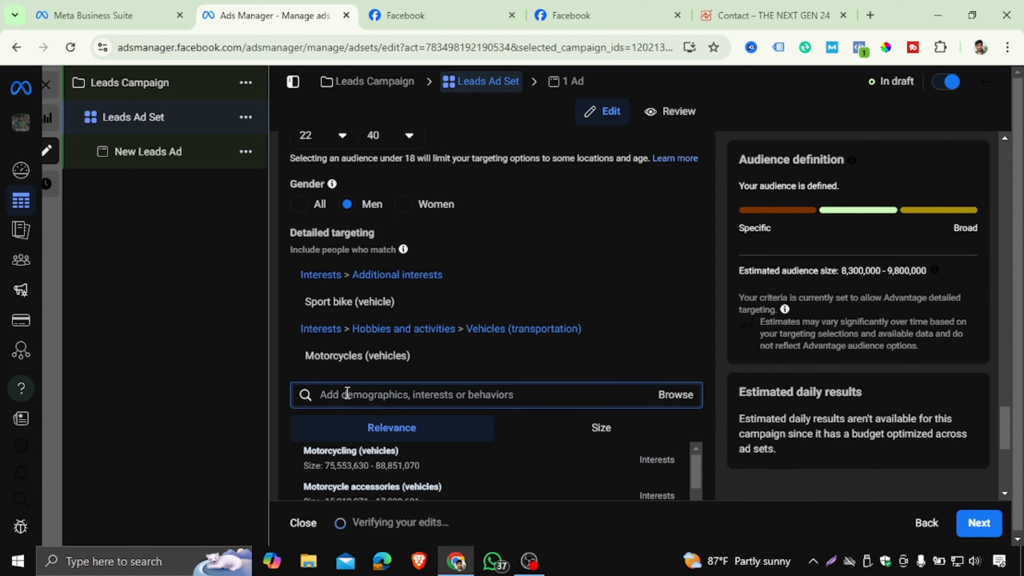
text(r15)
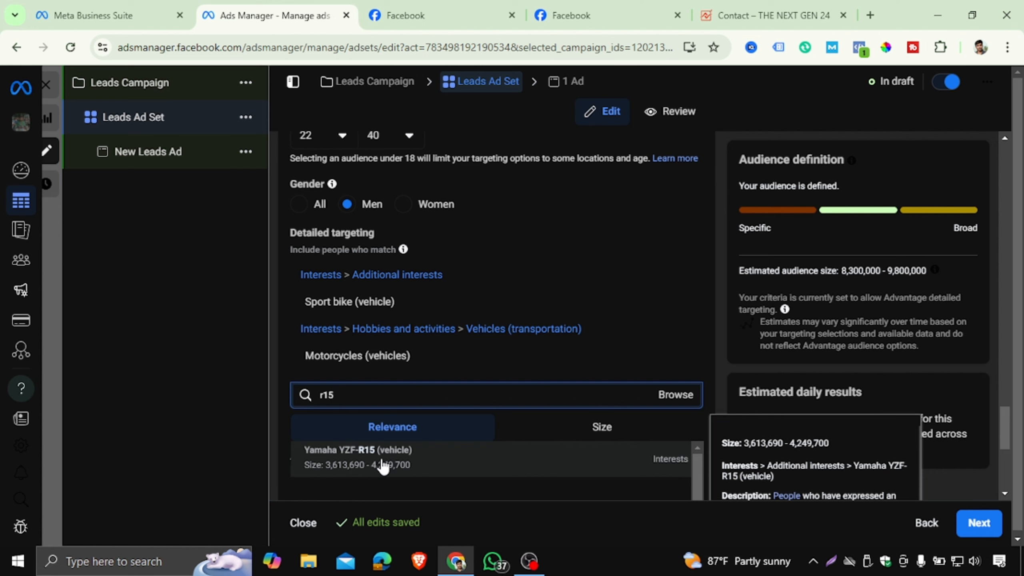
click(381, 465)
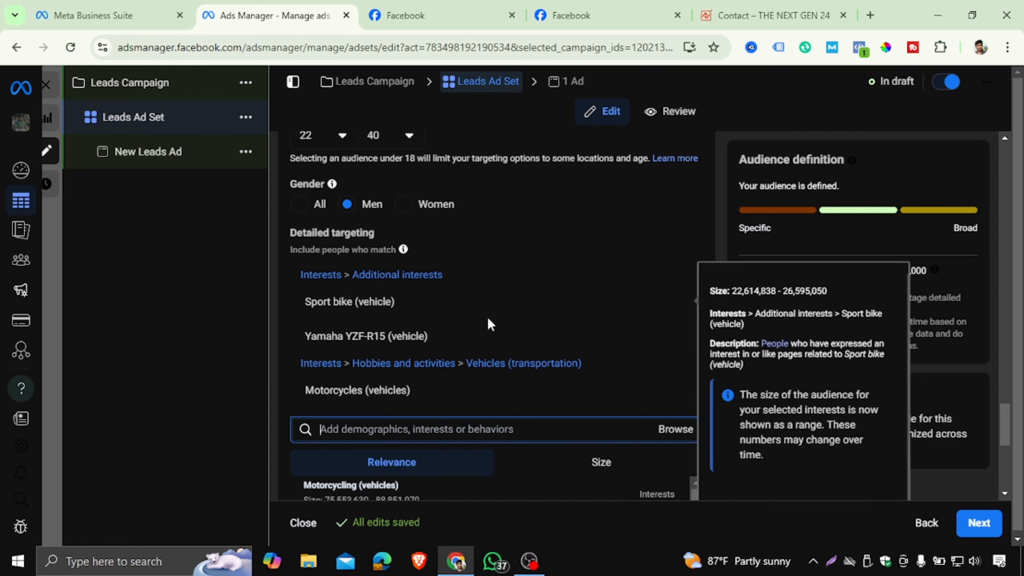
scroll(490, 327, down, 3)
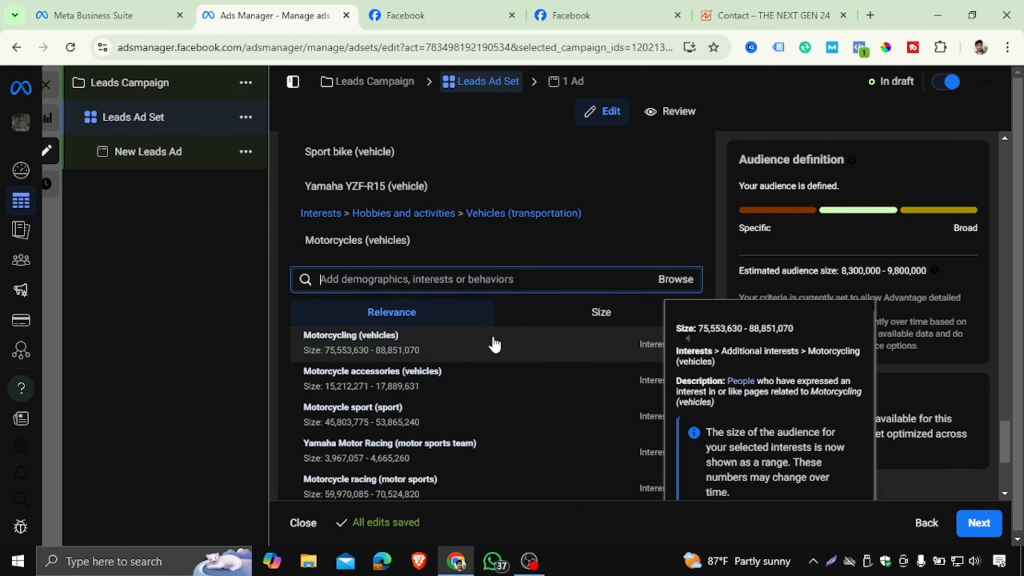
click(280, 323)
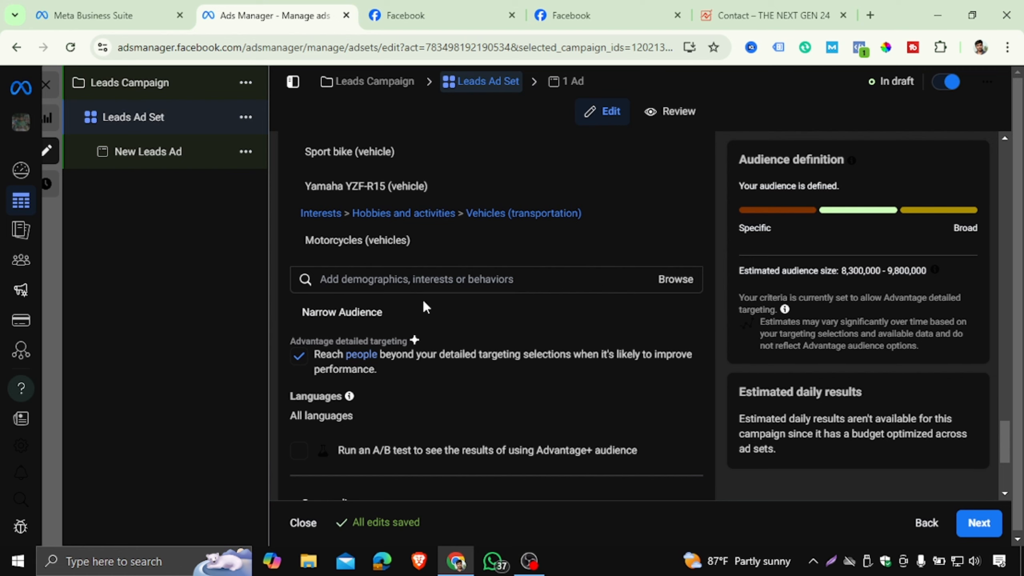
Switch the ad set to manual placements and exclude Audience Network from the platforms.
scroll(478, 310, down, 3)
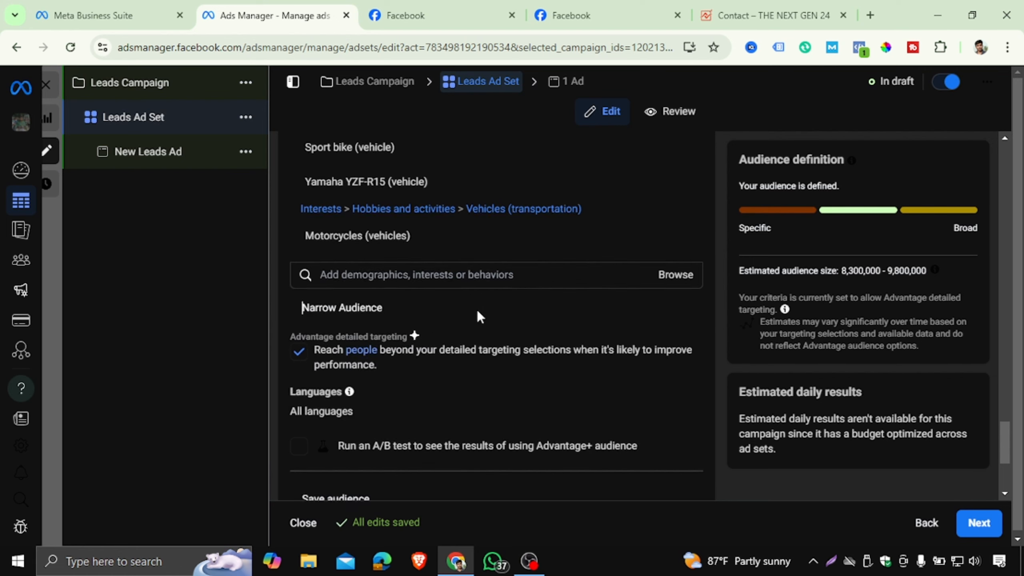
mouse_move(479, 318)
scroll(480, 319, down, 1)
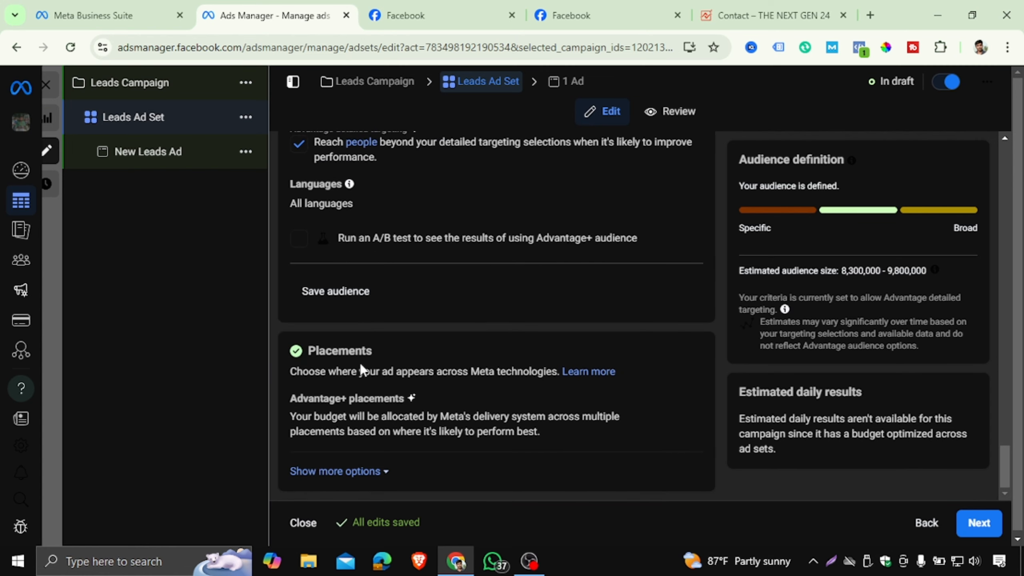
click(680, 399)
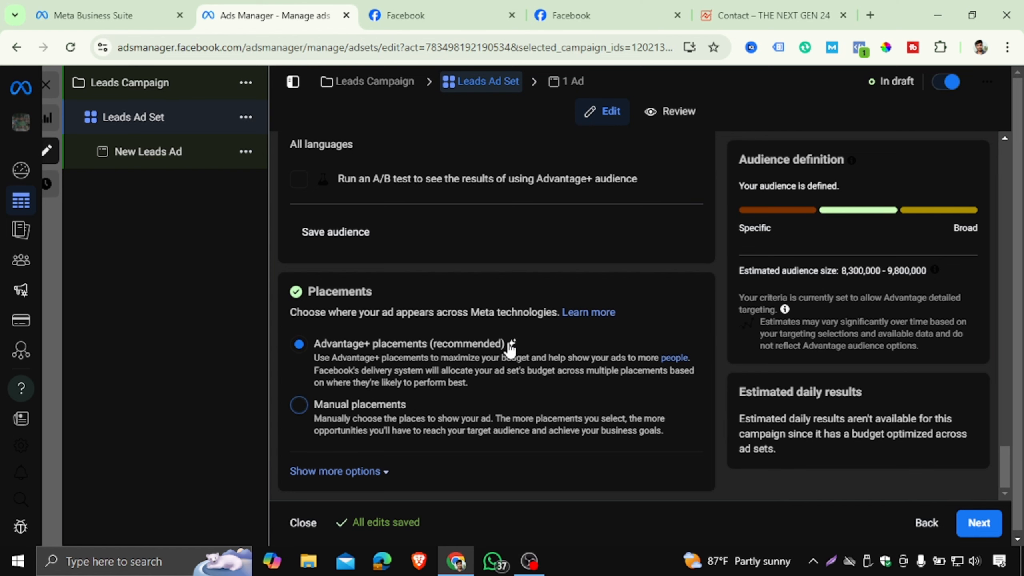
click(359, 404)
scroll(508, 350, down, 7)
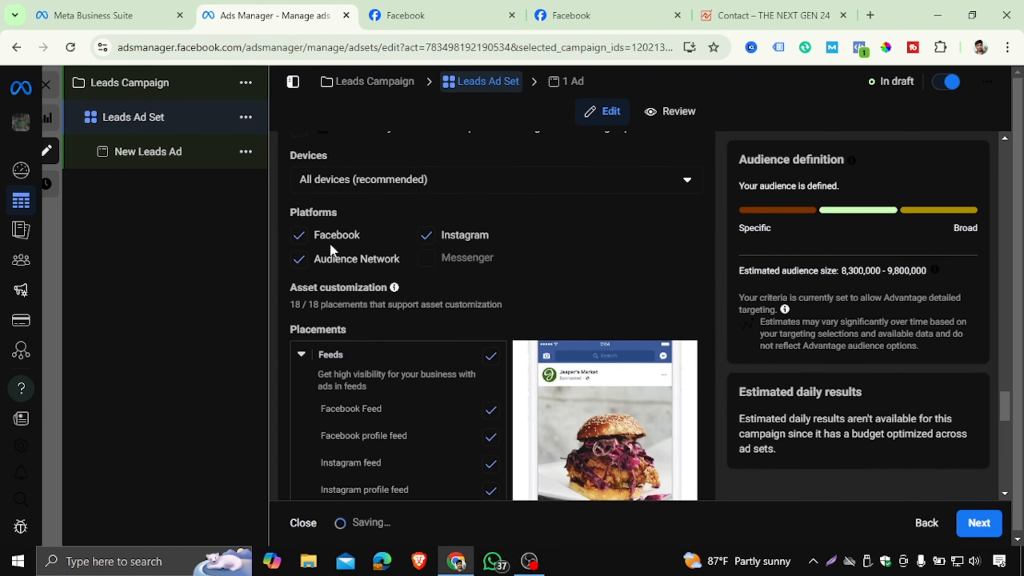
scroll(330, 243, up, 2)
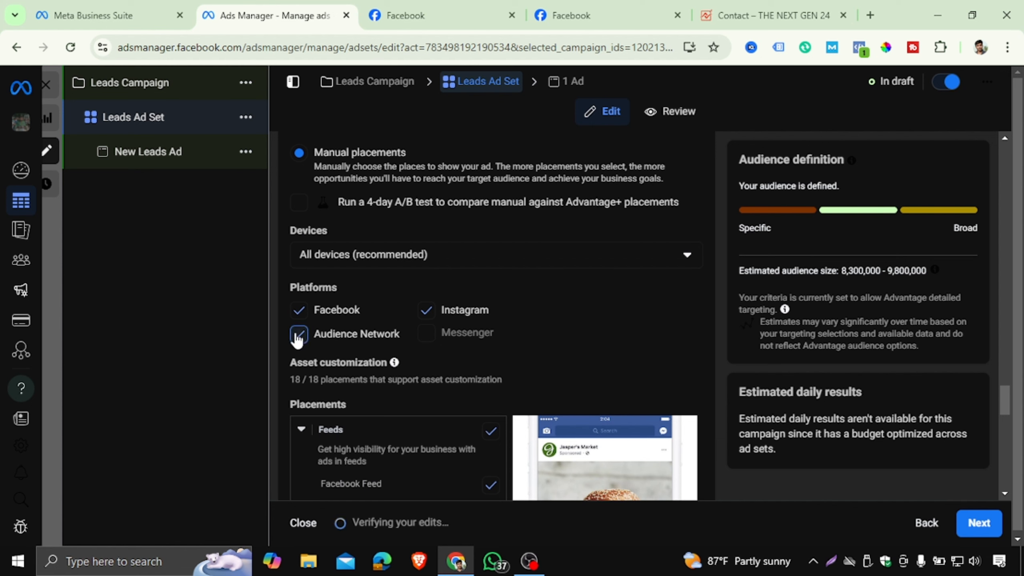
click(399, 334)
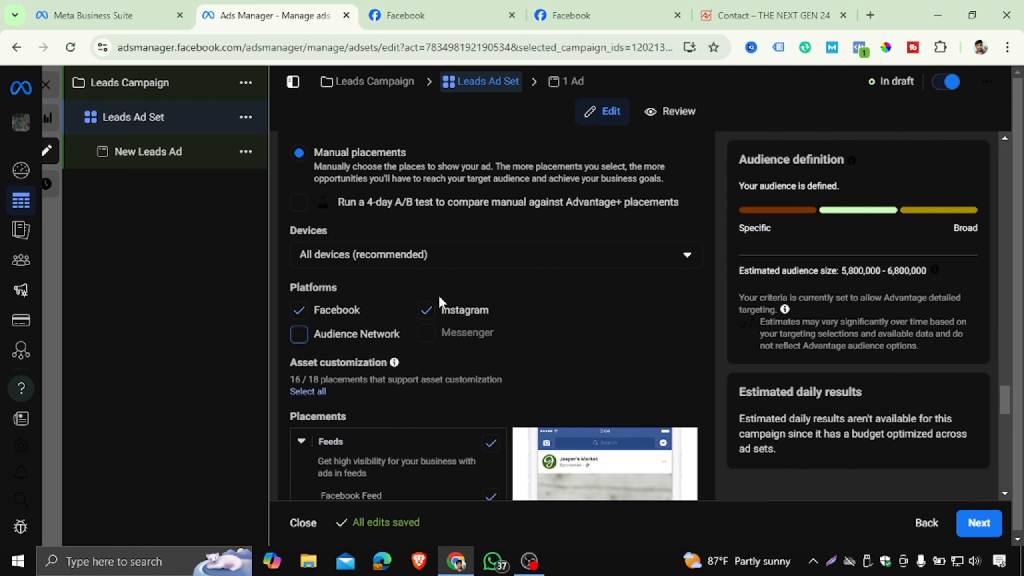
scroll(645, 348, up, 1)
scroll(645, 348, down, 8)
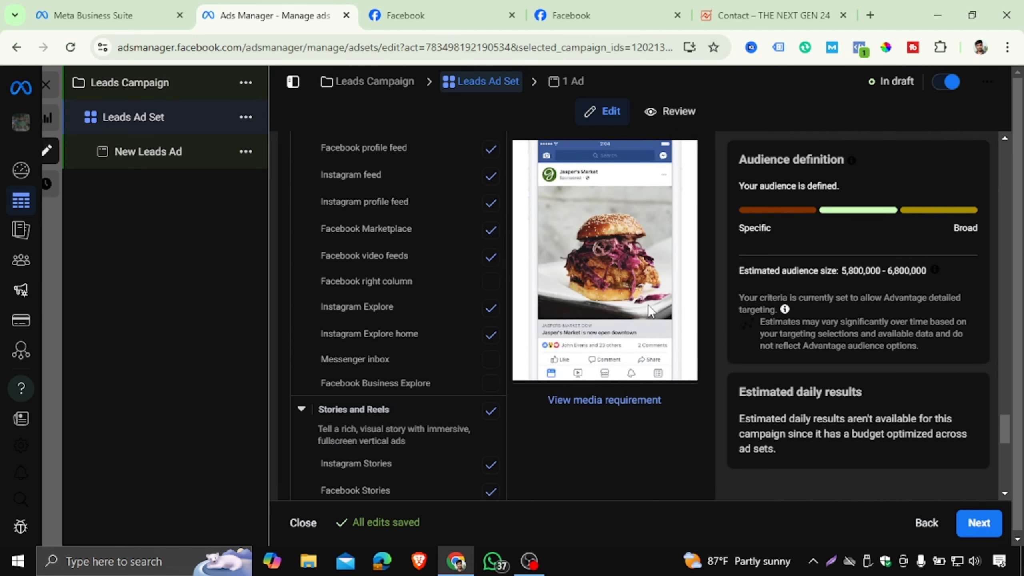
Open the New Leads Ad for editing and start setting up its creative as an image ad.
click(577, 82)
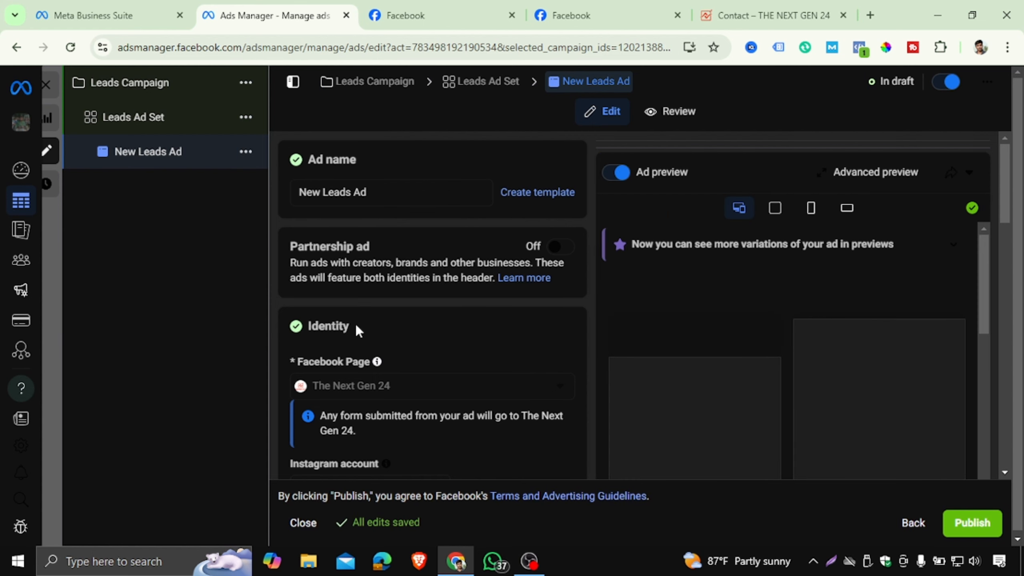
scroll(383, 381, down, 6)
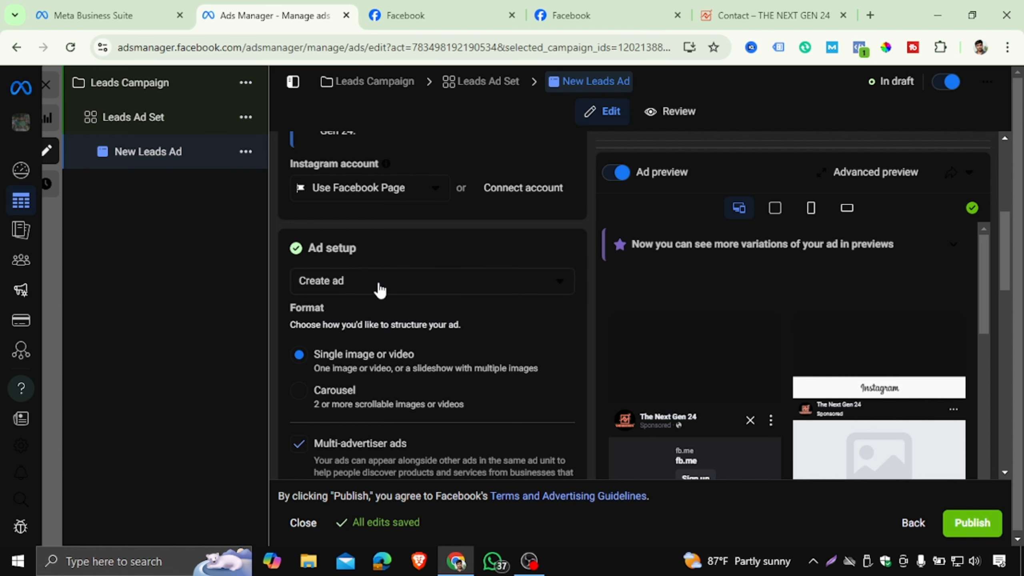
scroll(379, 299, down, 1)
scroll(380, 299, down, 6)
click(367, 299)
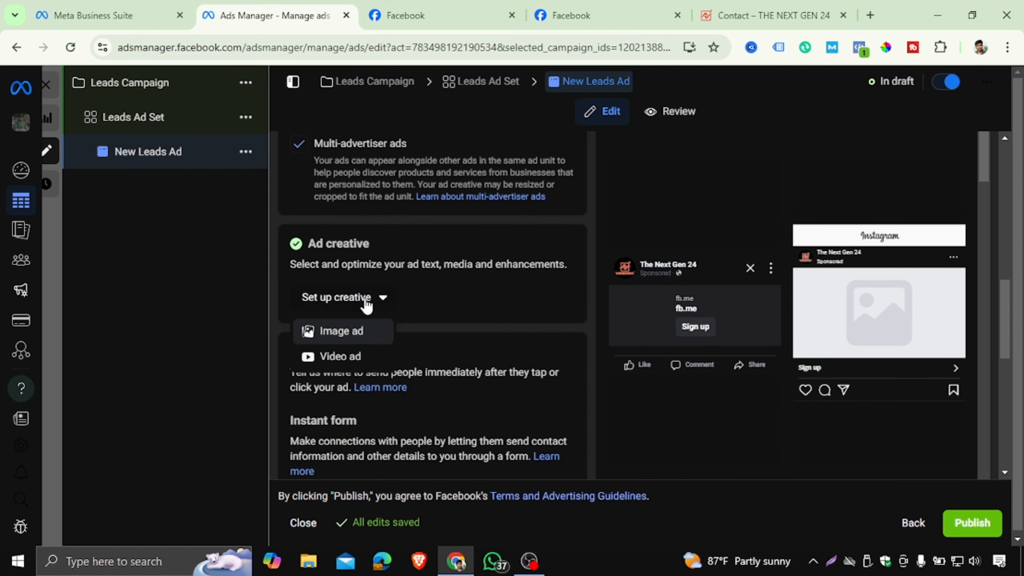
click(335, 333)
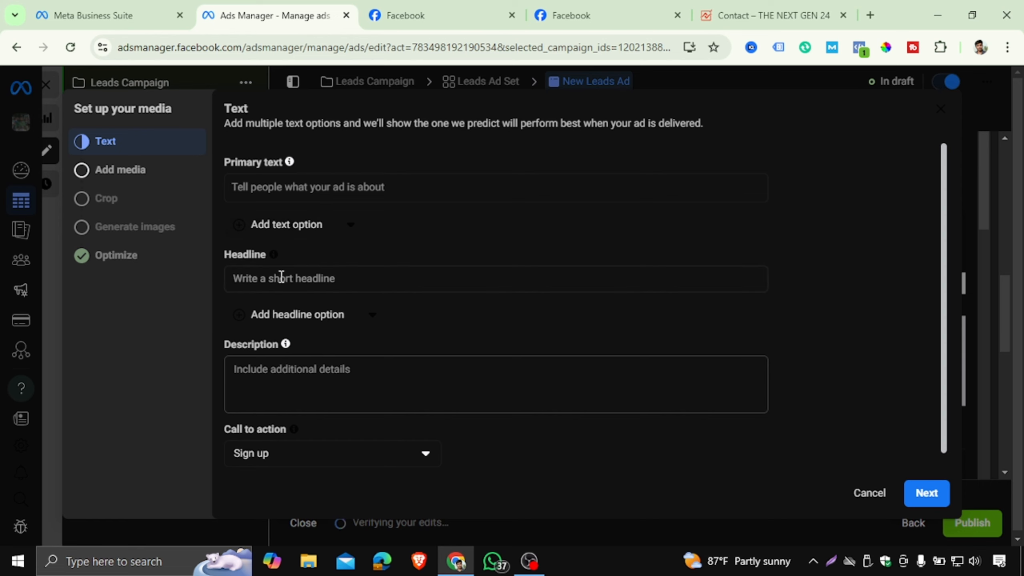
Add the 1152 × 864 WhatsApp image from the account images as ad media, keeping the suggested crops and optimizations.
click(121, 177)
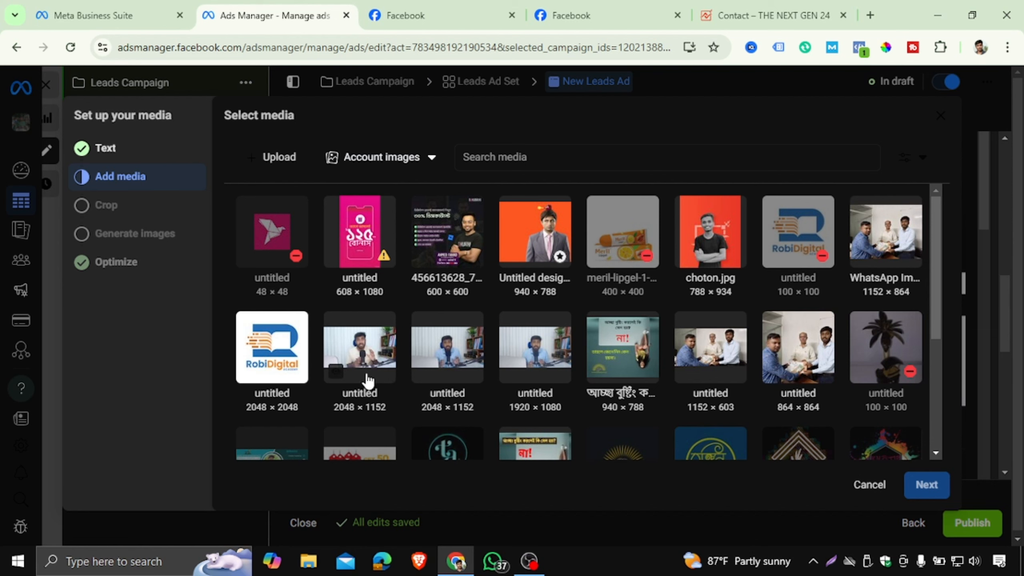
click(894, 239)
click(925, 486)
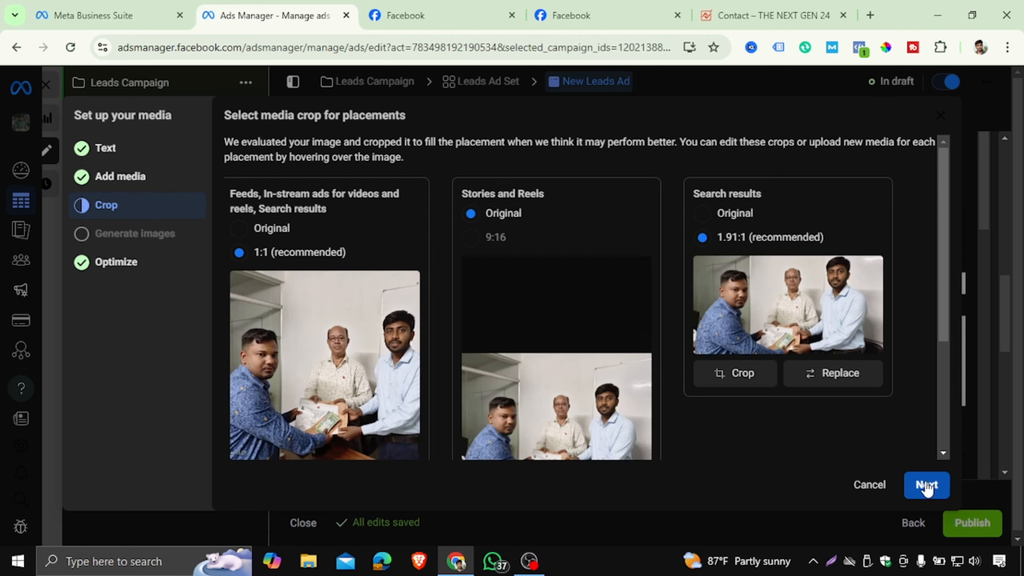
click(926, 485)
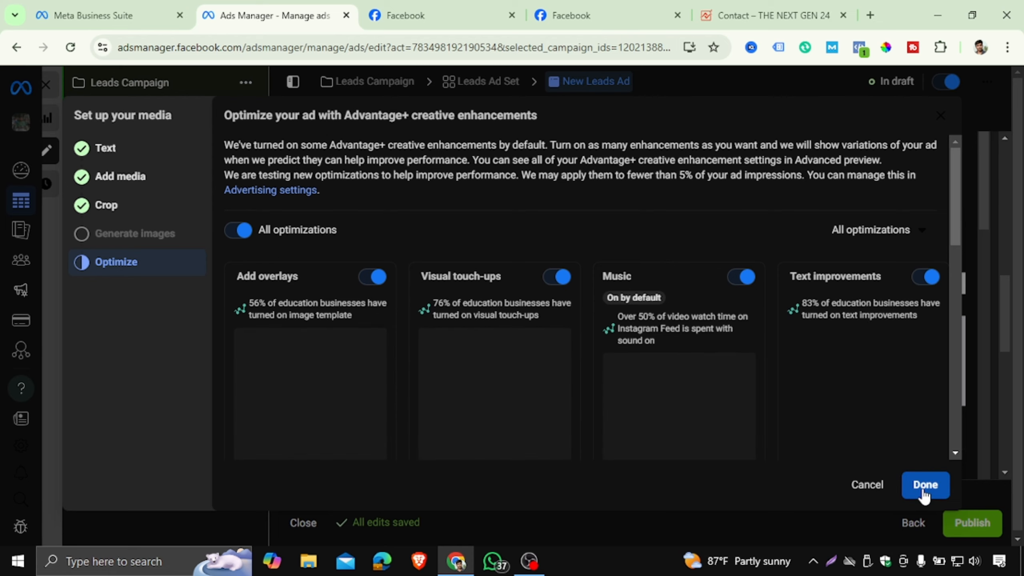
scroll(882, 414, down, 1)
scroll(907, 428, down, 1)
scroll(928, 444, up, 2)
click(925, 485)
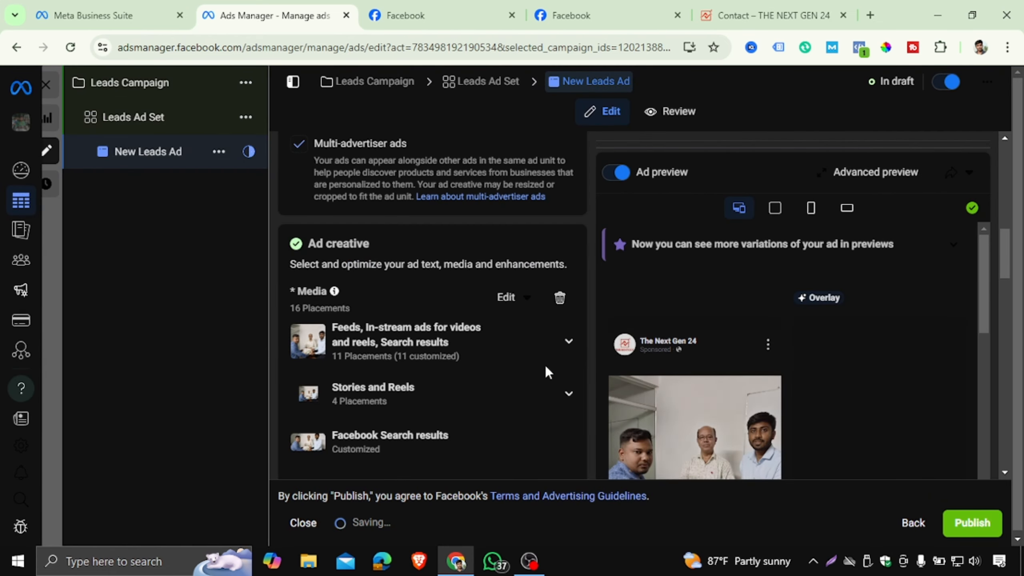
Place the cursor in the ad's empty primary text field and open ChatGPT in a new browser tab.
scroll(484, 348, down, 8)
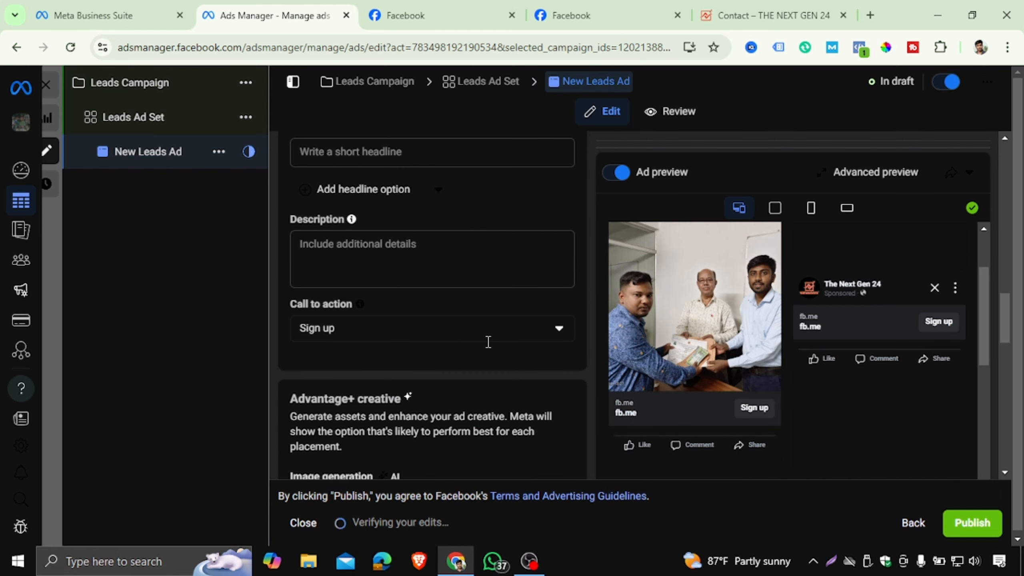
scroll(488, 343, up, 3)
scroll(490, 346, up, 2)
click(331, 285)
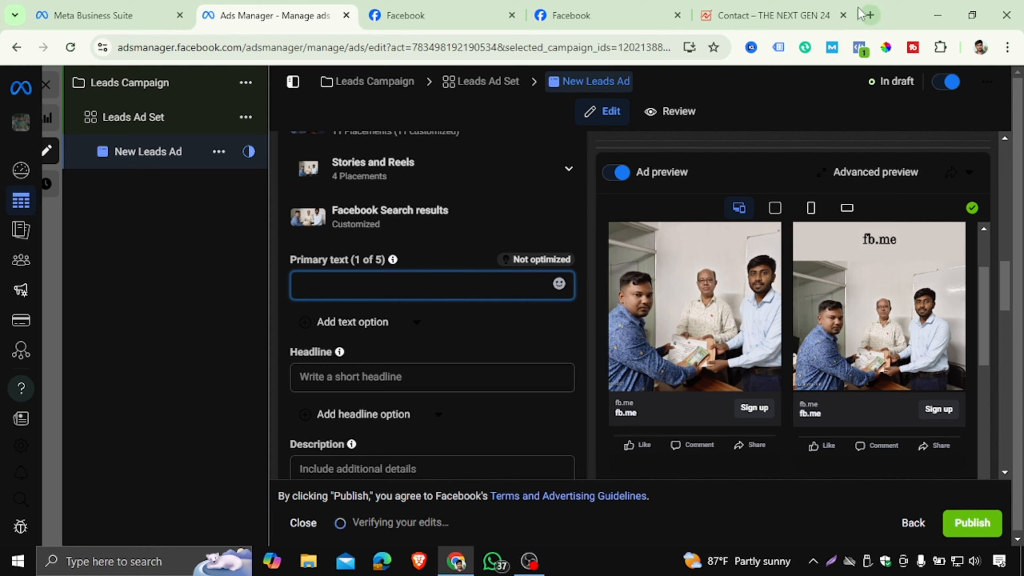
click(870, 15)
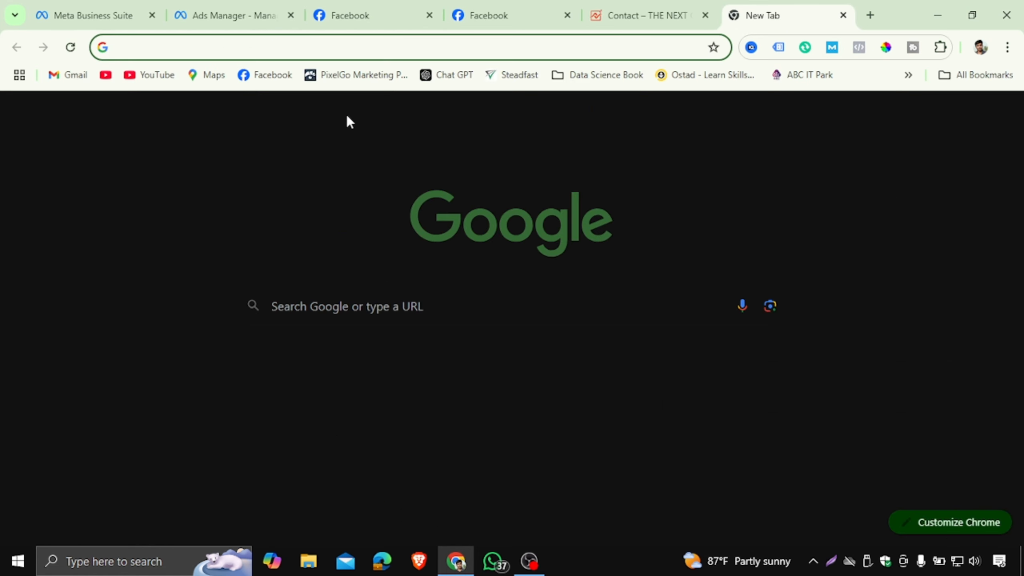
text(cha)
key(Return)
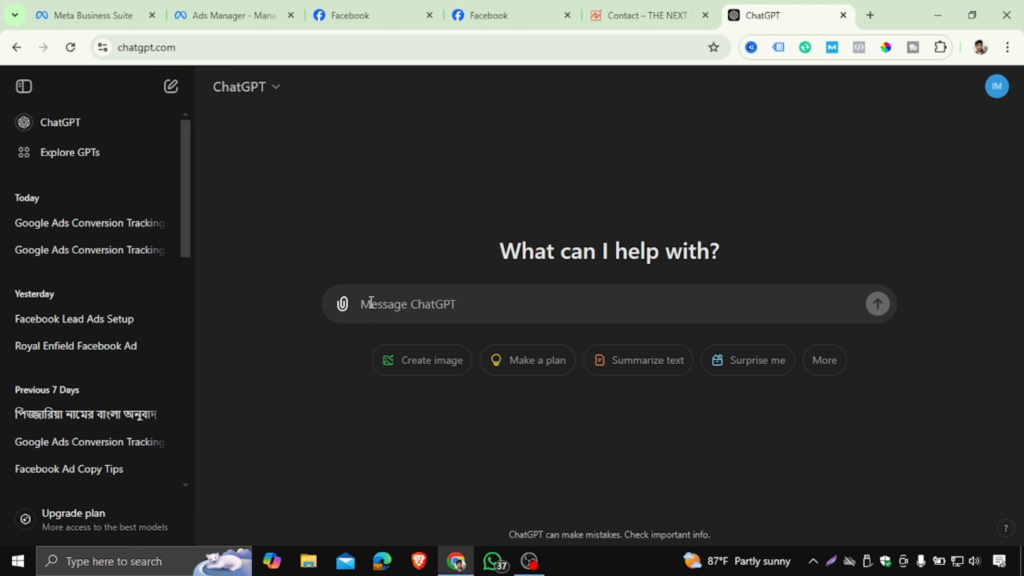
Begin a ChatGPT prompt with the line "My product is Royel Enfield".
click(371, 303)
text(()
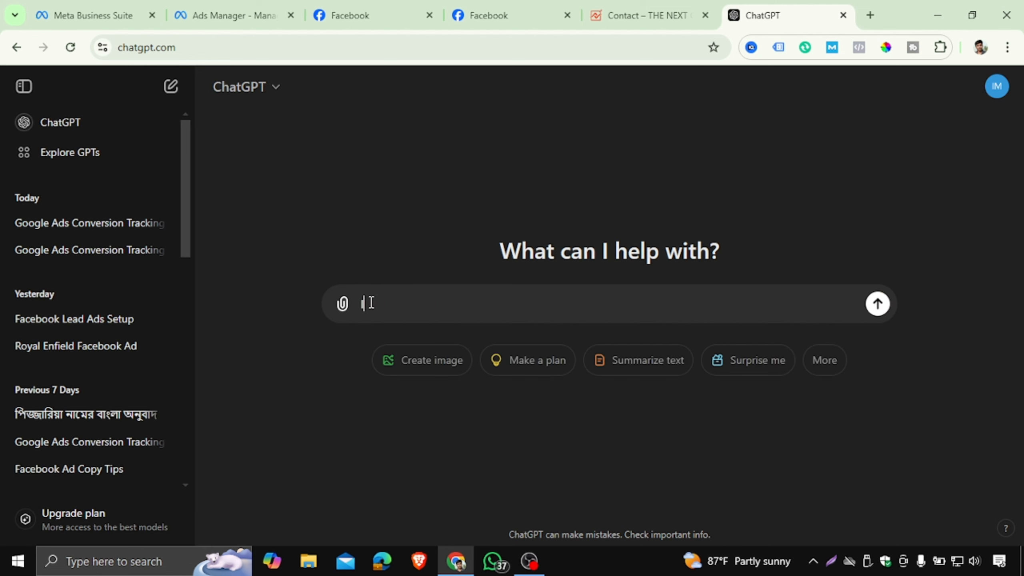
key(BackSpace)
text(My product is r)
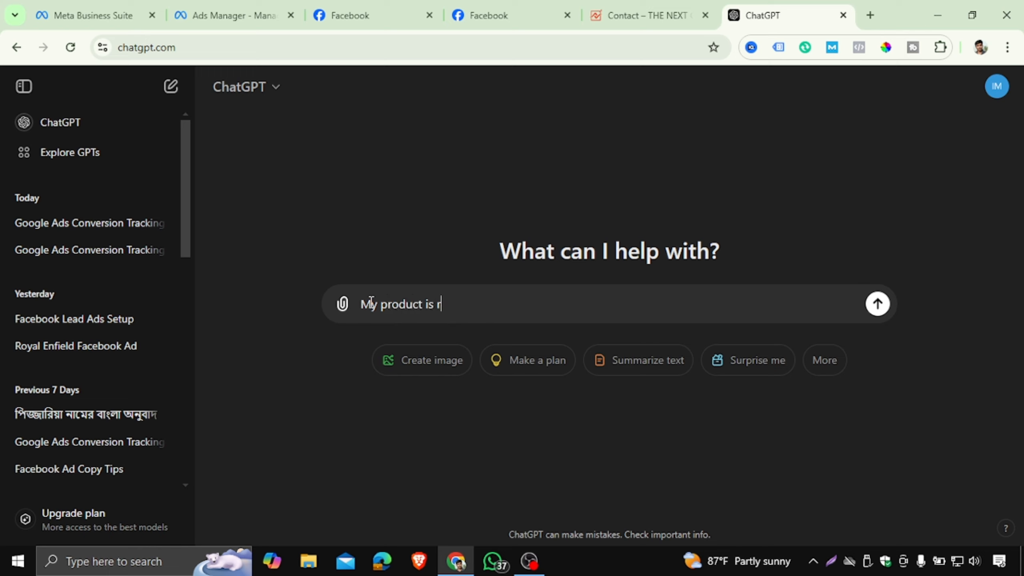
text(oly)
key(BackSpace)
key(BackSpace)
key(BackSpace)
text(Royel Enfield)
key(shift+Return)
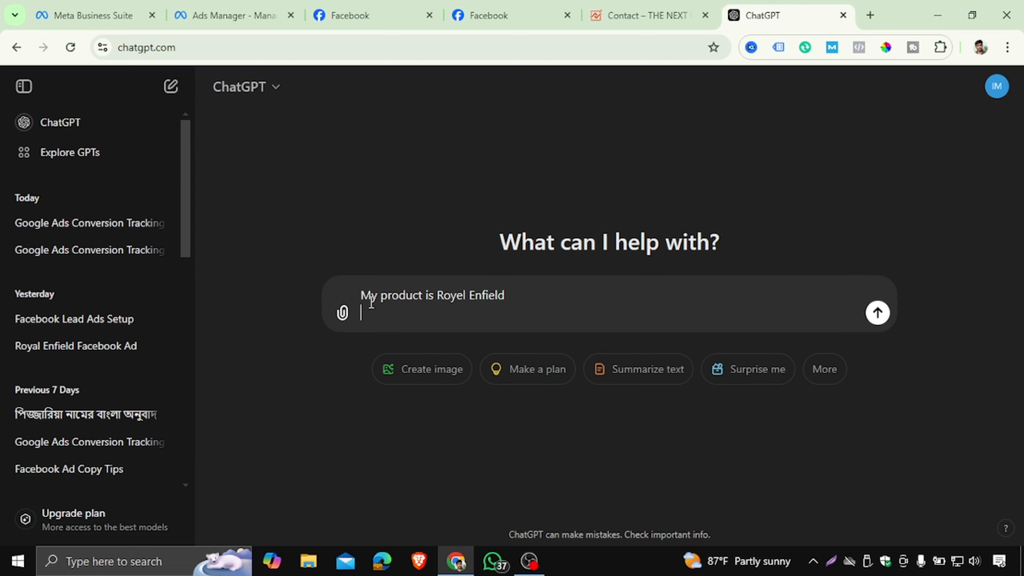
Add the line "now write a primary text for facebook ads with CTR and emoji" to the prompt and send it.
text(now )
text(wrie)
text(te a )
text(primary te)
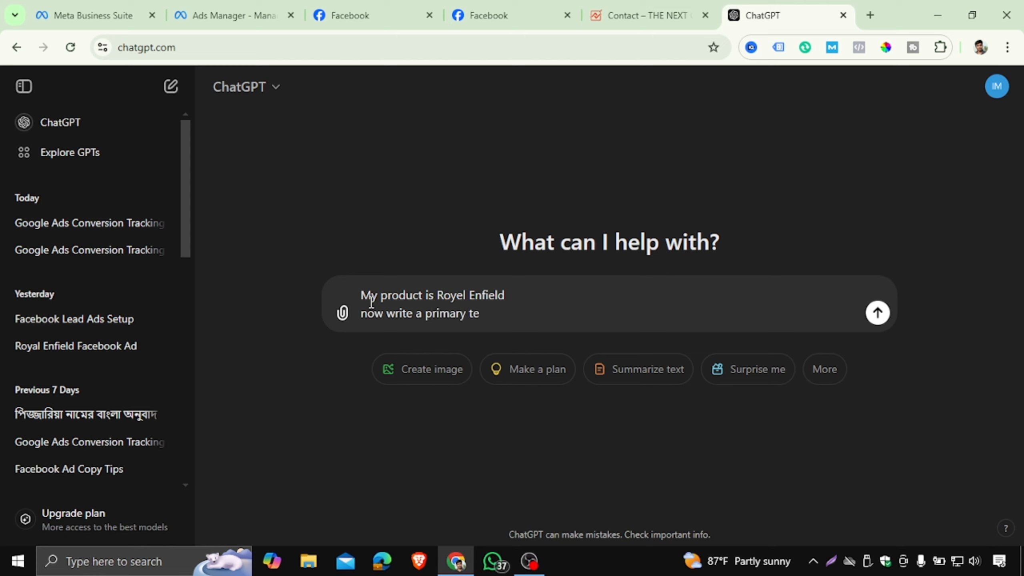
text(xt for facebook ads)
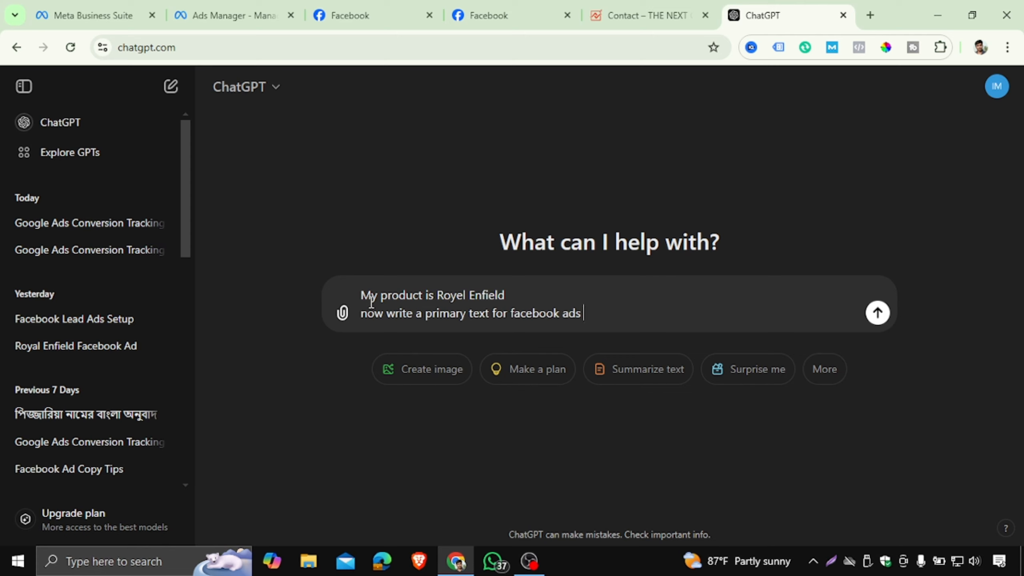
text( with )
text(ctr)
text(CT)
text(R and )
text(E)
key(BackSpace)
text(em)
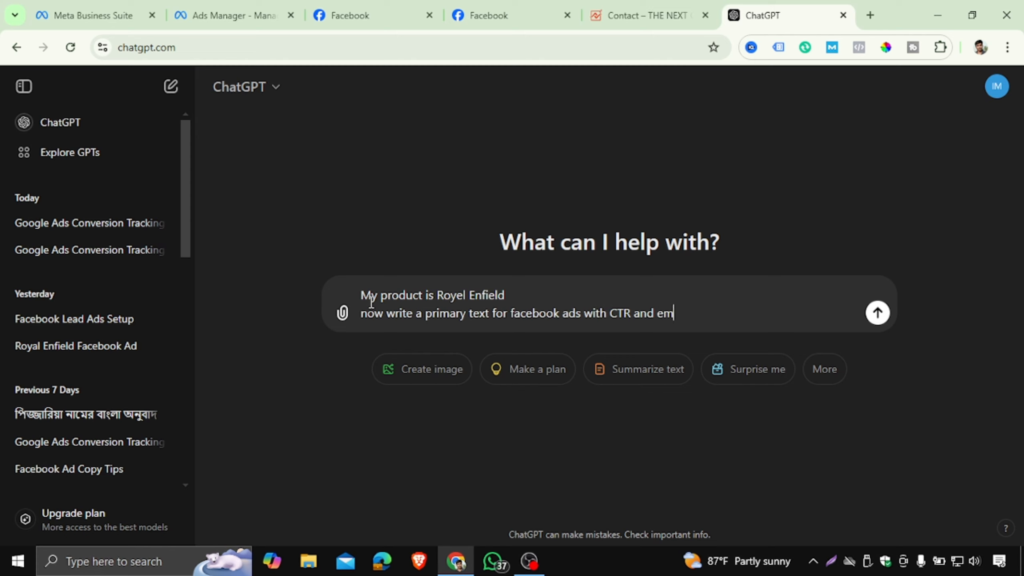
text(oj8)
key(Return)
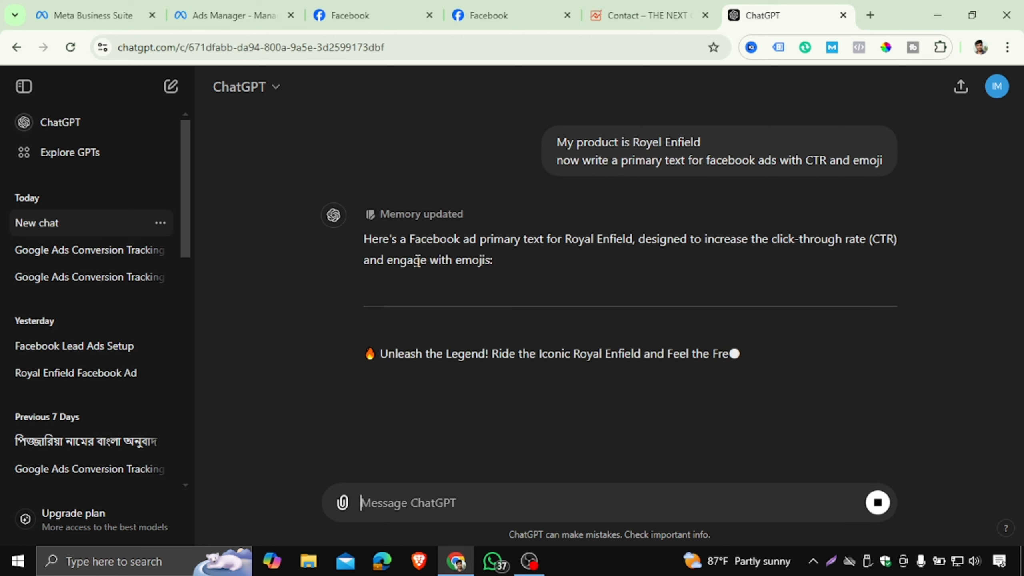
Copy the generated text from "Ready to own a motorcycle" through the hashtags into the ad's primary text in Ads Manager.
scroll(312, 252, down, 2)
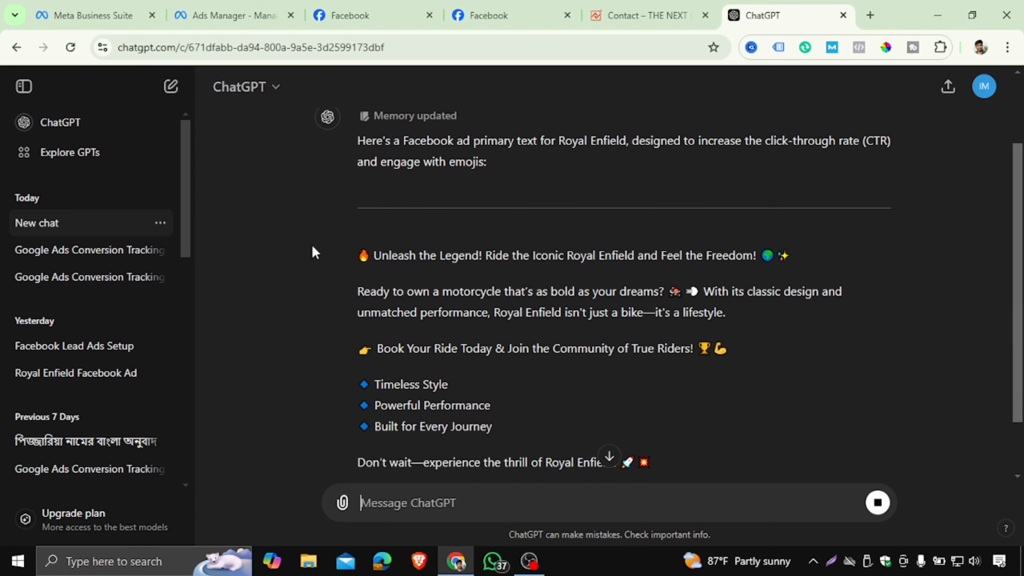
scroll(313, 252, down, 3)
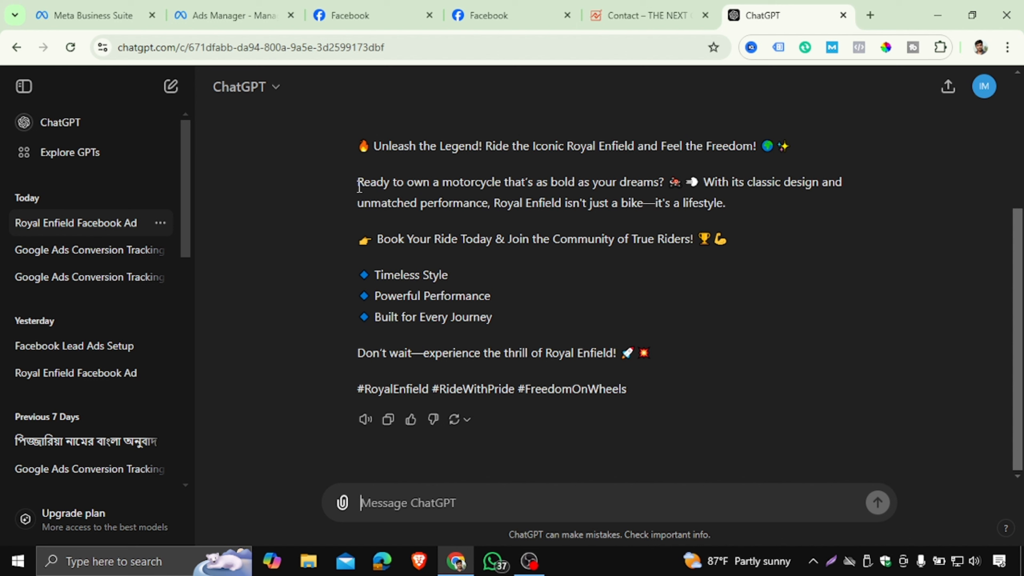
drag(358, 182, 638, 393)
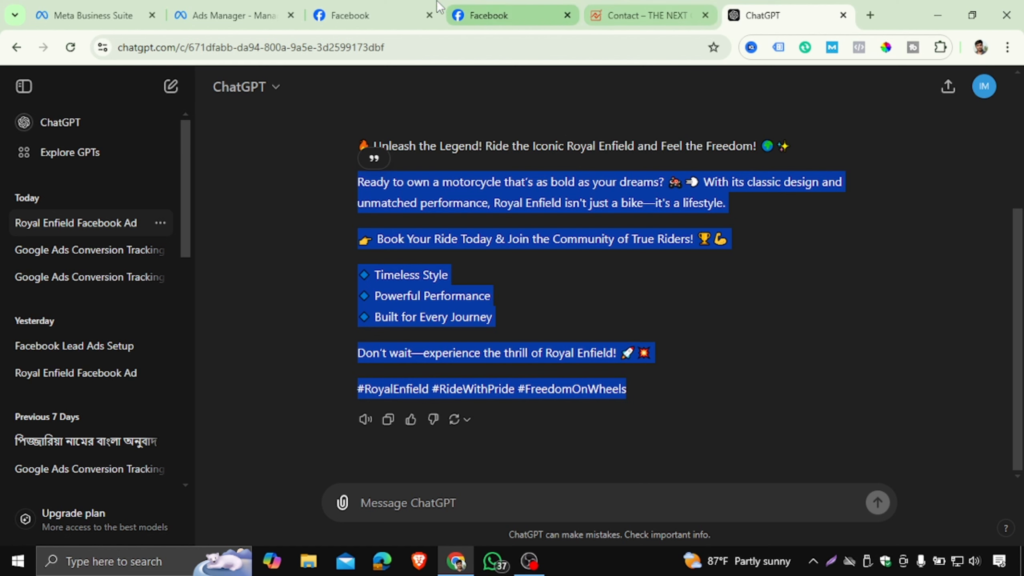
click(232, 18)
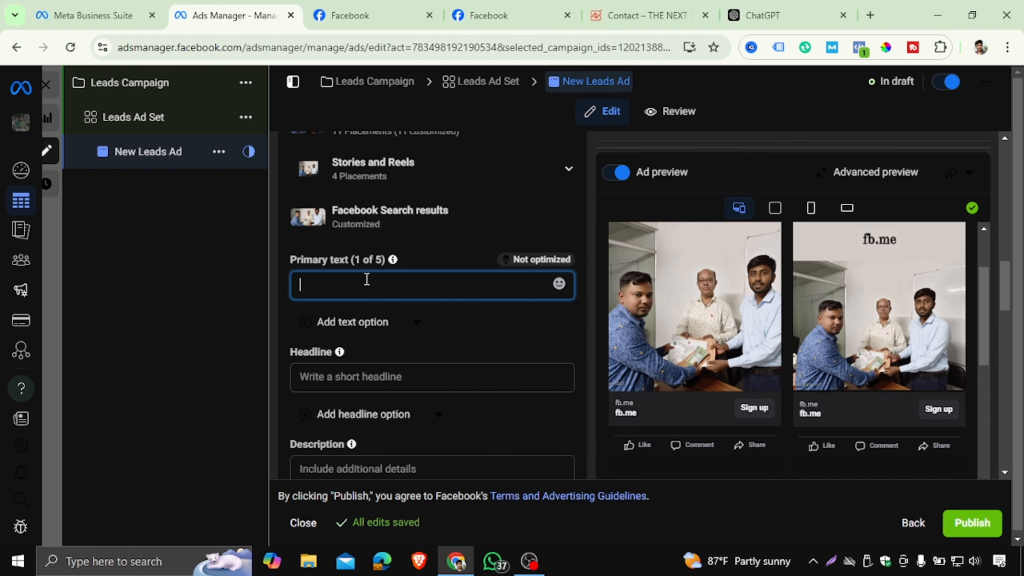
text(👉 Book Your Ride Today & Join the Community of True Riders! 🏆💪  🔹 Timeless Style 🔹 Powerful Performance 🔹 Built for Every Journey  Don't wait—experience the thrill of Royal Enfield! 🚀💥  #RoyalEnfield #RideWithPride #FreedomOnWheels)
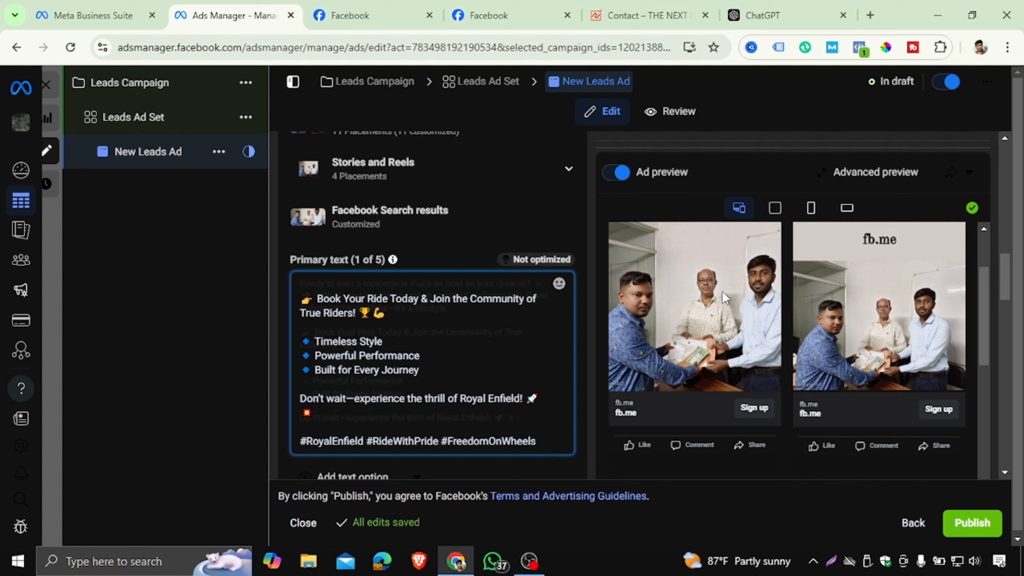
Switch back to ChatGPT and send the prompt "write a attractive headline for my business".
scroll(463, 315, down, 5)
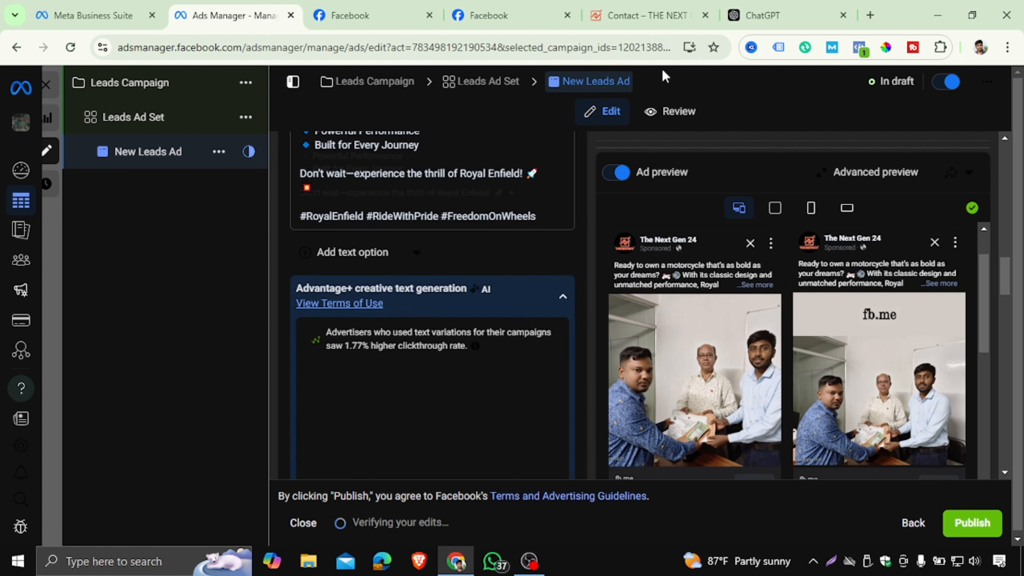
click(762, 15)
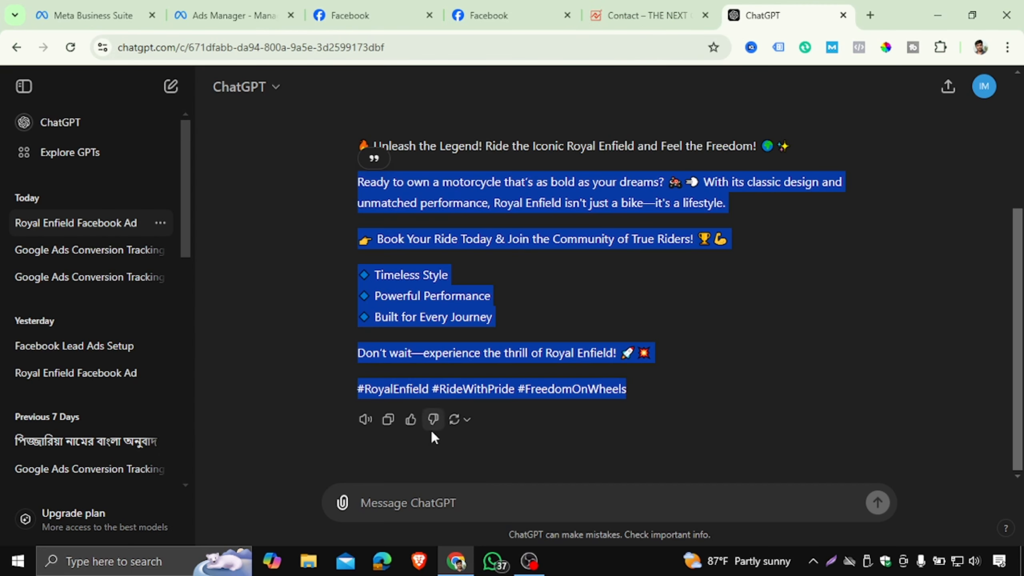
click(436, 488)
text(write a )
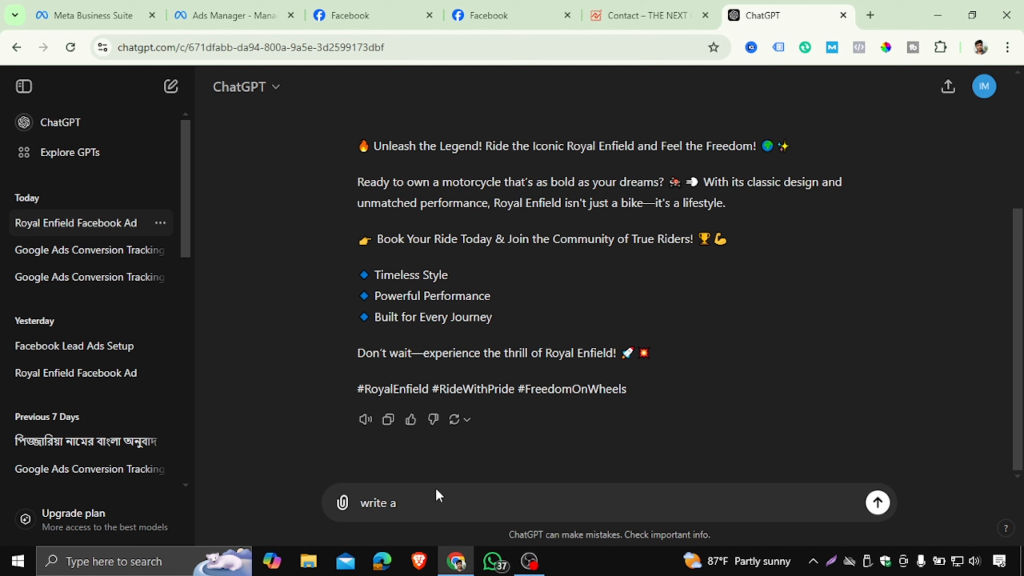
text(a)
text(ttractive headline for my )
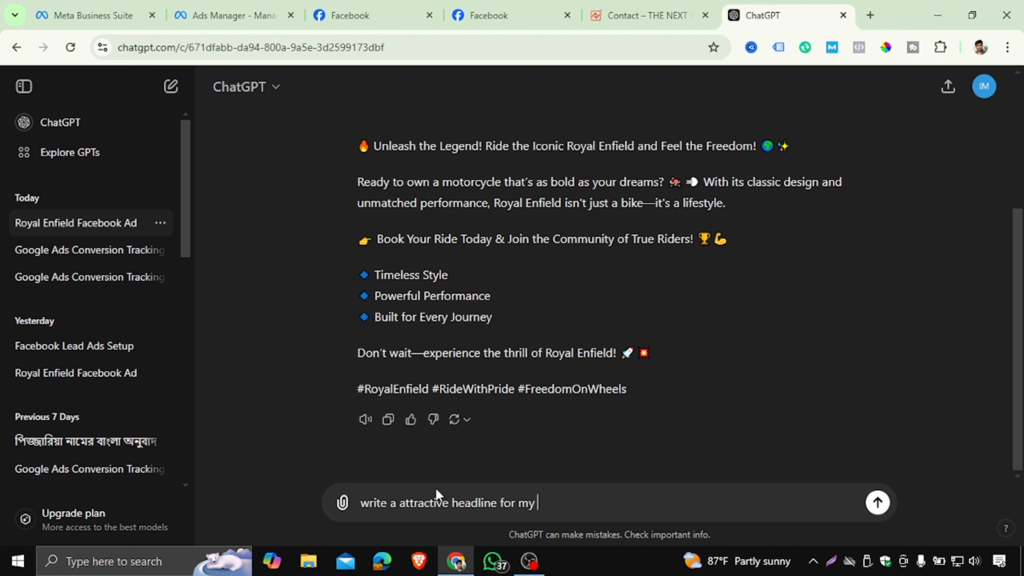
text(business)
key(Return)
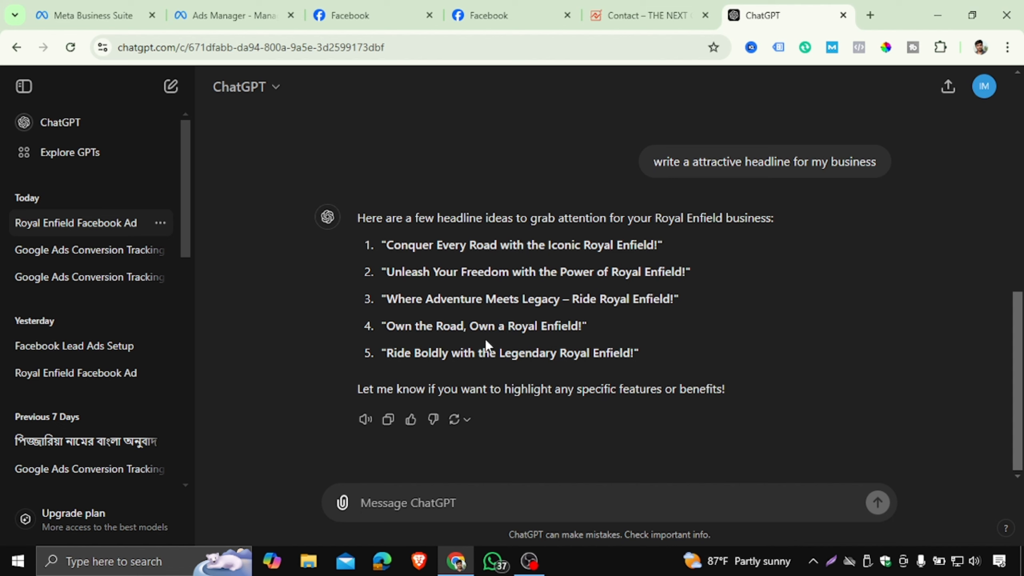
Copy the suggested headline "Own the Road, Own a Royal Enfield!" into the ad's headline in Ads Manager and review the preview.
drag(391, 328, 581, 335)
key(ctrl+c)
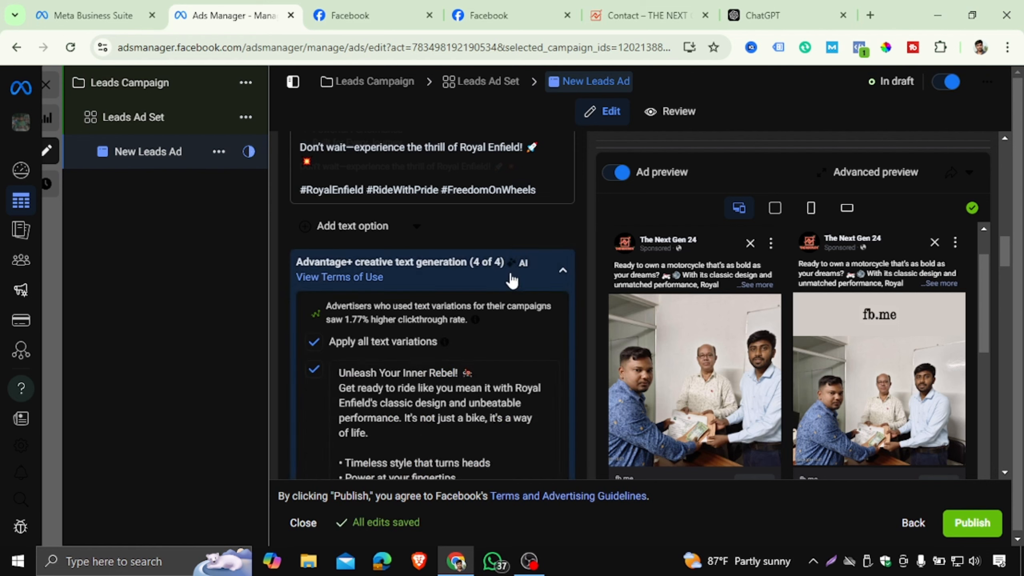
scroll(279, 287, down, 10)
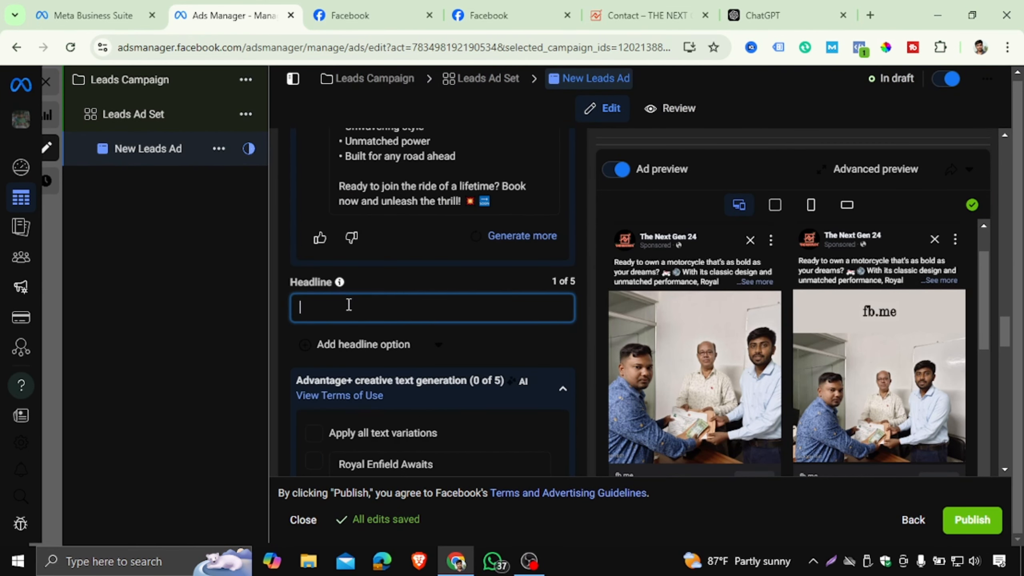
key(ctrl+v)
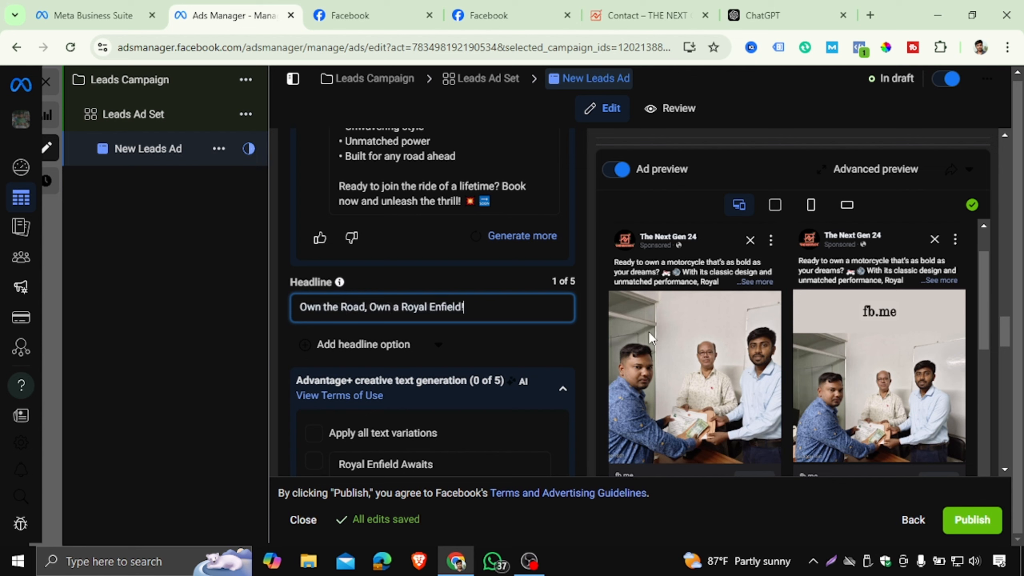
scroll(650, 343, down, 4)
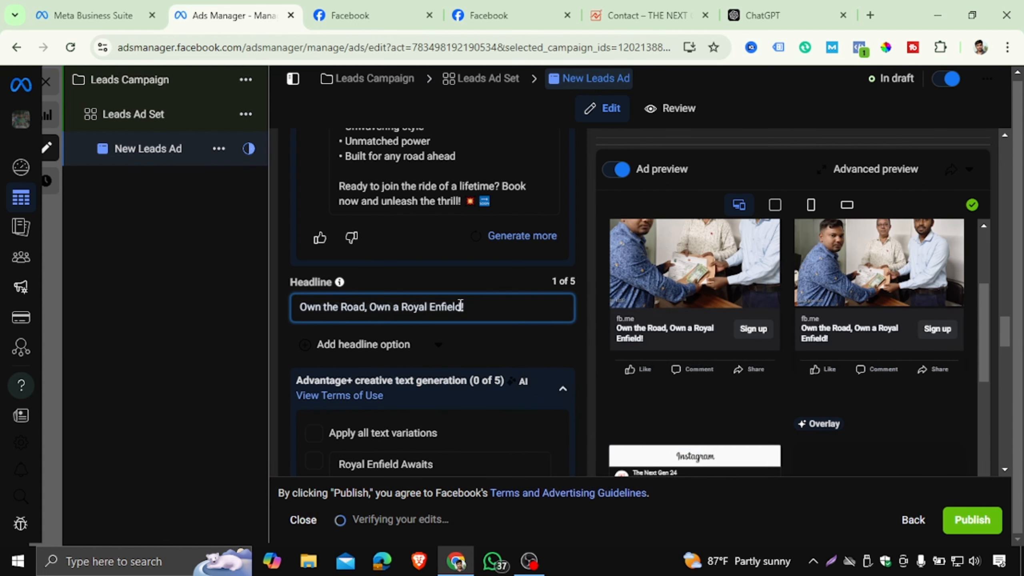
scroll(450, 346, down, 5)
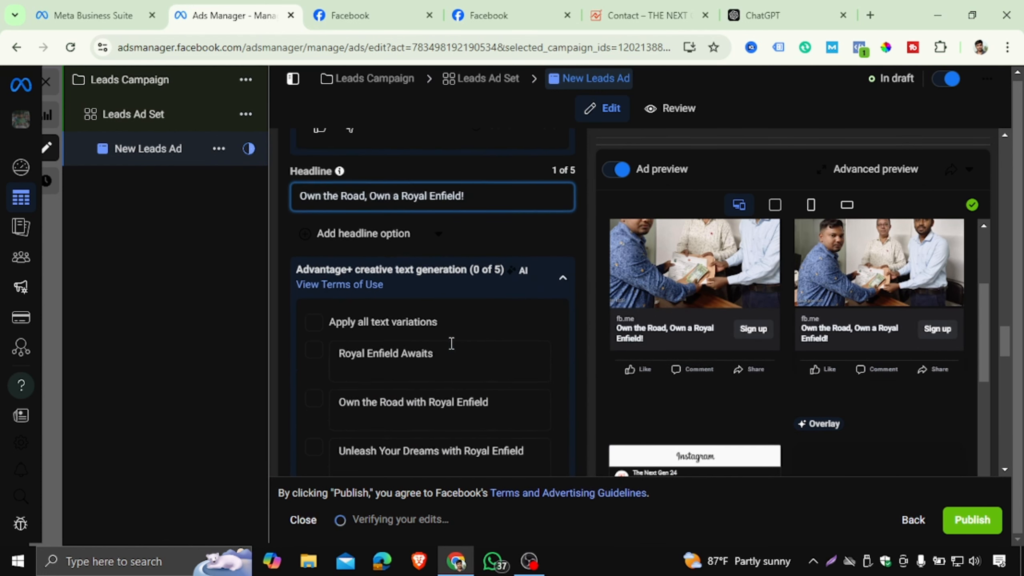
scroll(464, 333, down, 2)
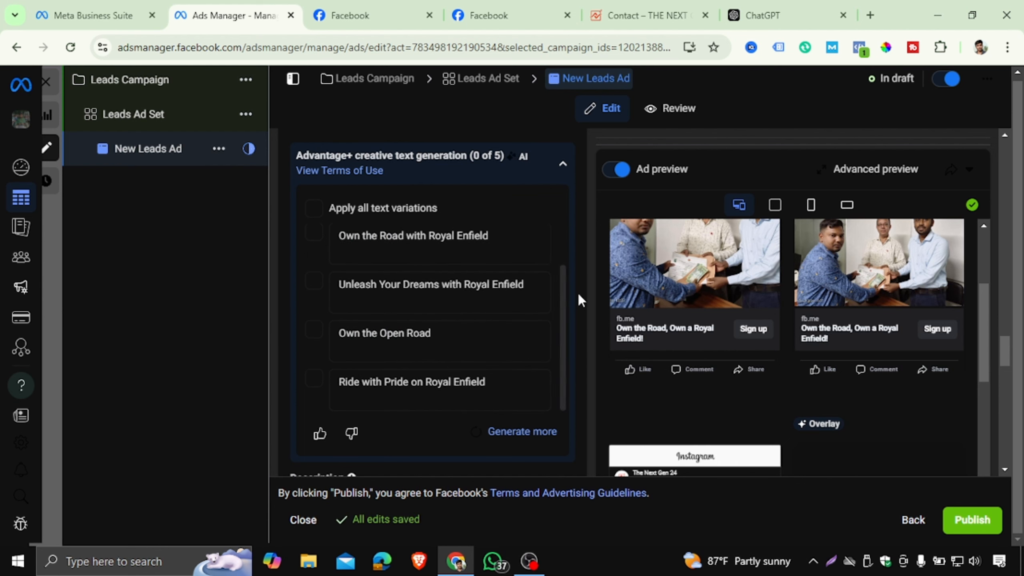
Examine the ad's call-to-action options with Sign up left selected, and check the Facebook Feed ad preview.
scroll(578, 300, up, 3)
scroll(577, 301, down, 5)
scroll(600, 368, down, 3)
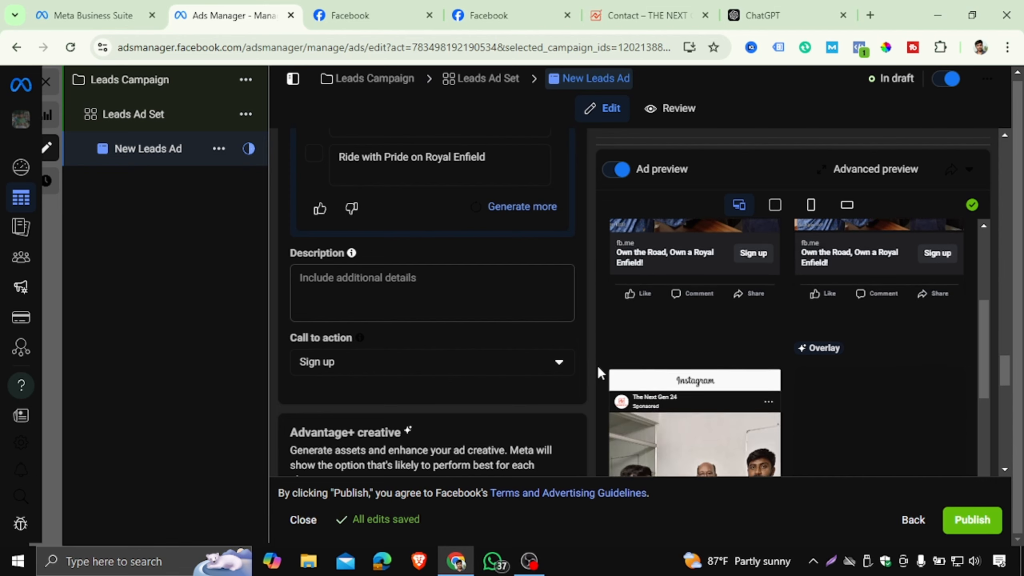
click(435, 365)
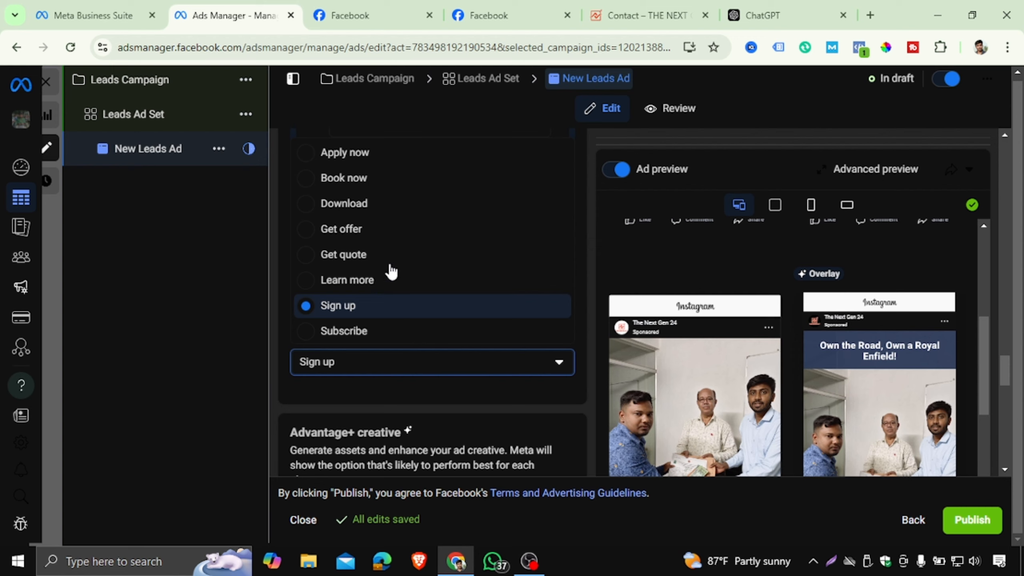
scroll(853, 283, up, 3)
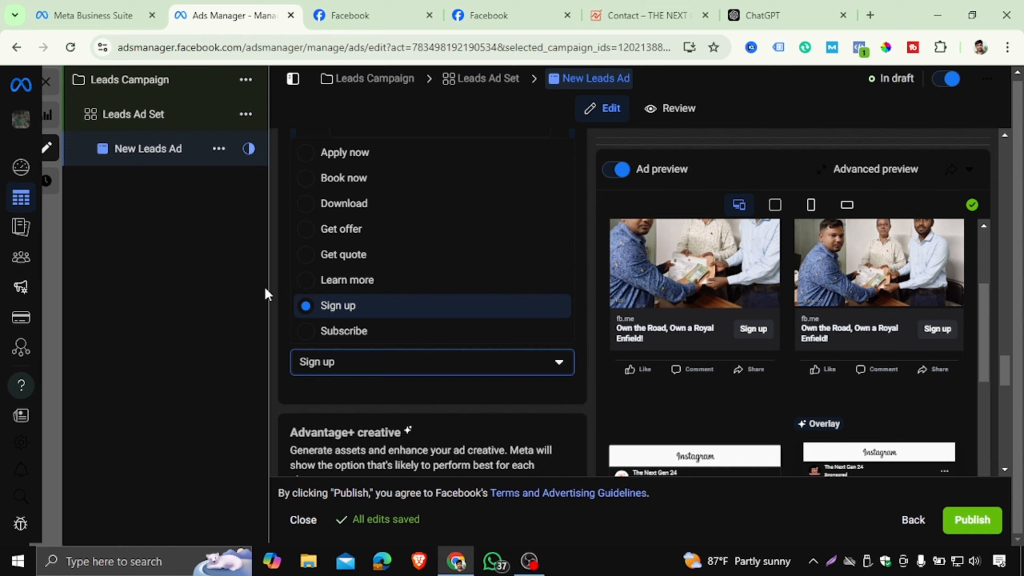
click(277, 292)
scroll(416, 353, down, 5)
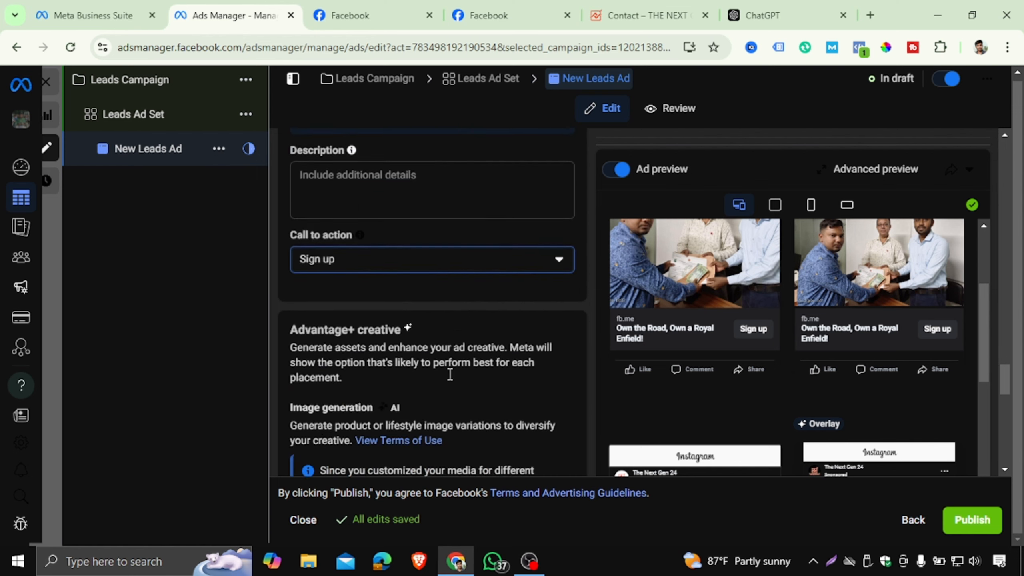
scroll(464, 370, up, 5)
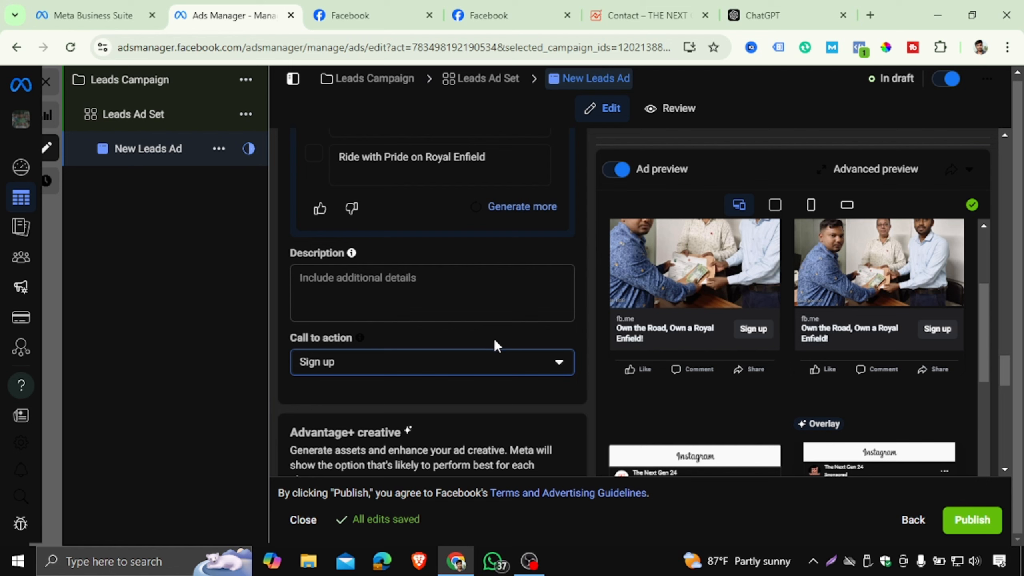
scroll(714, 275, up, 3)
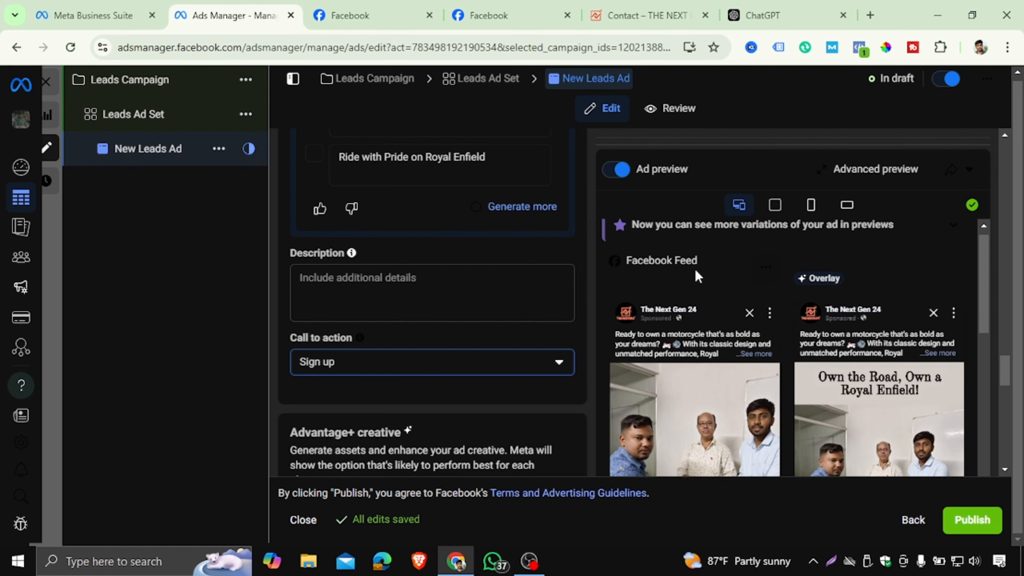
scroll(686, 291, down, 1)
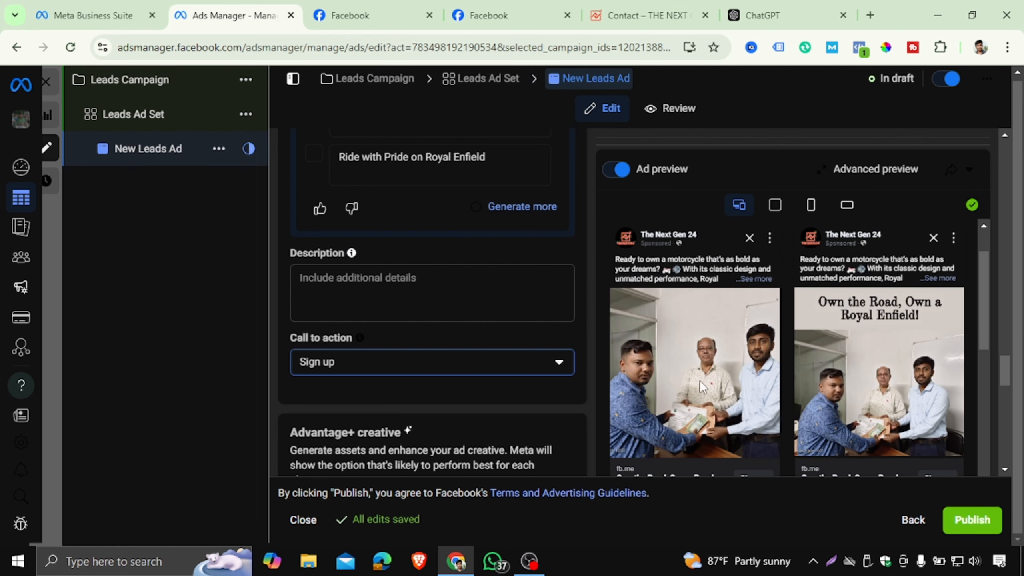
scroll(702, 375, down, 3)
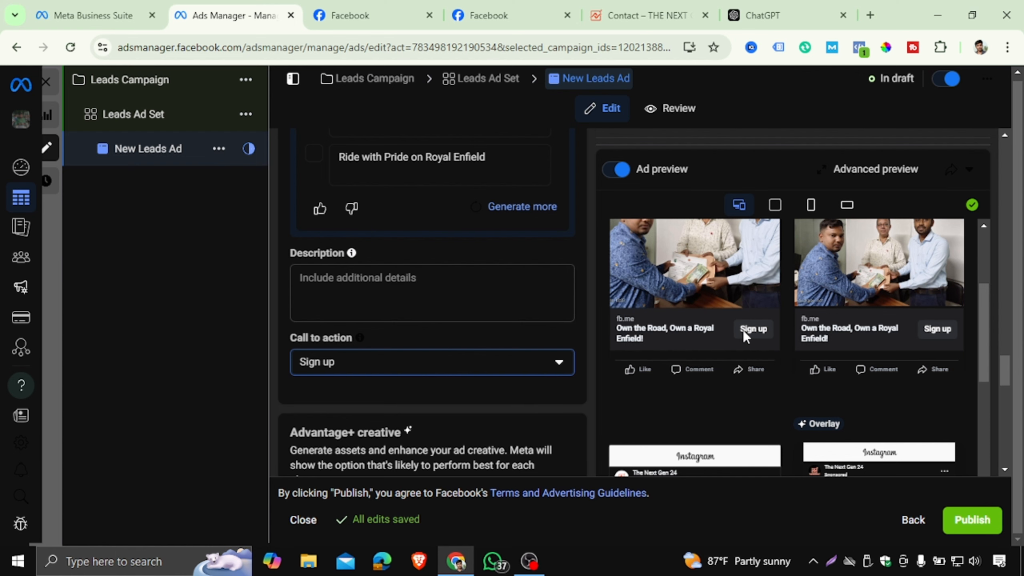
Start creating a new instant form in the ad's Destination section.
scroll(430, 347, down, 7)
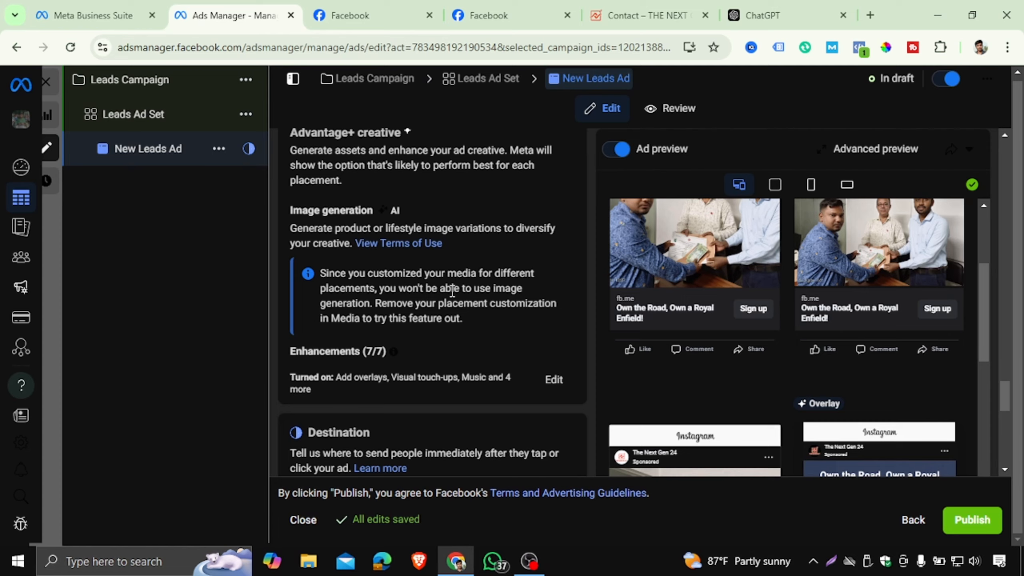
scroll(452, 291, down, 3)
drag(308, 282, 371, 282)
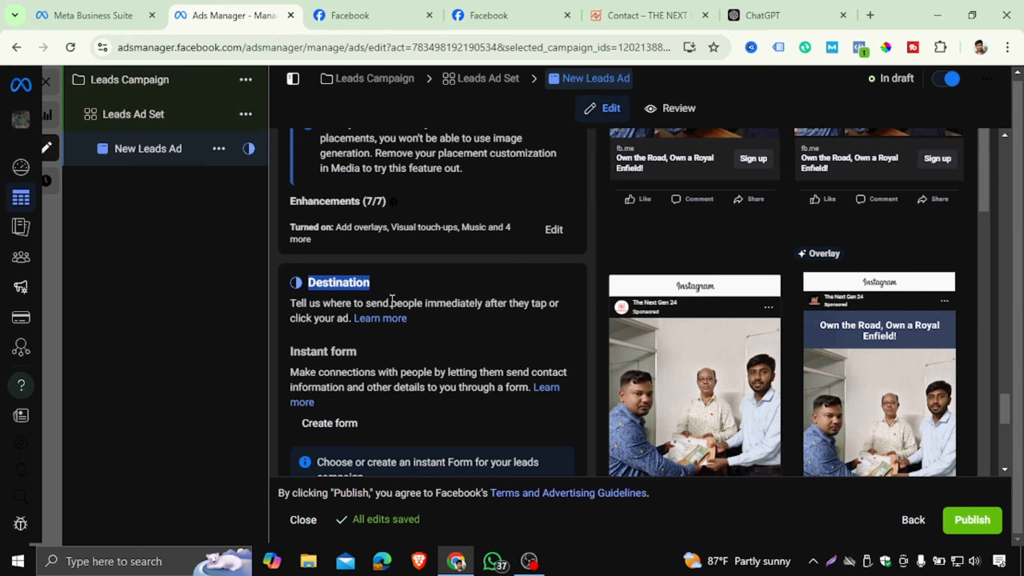
scroll(392, 300, down, 2)
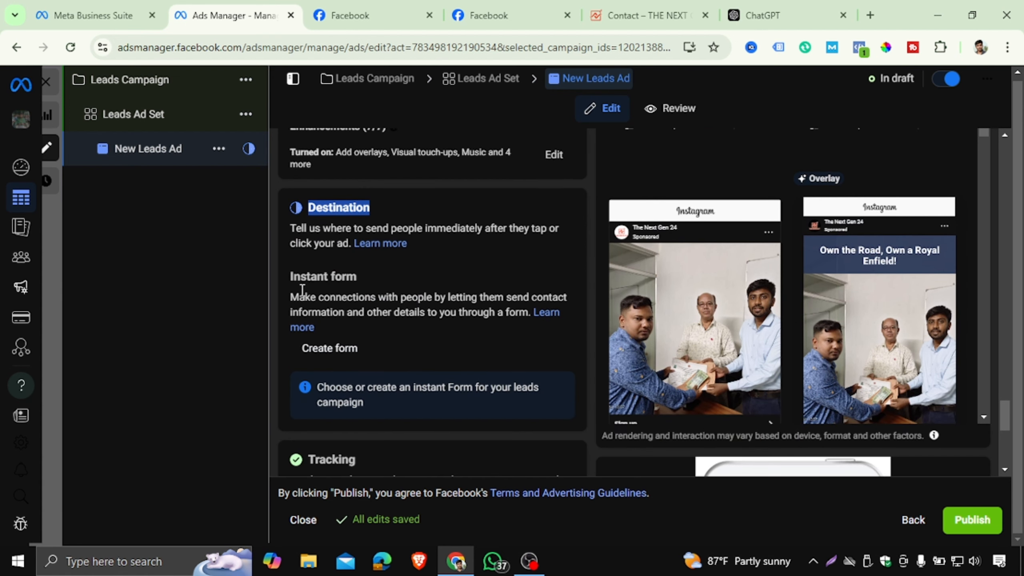
drag(292, 277, 361, 274)
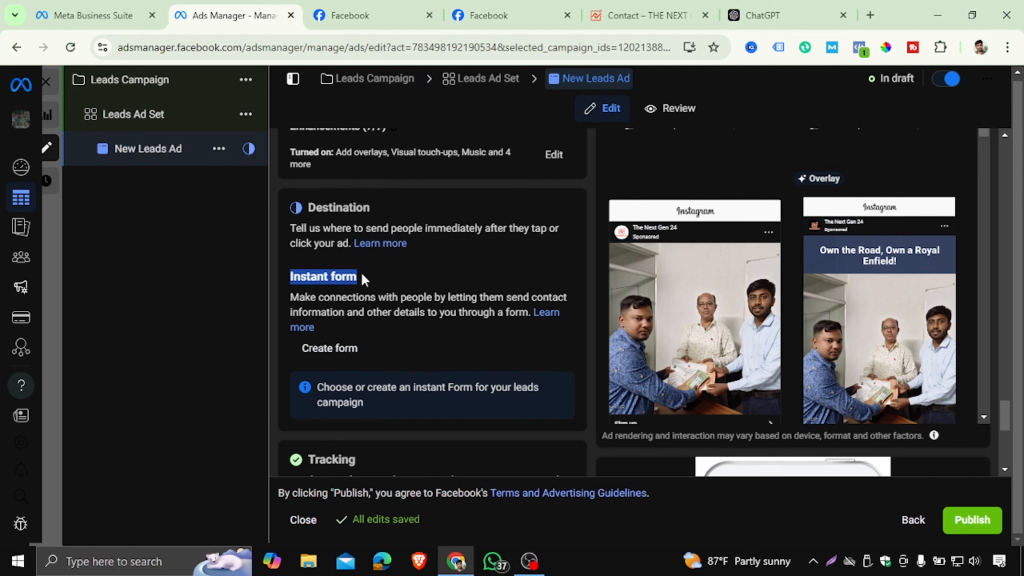
click(329, 348)
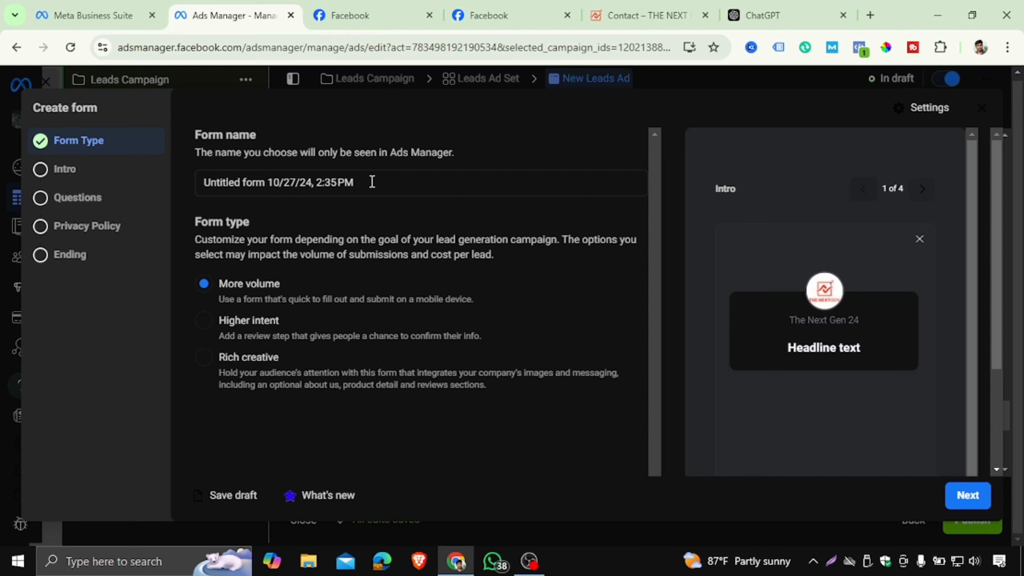
Name the instant form "Royel Enfield Lead Form".
drag(377, 182, 182, 189)
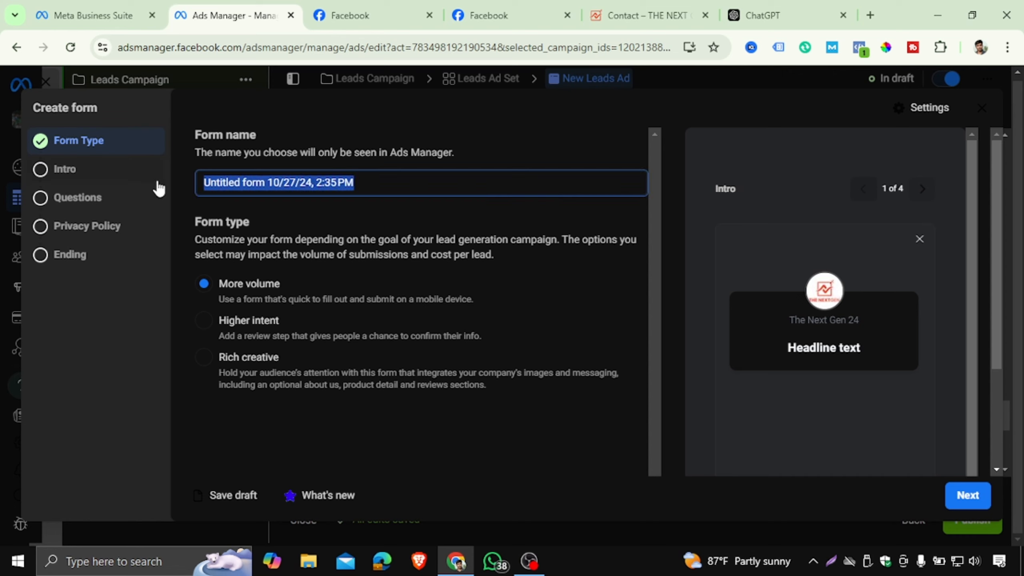
click(388, 182)
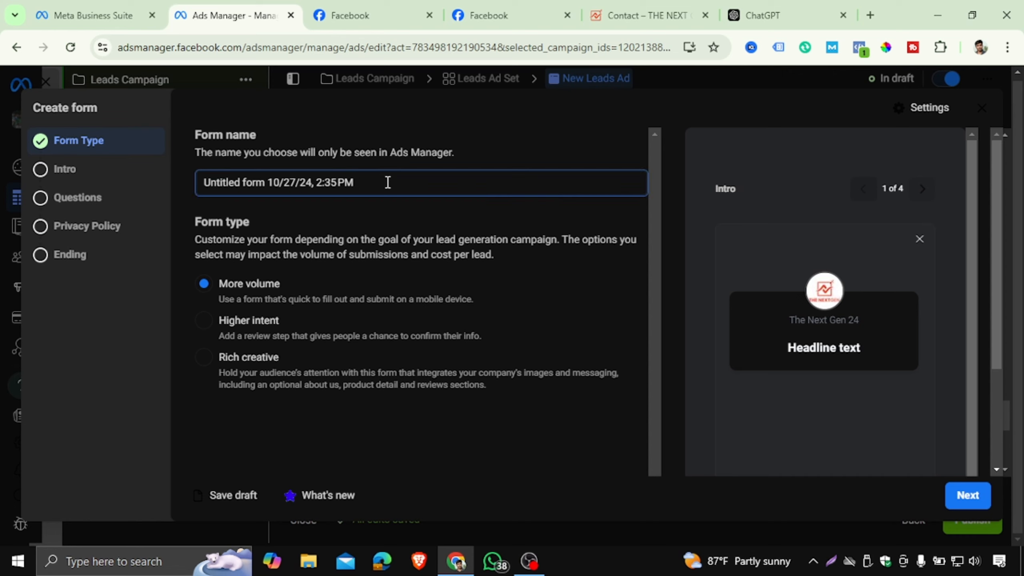
drag(354, 183, 204, 181)
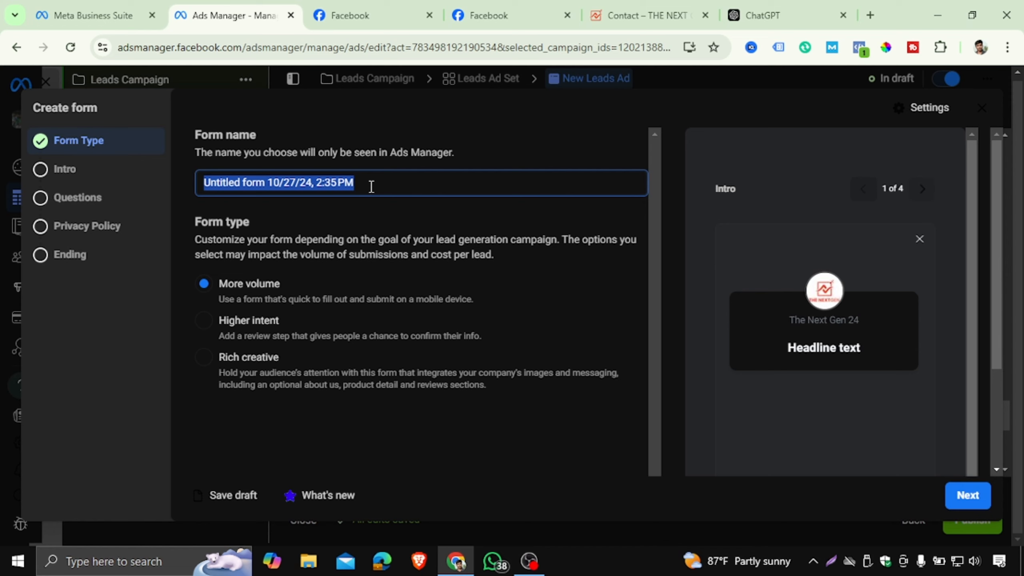
text(Royel \)
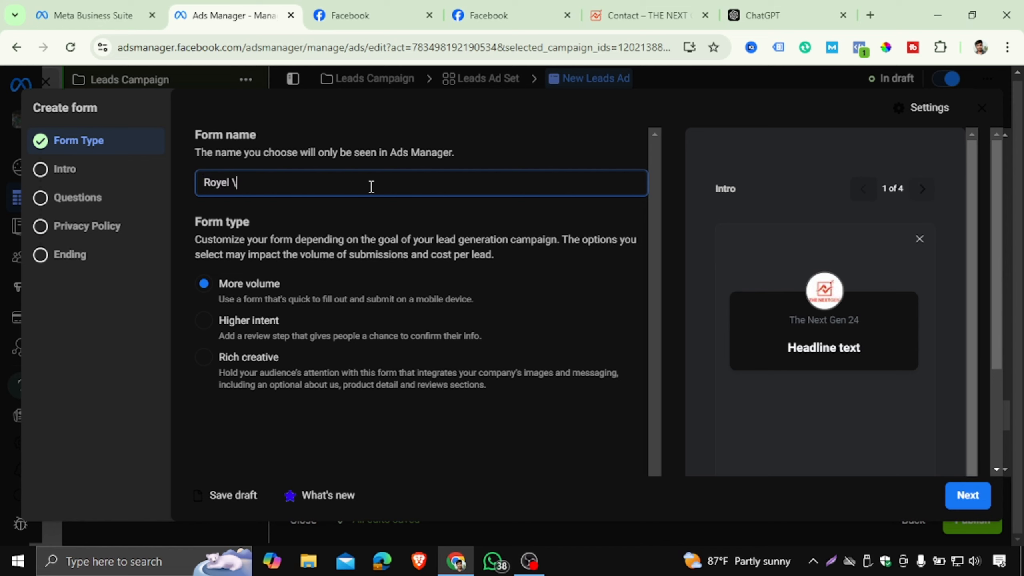
text(En)
key(BackSpace)
key(BackSpace)
key(BackSpace)
text(Enfield Lead Form)
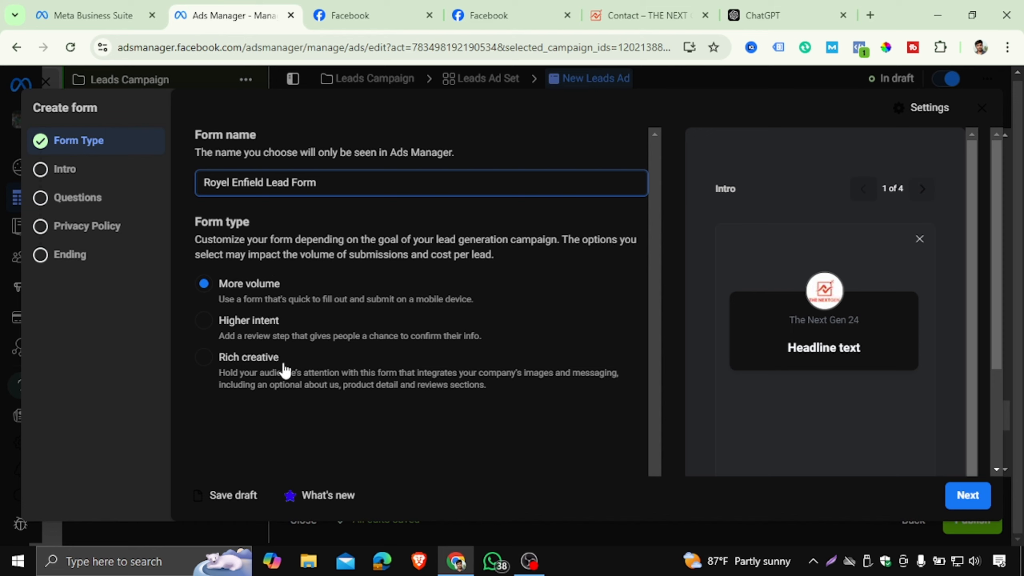
Open the form's intro greeting headline for editing, and send ChatGPT the prompt "lead generation form for facebook ads".
click(52, 177)
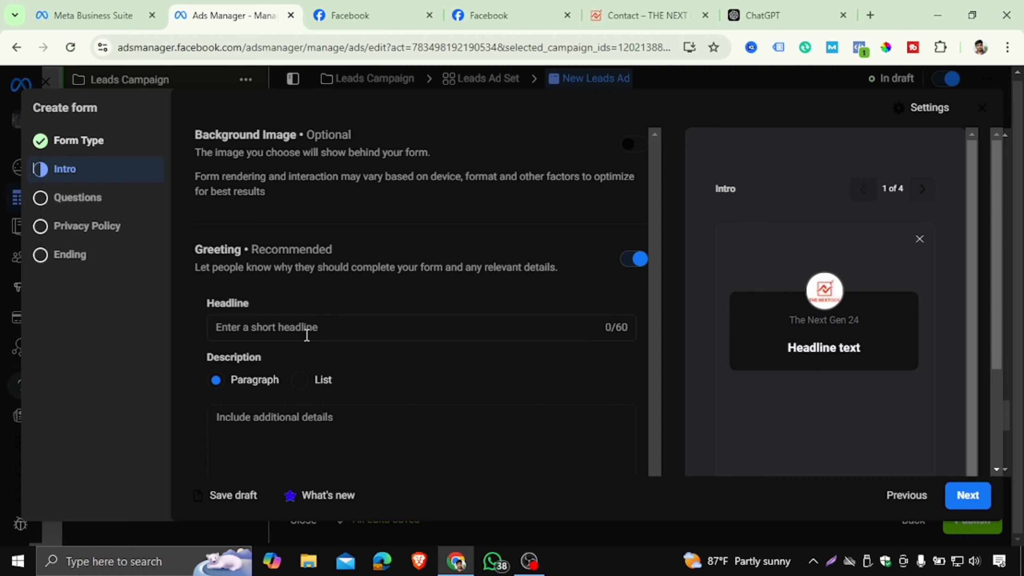
click(283, 327)
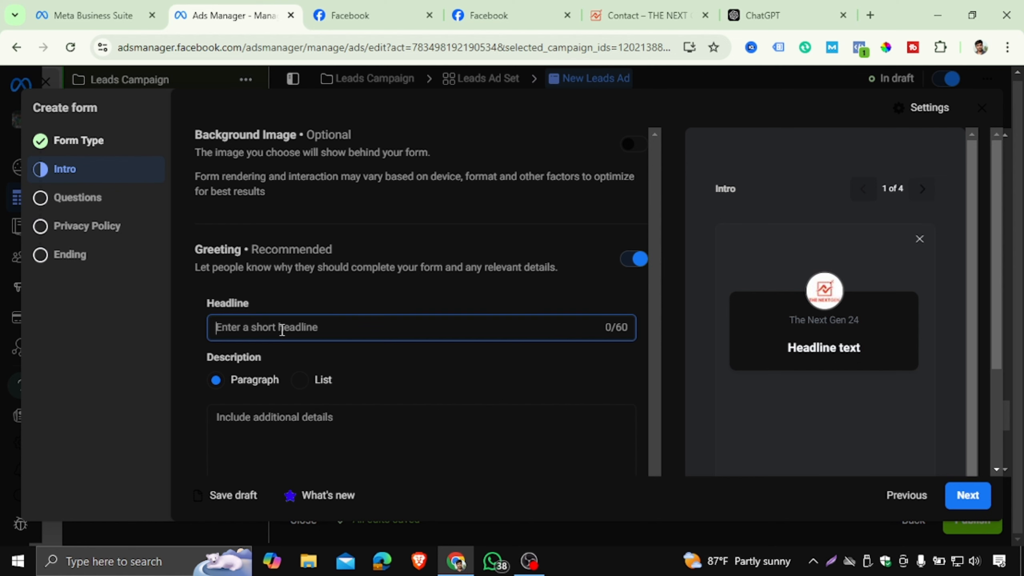
click(763, 15)
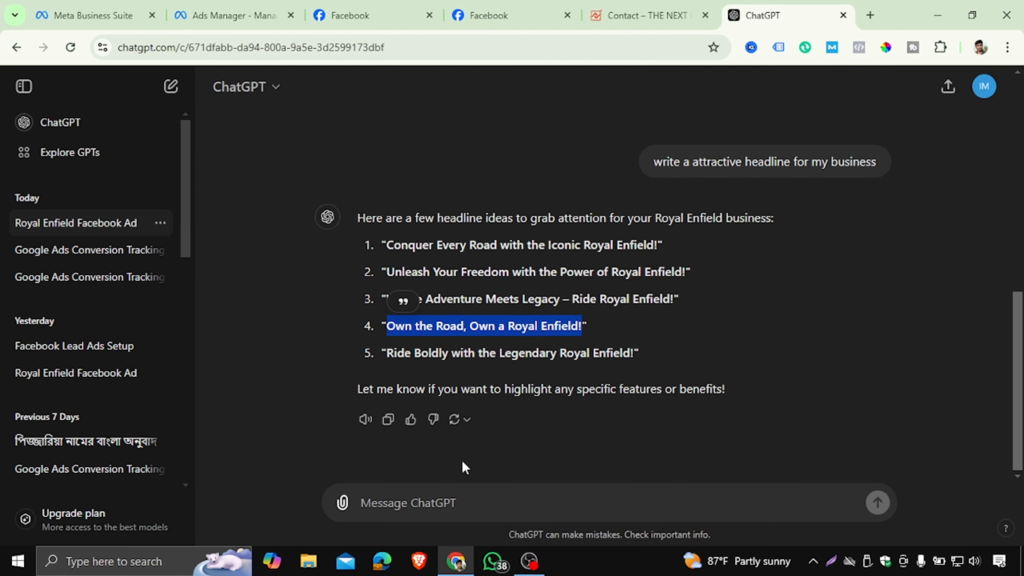
click(397, 502)
text(le)
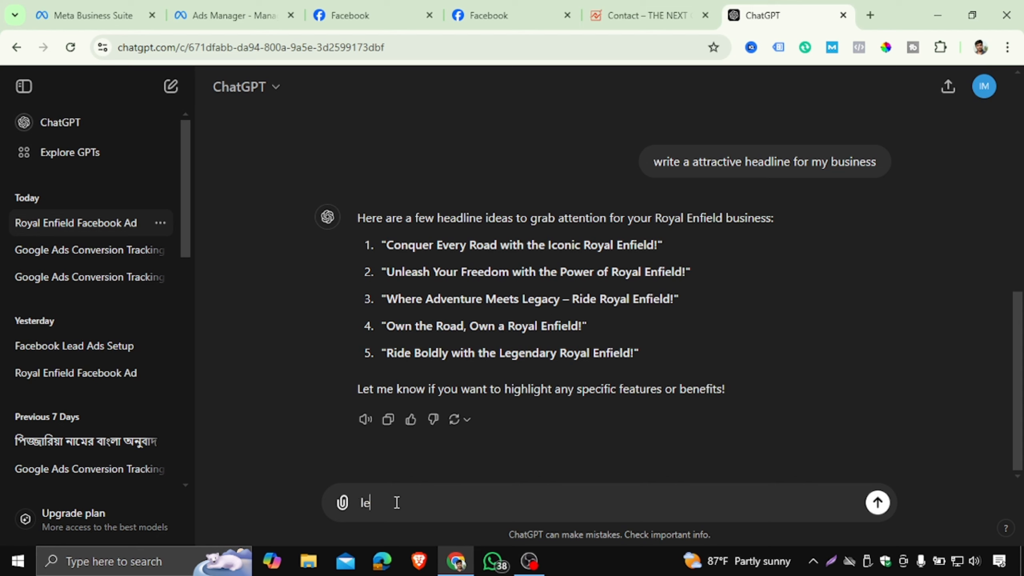
text(ad generation for)
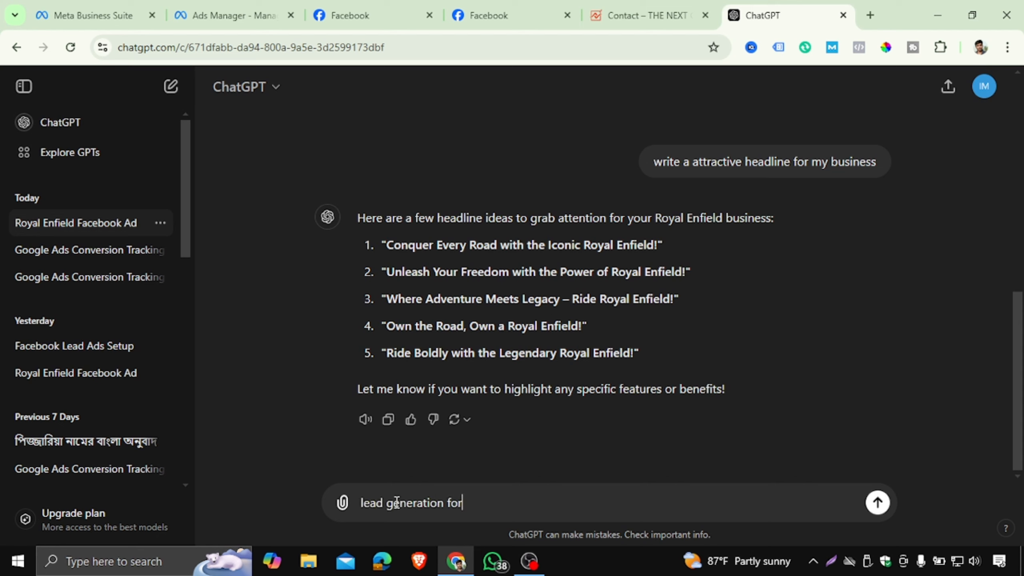
text(m for facebook ads)
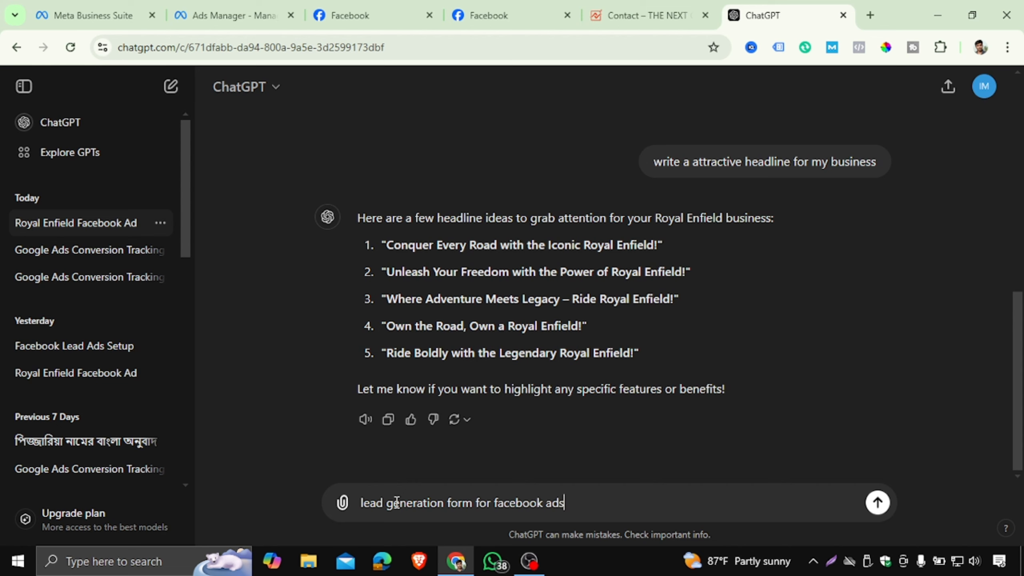
key(Return)
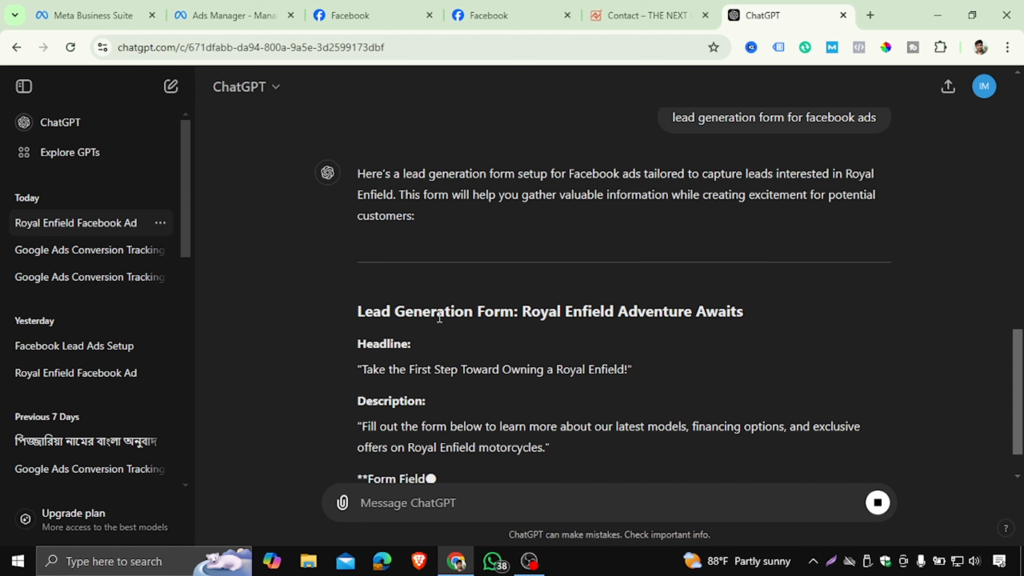
Copy "Take the First Step Toward Owning a Royal Enfield" from ChatGPT into the form's greeting headline in Ads Manager.
scroll(412, 364, down, 3)
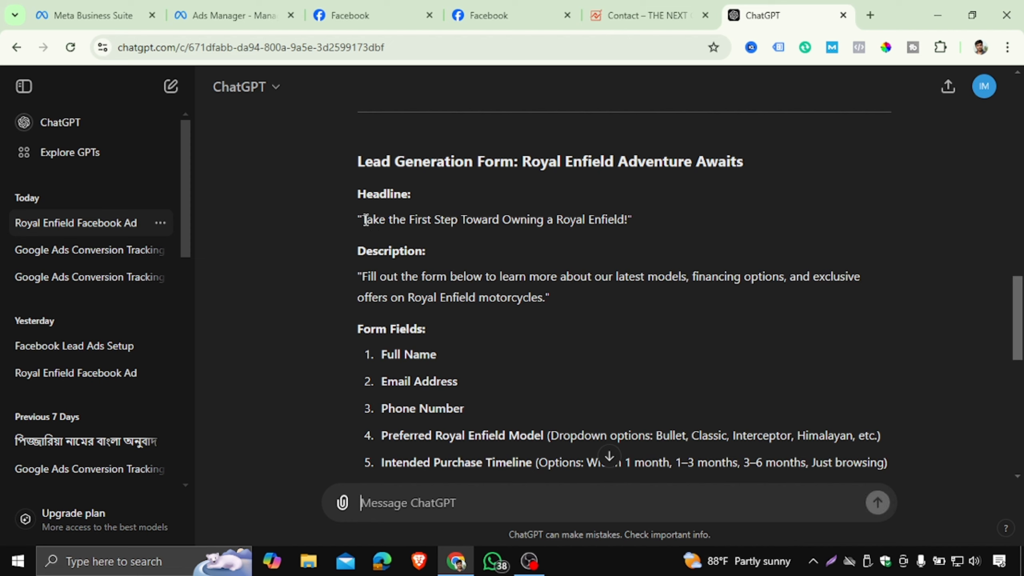
drag(362, 219, 626, 219)
key(ctrl+c)
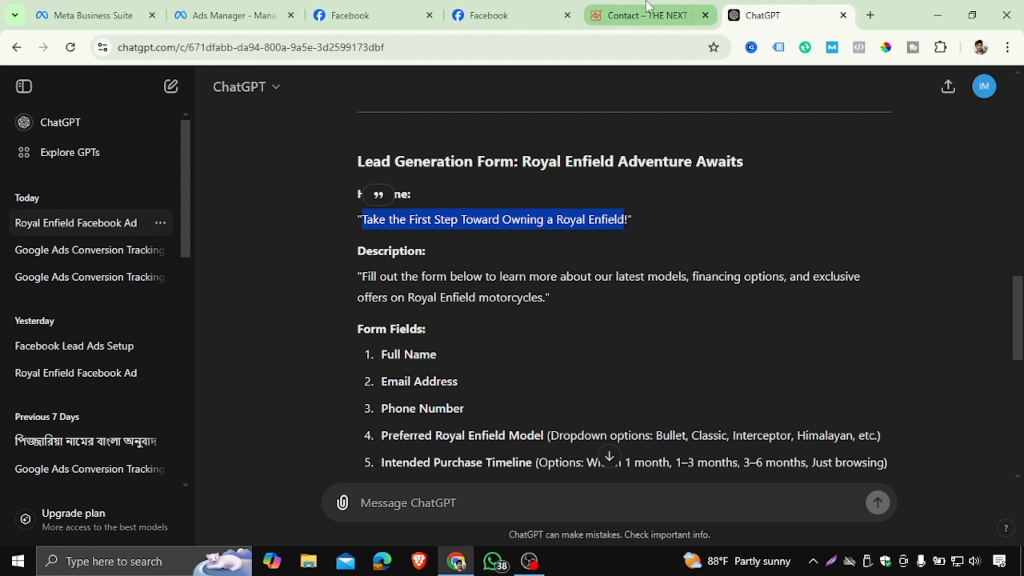
click(643, 12)
click(228, 15)
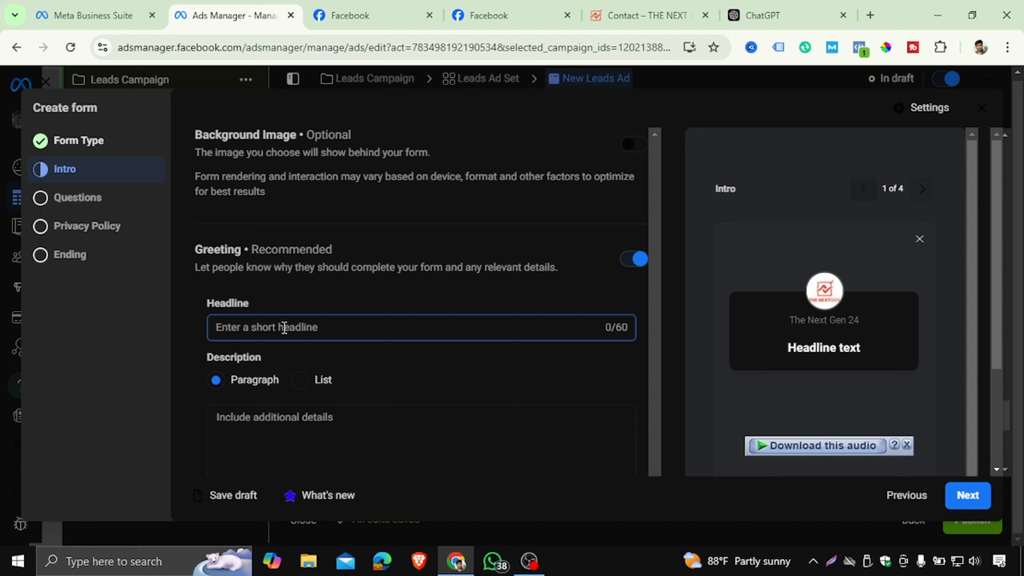
key(ctrl+v)
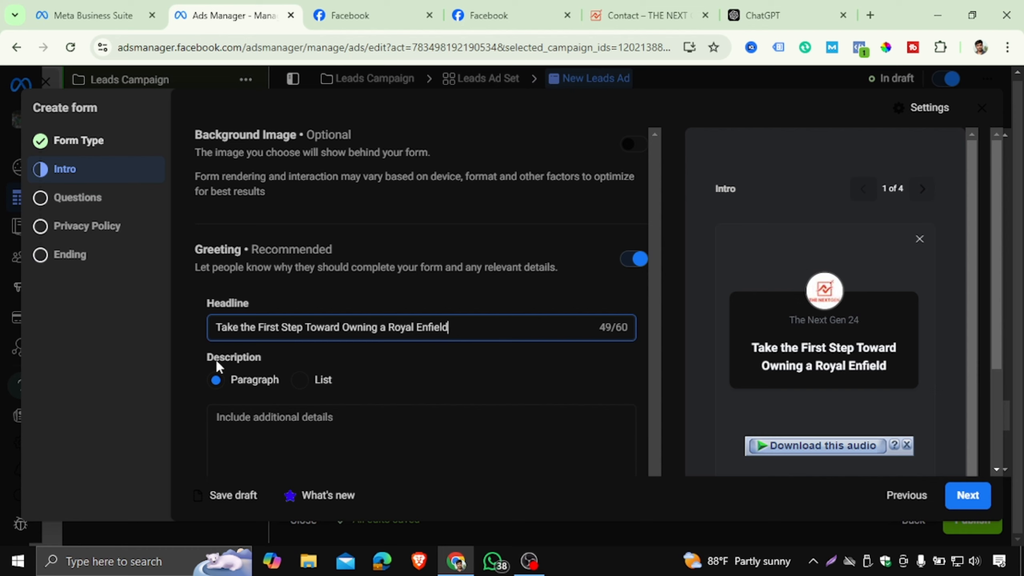
Try to continue past the form's intro with the greeting description left empty, and return to the intro.
click(251, 424)
scroll(330, 371, down, 3)
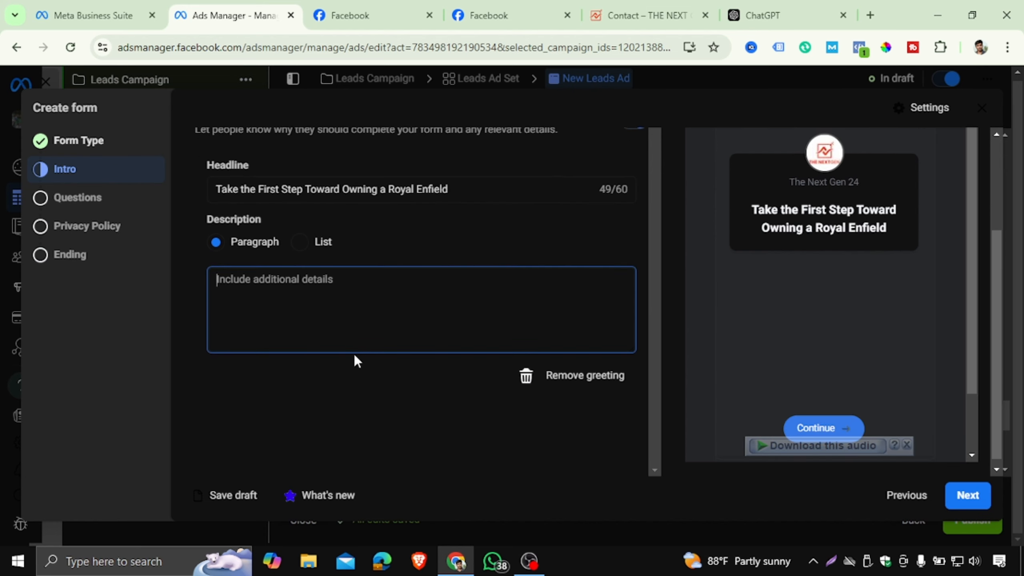
click(964, 495)
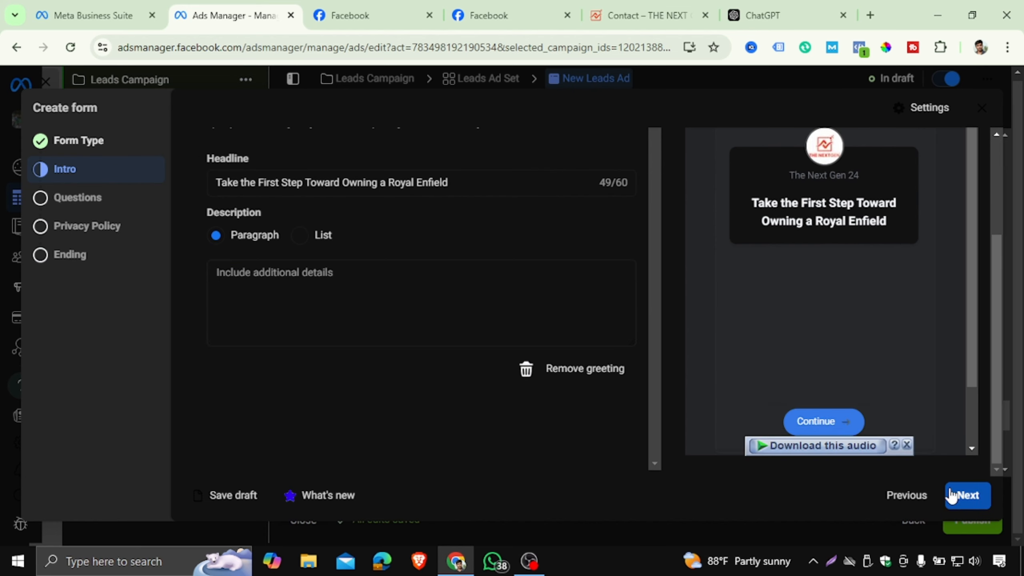
click(76, 169)
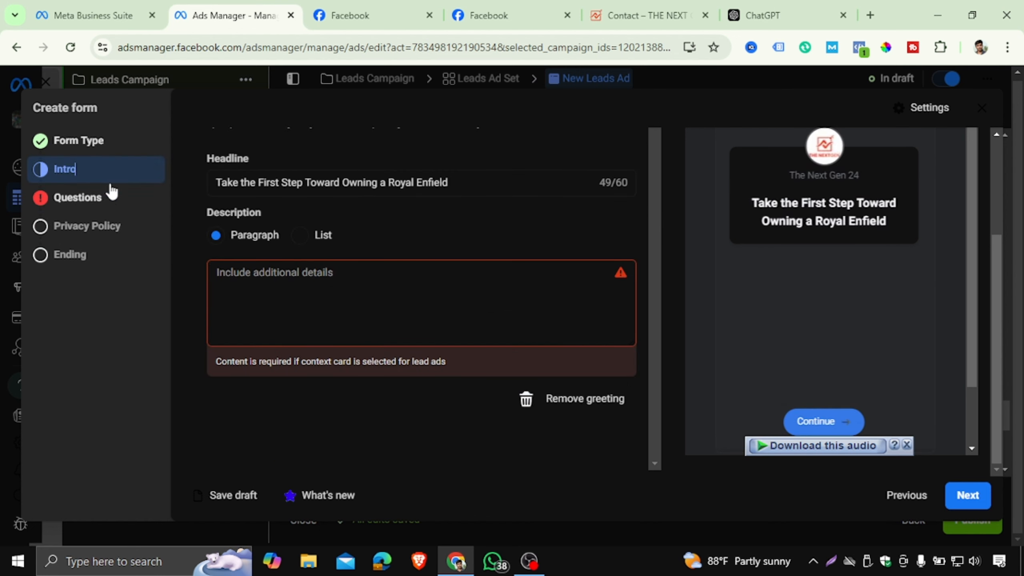
Copy "Fill out the form below to learn more about our latest models, financing options, and exclusive offers on Royal Enfield motorcycles" from ChatGPT into the greeting description.
click(282, 287)
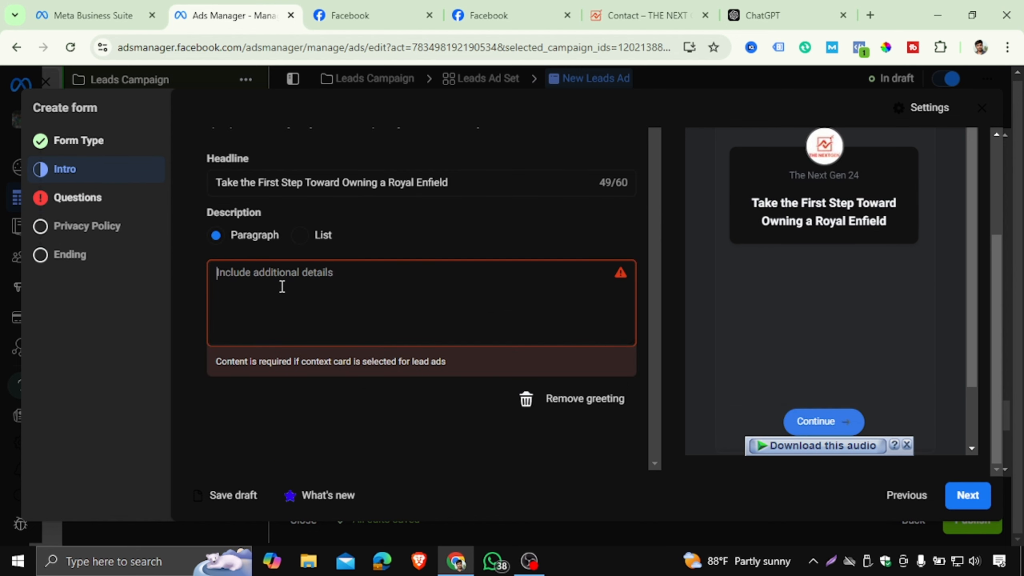
click(807, 14)
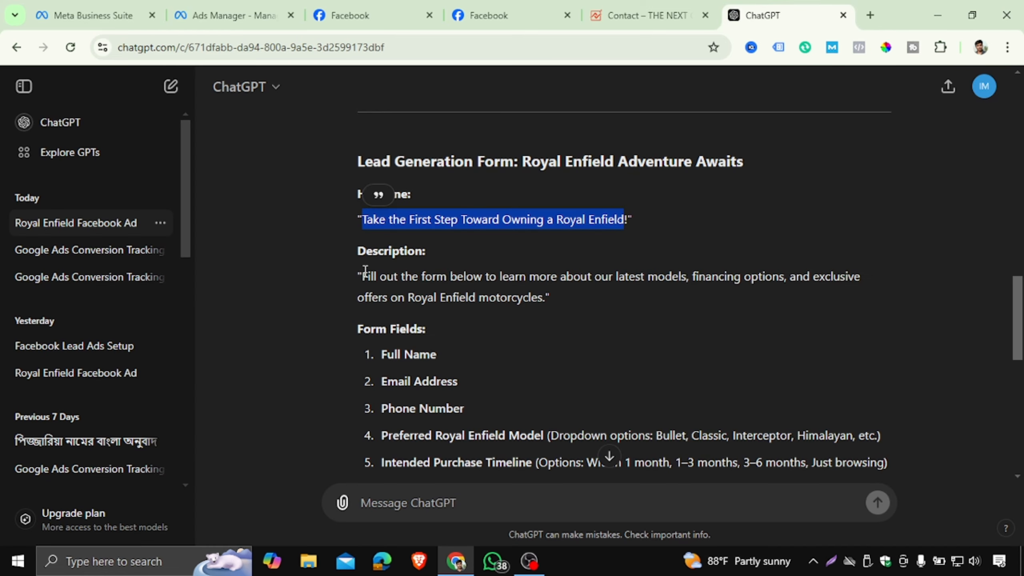
drag(364, 270, 544, 297)
right_click(535, 277)
click(579, 296)
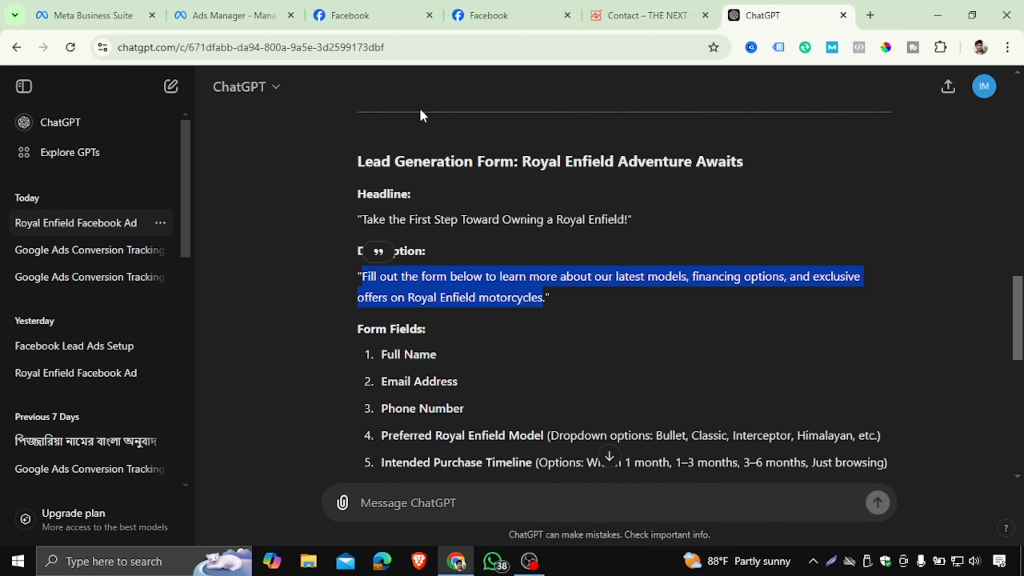
click(242, 13)
right_click(272, 279)
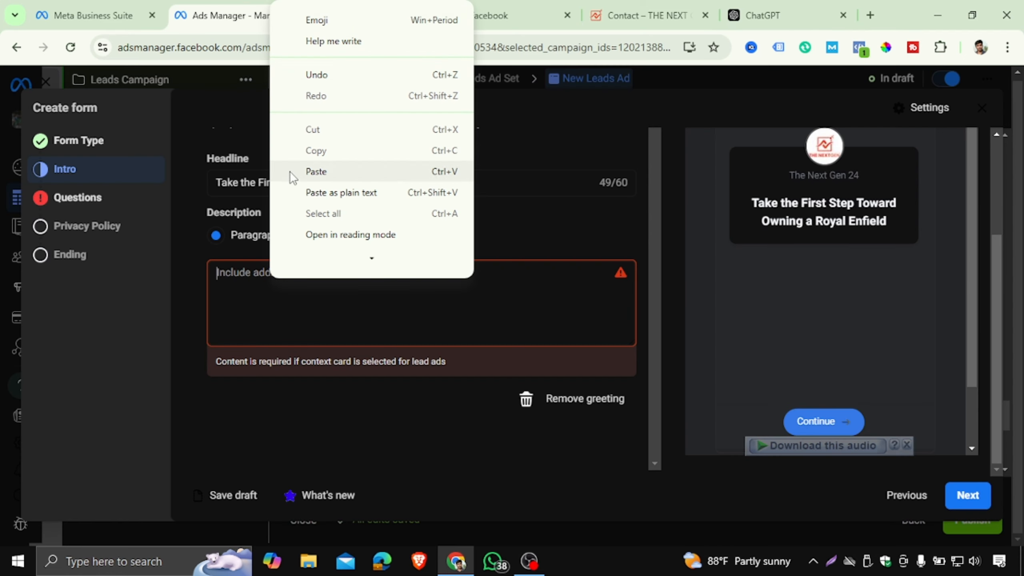
click(318, 172)
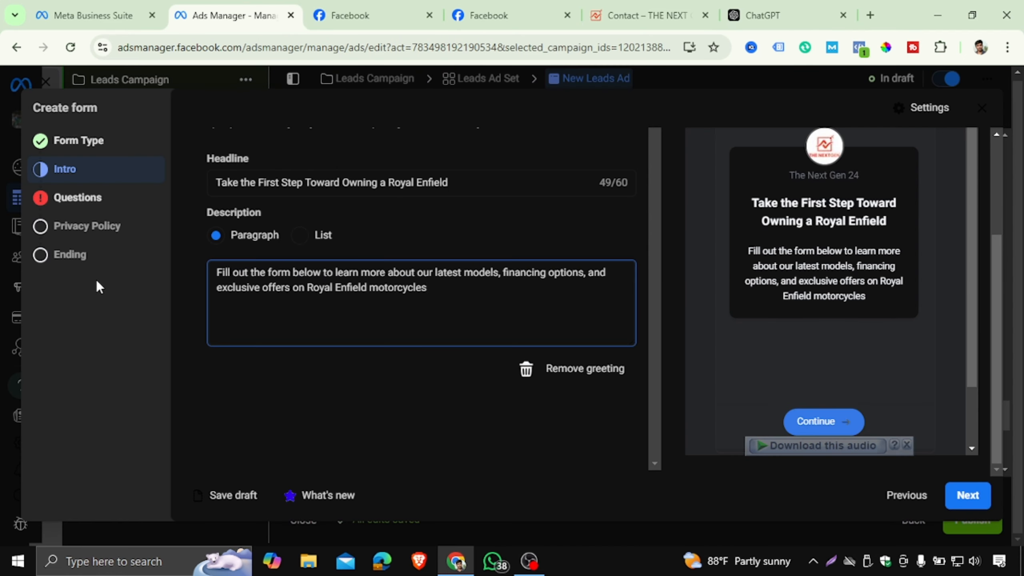
Review the greeting's headline and description in the preview of the form's intro.
click(82, 205)
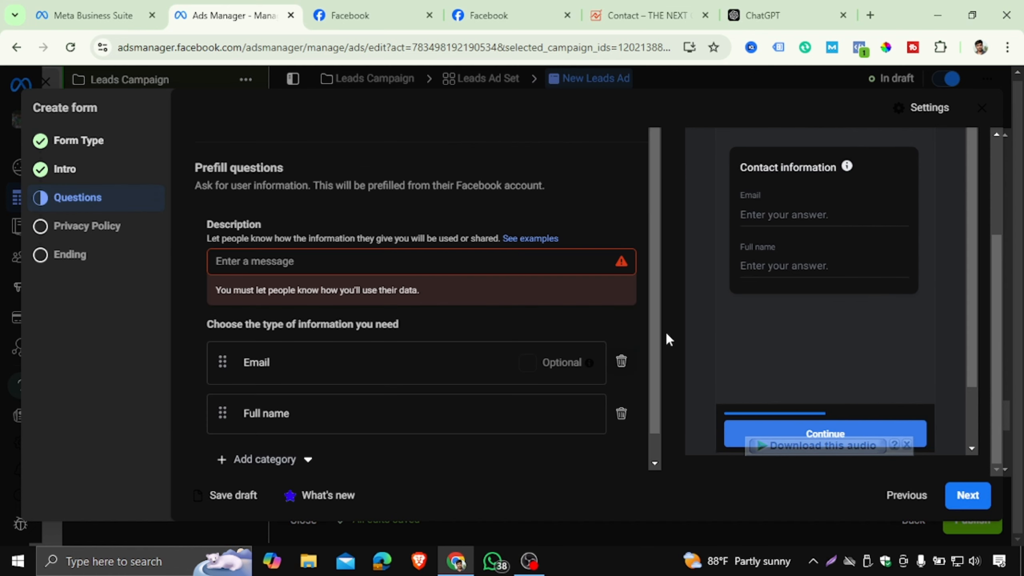
click(92, 173)
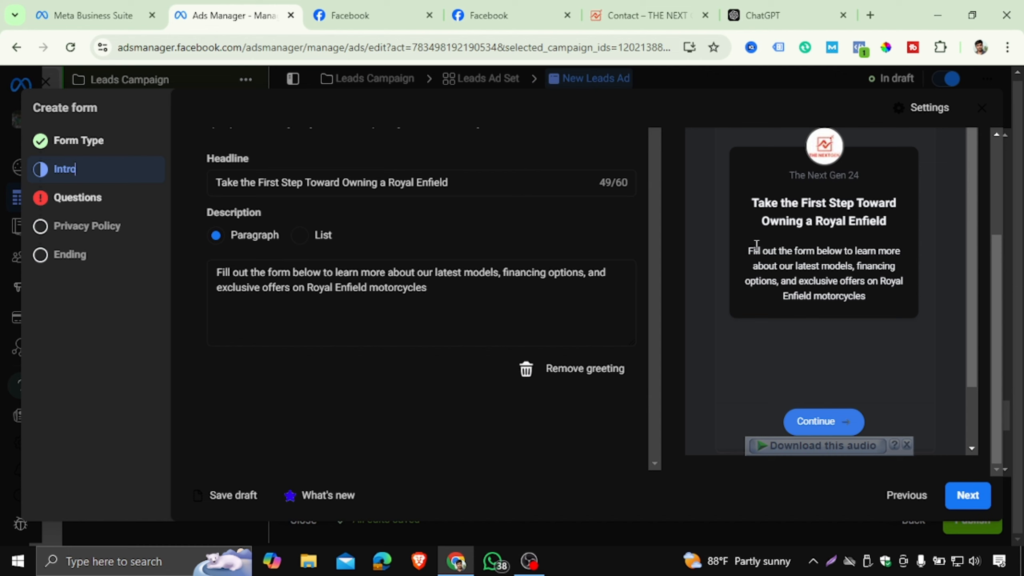
drag(756, 207, 898, 240)
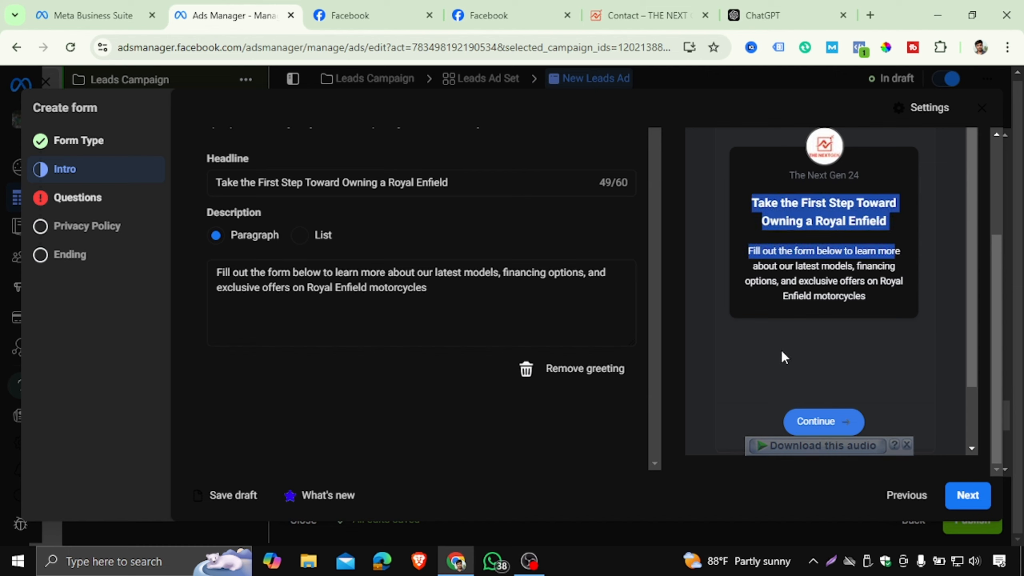
scroll(802, 347, down, 2)
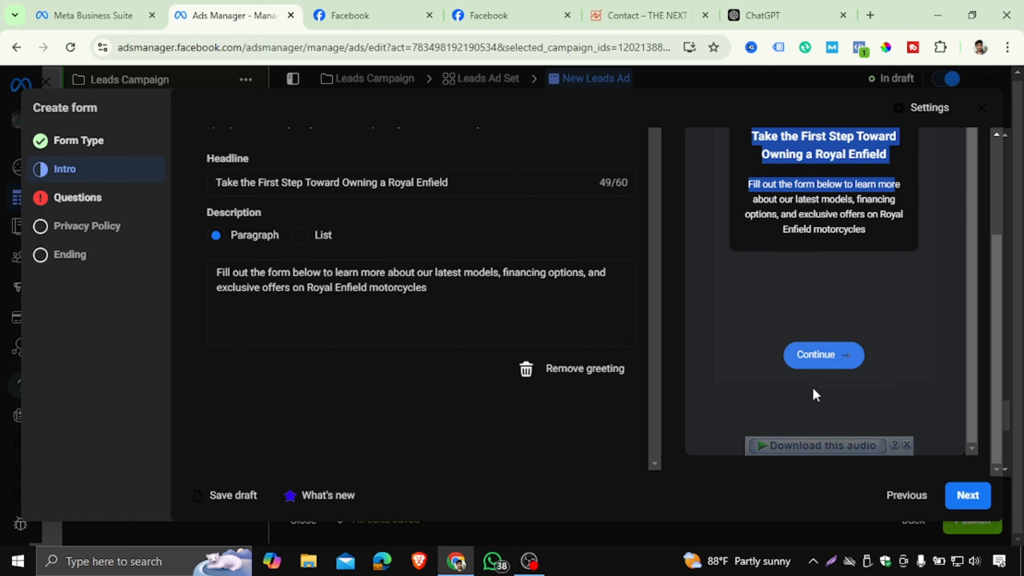
Open the form's Questions section and look over its custom and prefill question settings.
click(106, 201)
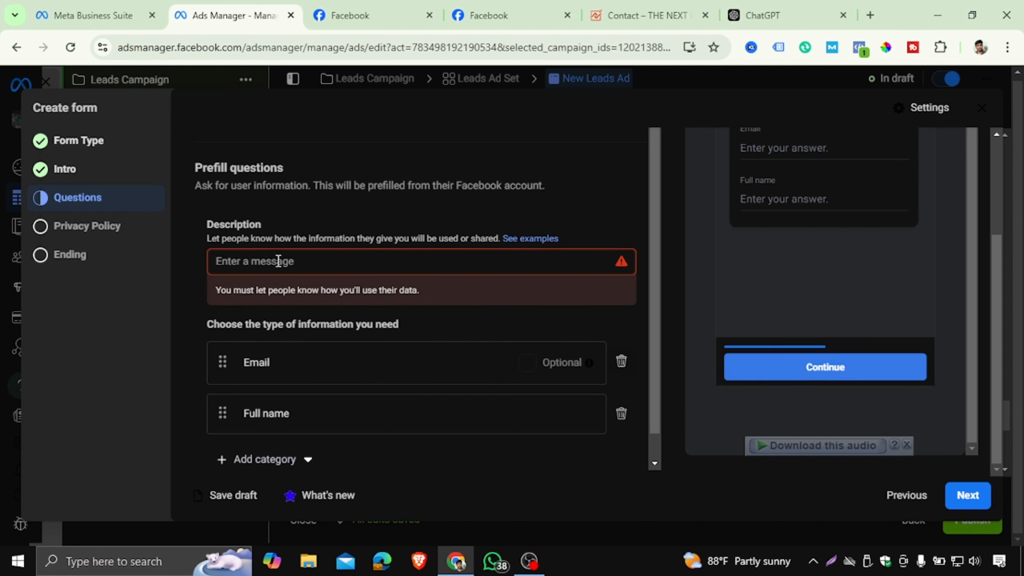
scroll(243, 228, up, 2)
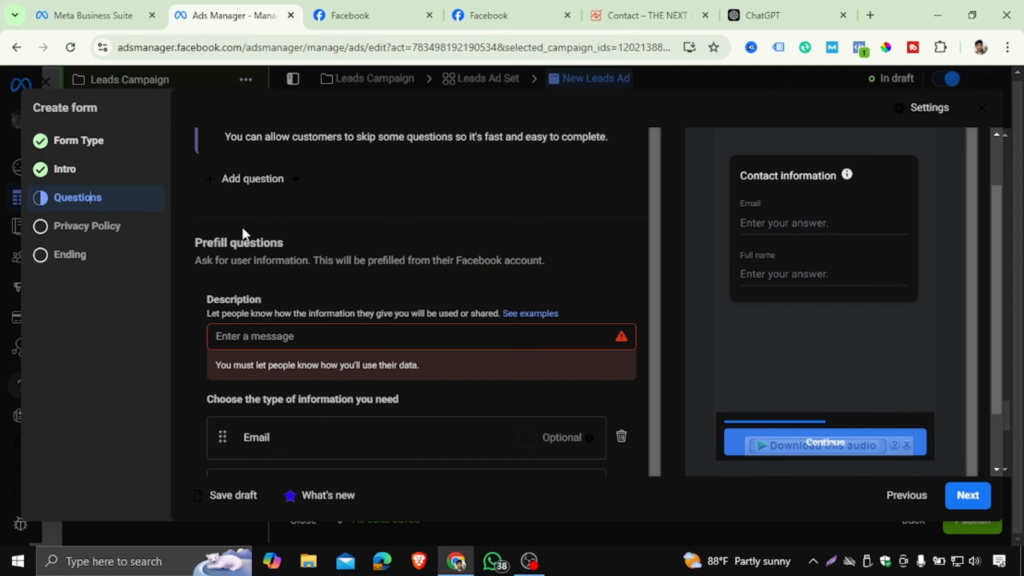
scroll(242, 228, up, 2)
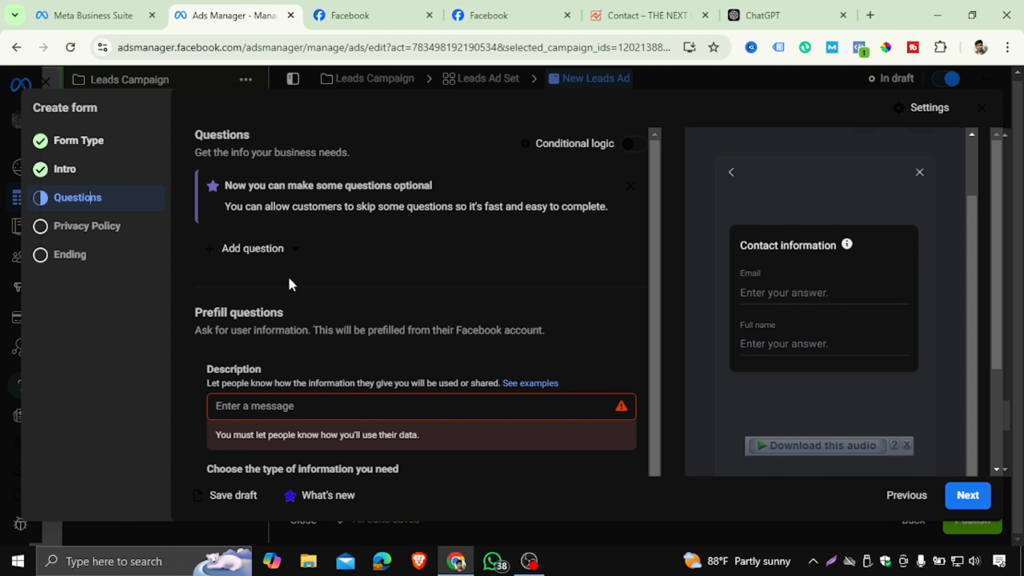
scroll(289, 279, down, 3)
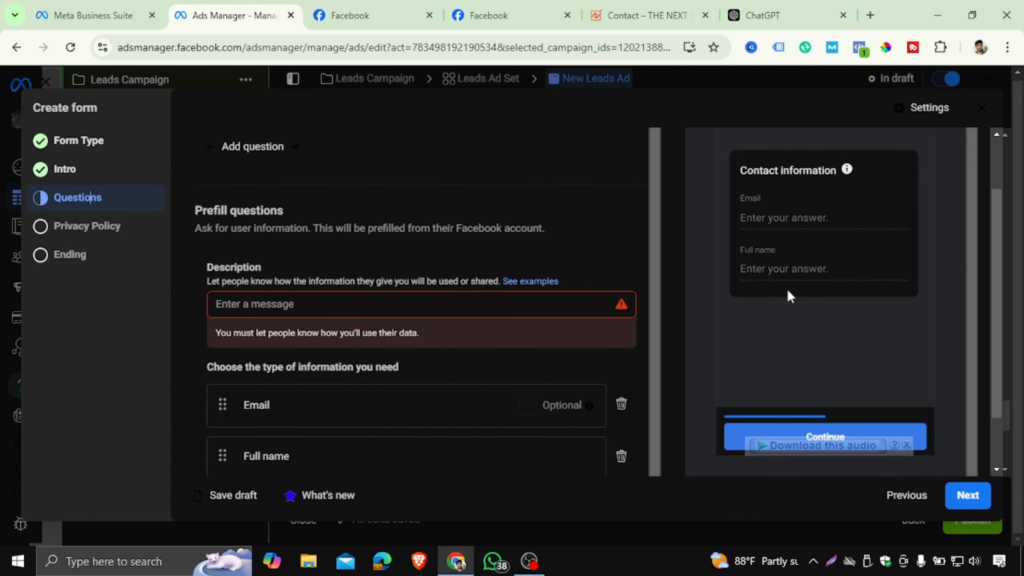
Copy "Fill out the form below to learn more about our latest models" from ChatGPT into the prefill questions' description in Ads Manager.
click(267, 304)
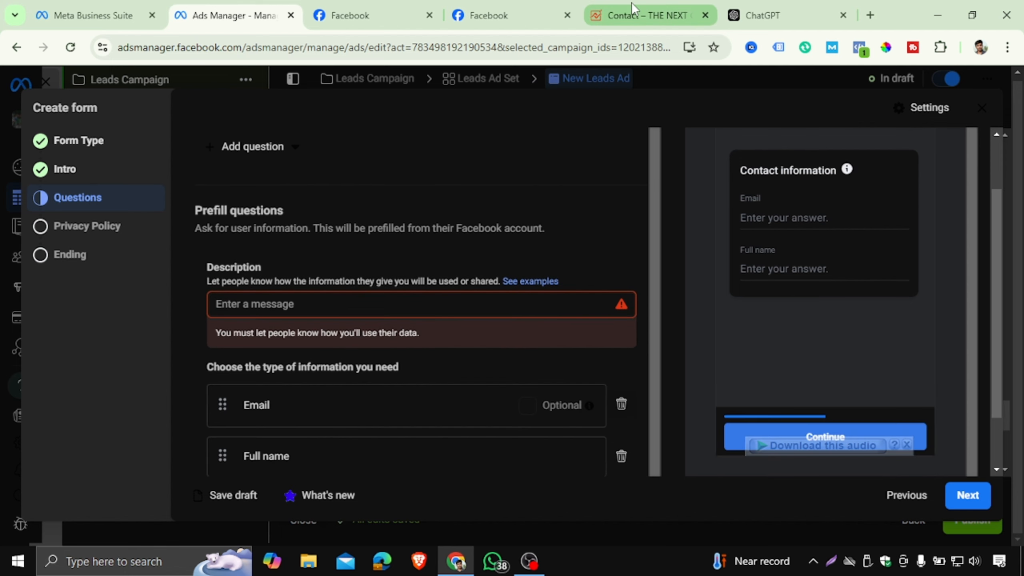
click(762, 15)
scroll(515, 351, down, 2)
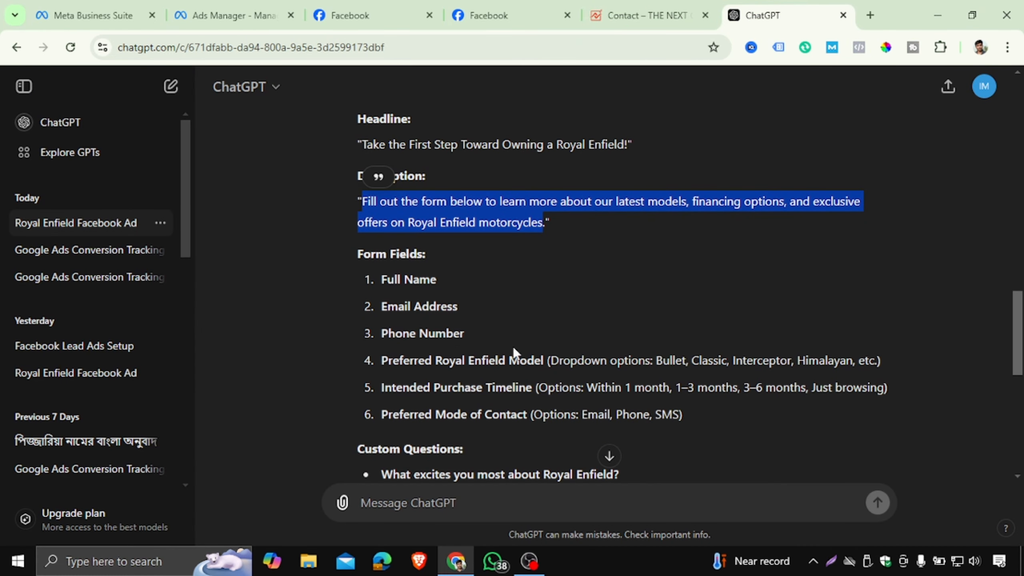
scroll(431, 355, down, 5)
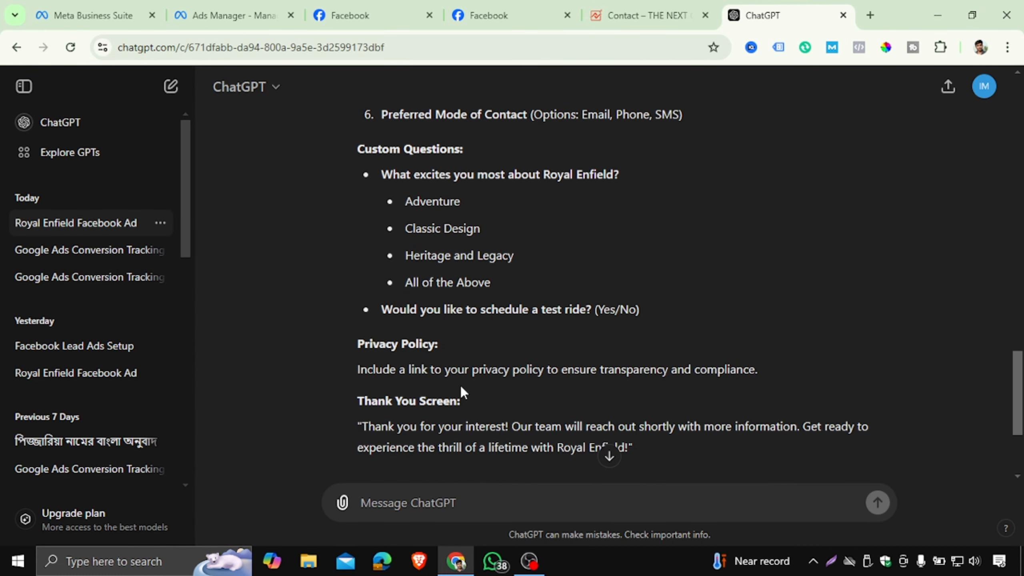
scroll(443, 385, up, 7)
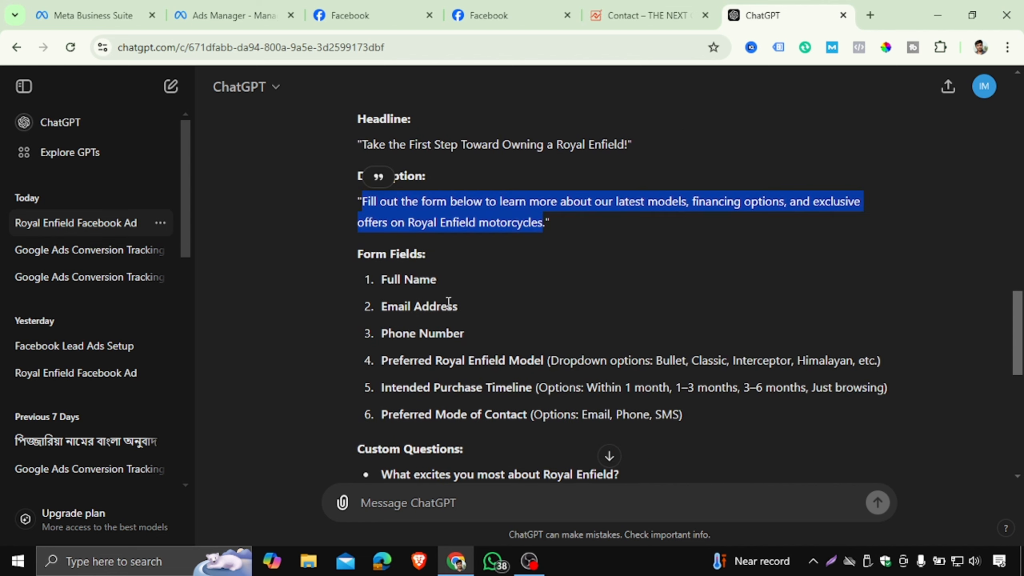
click(449, 306)
drag(363, 198, 687, 199)
right_click(678, 200)
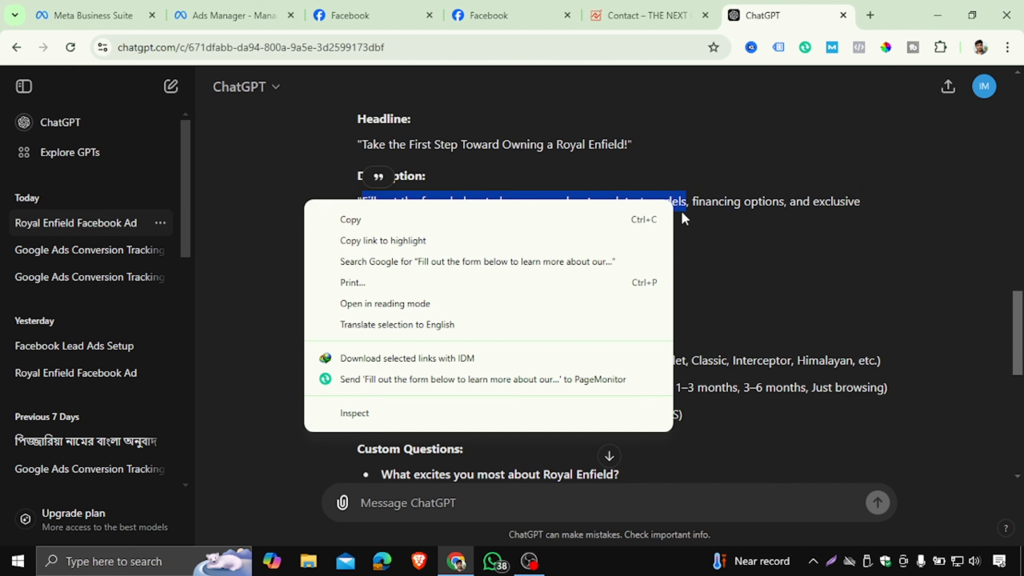
click(366, 222)
click(244, 16)
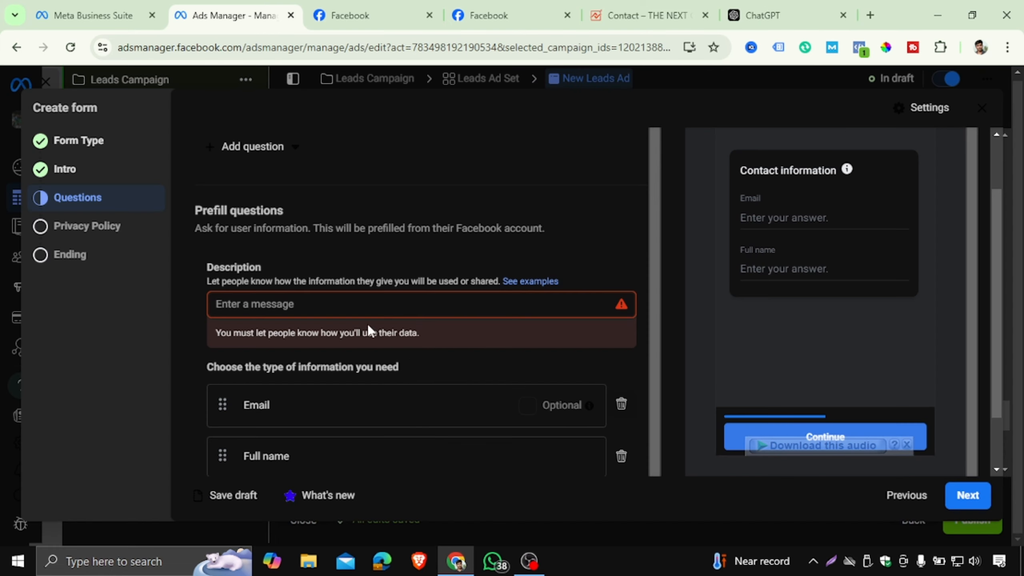
right_click(320, 308)
click(370, 141)
scroll(290, 341, down, 1)
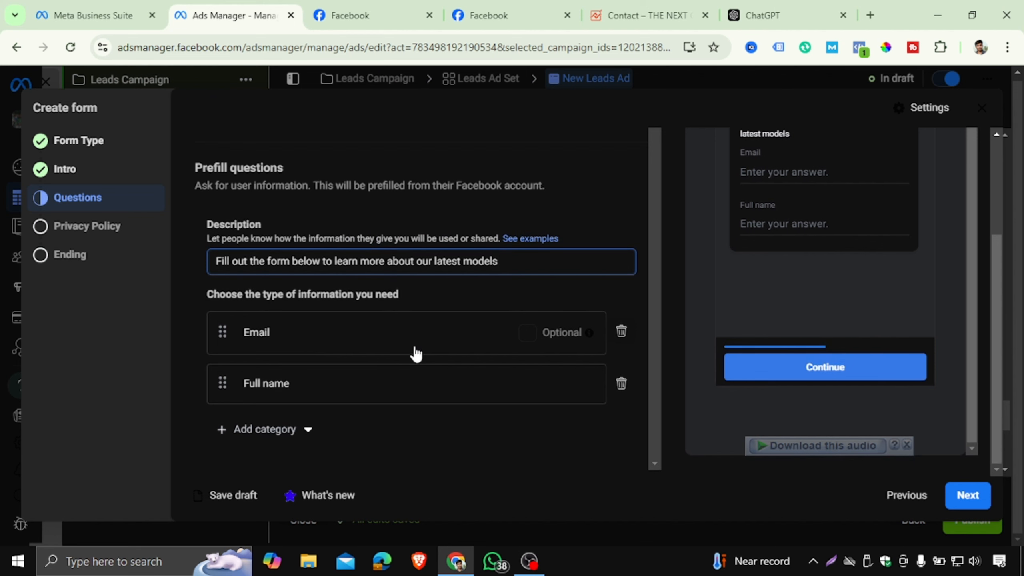
Switch to ChatGPT and review its suggested form fields and custom questions for the lead form.
click(747, 15)
scroll(390, 288, down, 2)
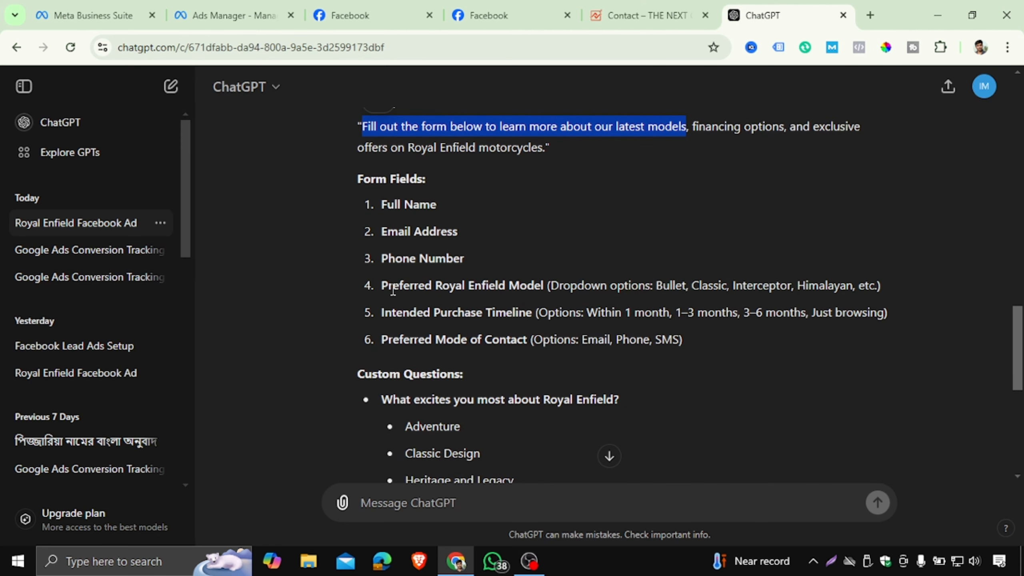
click(384, 209)
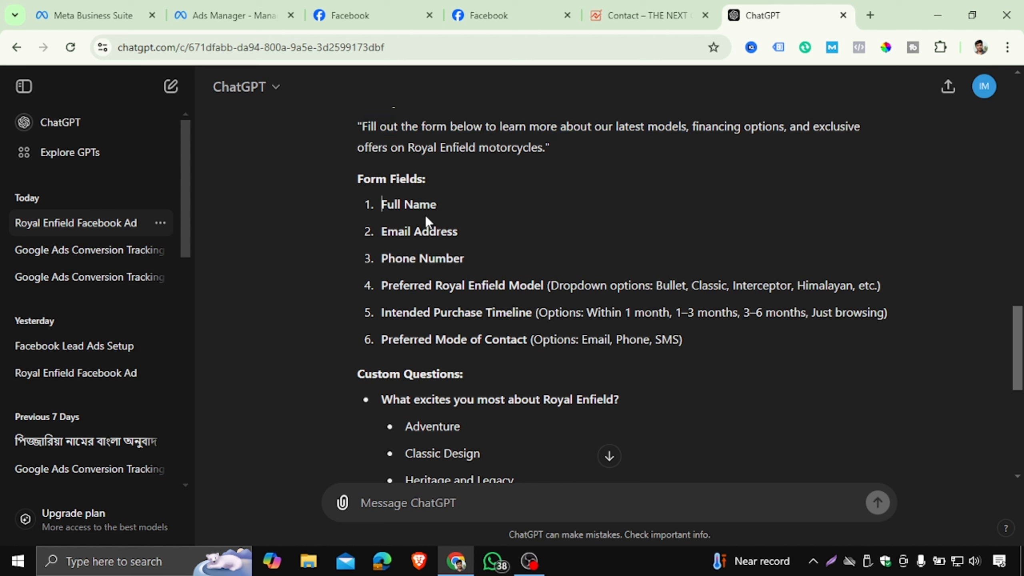
drag(381, 231, 453, 233)
drag(381, 258, 464, 260)
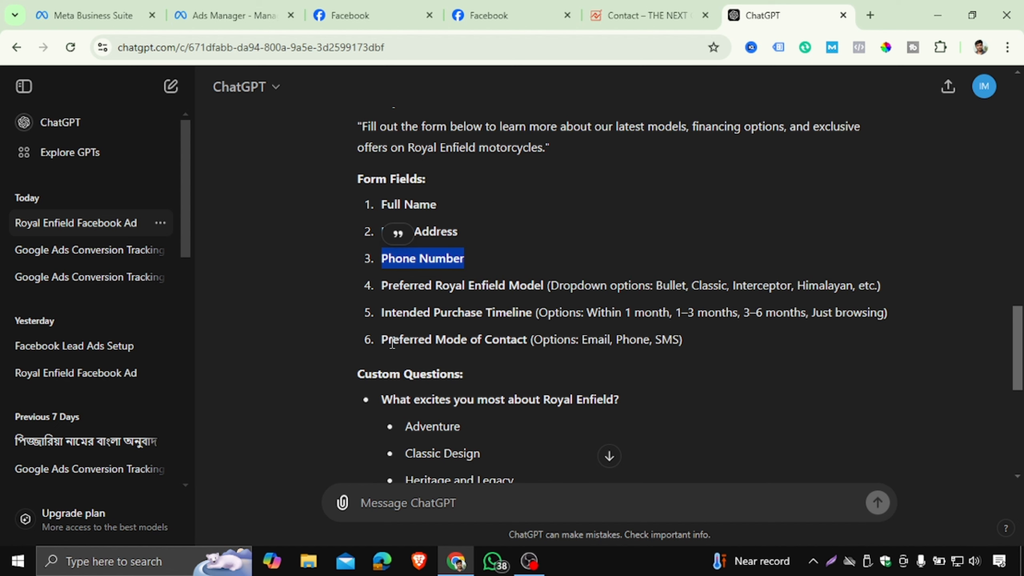
scroll(507, 366, down, 3)
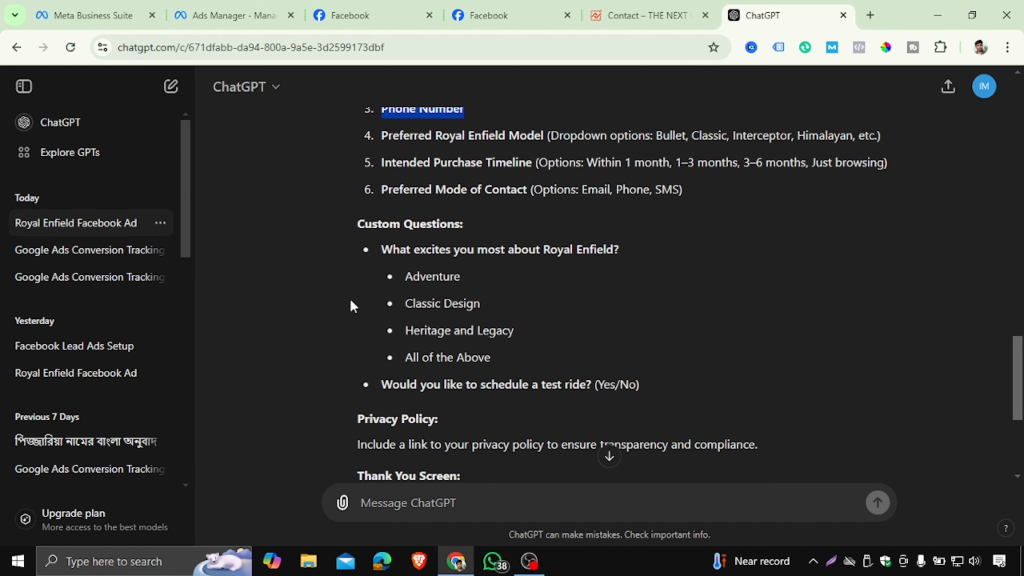
Back in Ads Manager, move Full name above Email in the prefill questions and add the Phone number contact field.
click(198, 5)
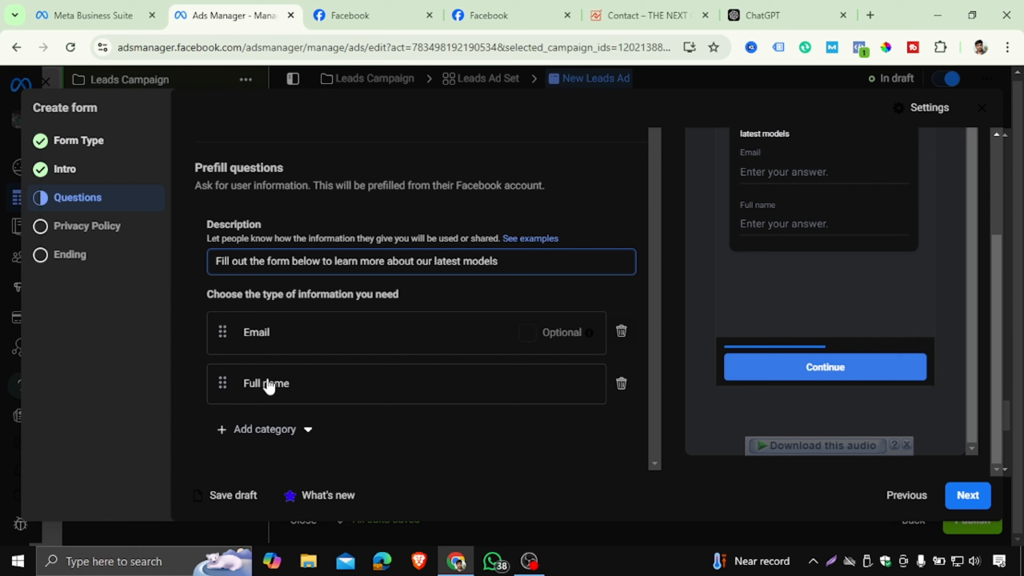
scroll(784, 292, up, 2)
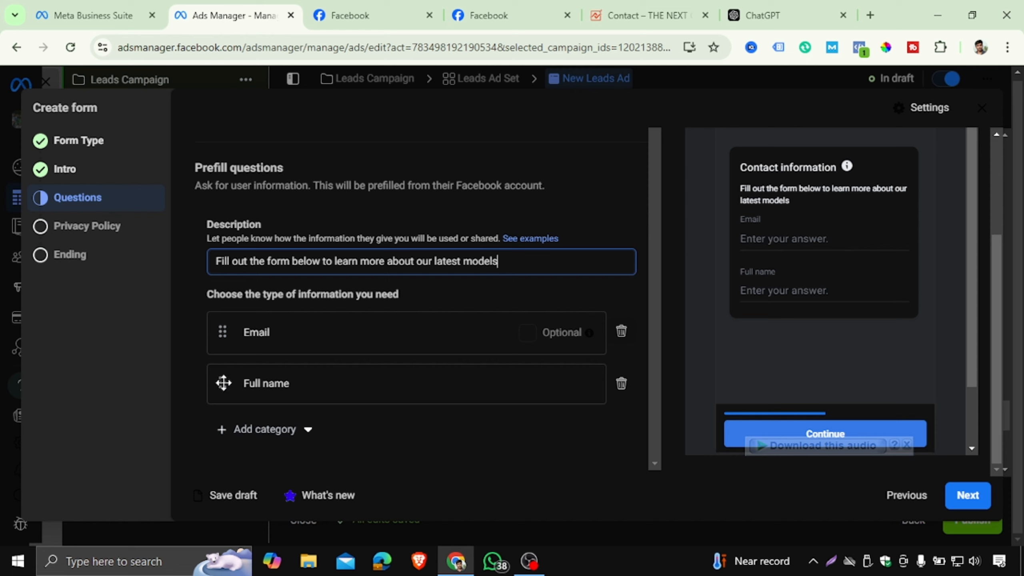
drag(223, 382, 219, 322)
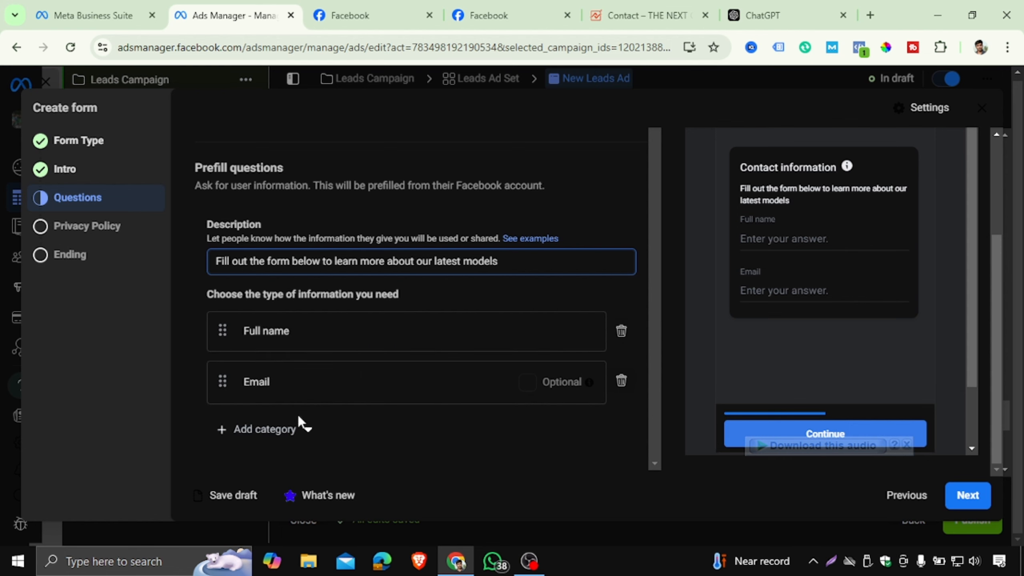
click(297, 431)
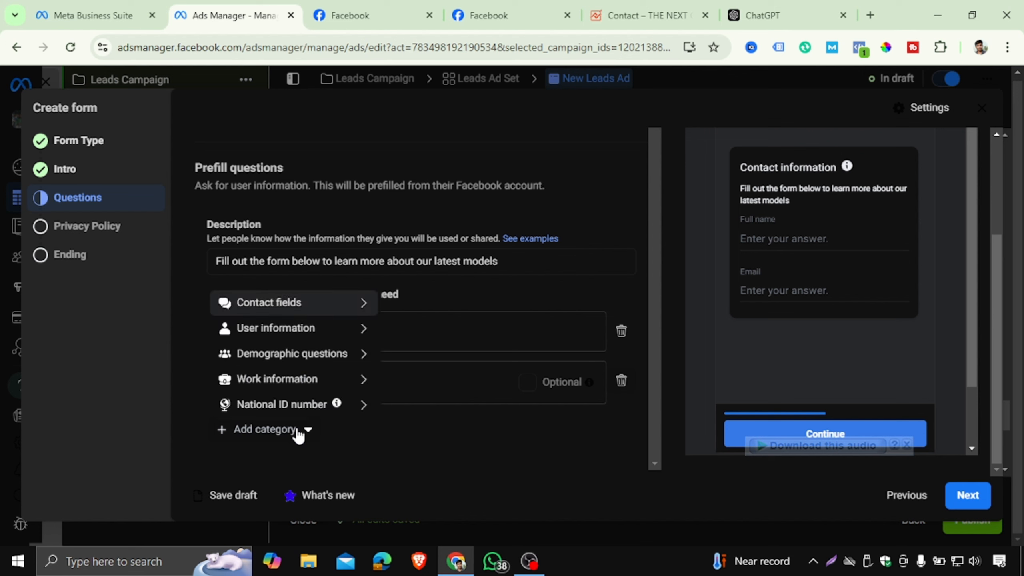
mouse_move(321, 302)
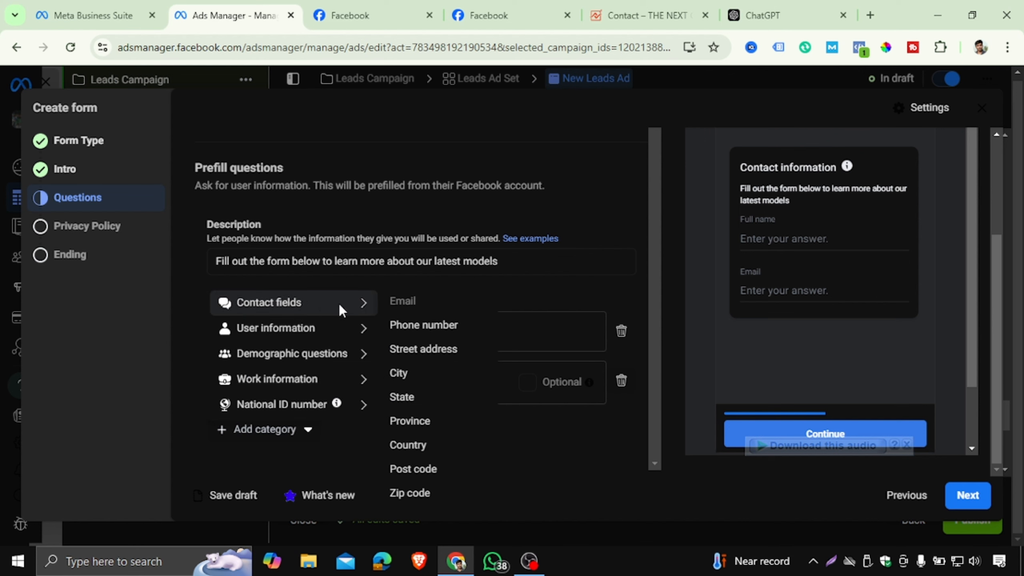
click(423, 327)
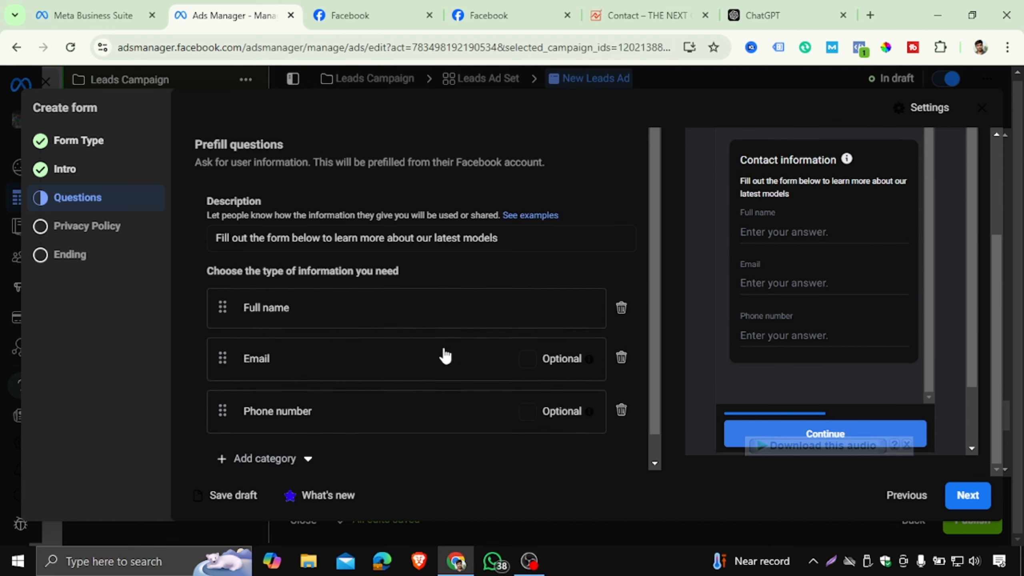
Add the Street address and City contact fields to the prefill questions.
scroll(444, 354, down, 1)
click(274, 432)
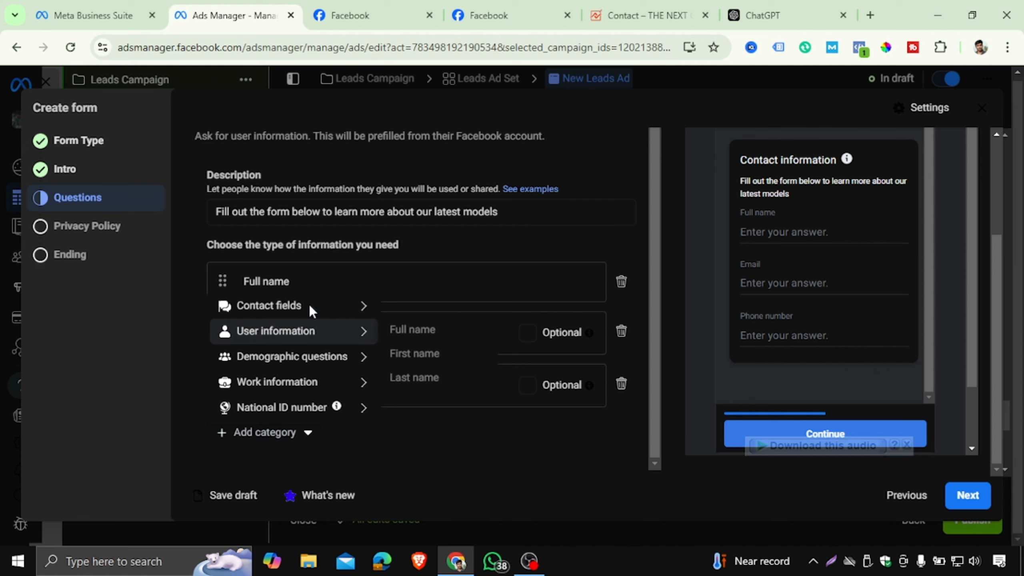
mouse_move(303, 307)
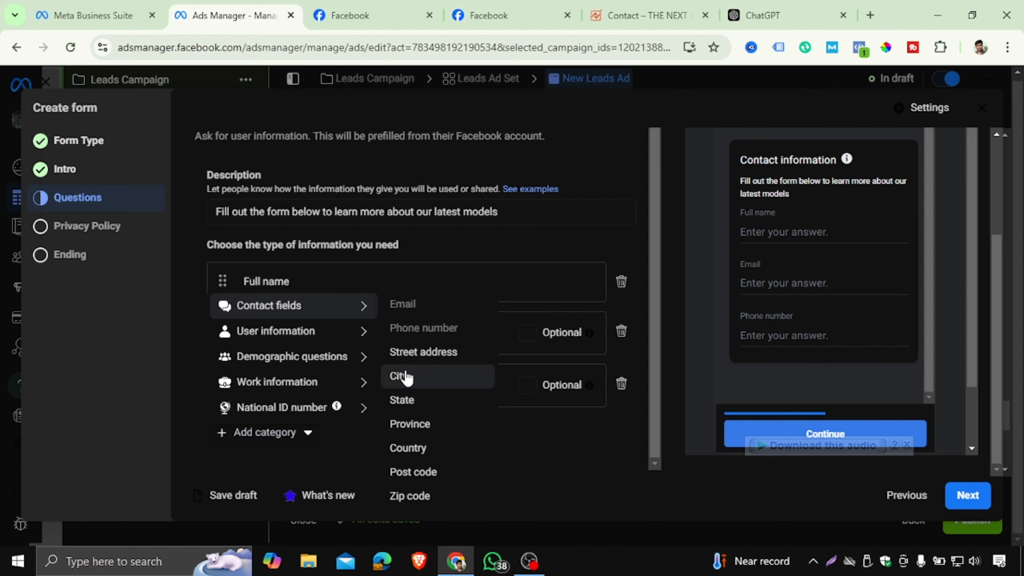
click(420, 354)
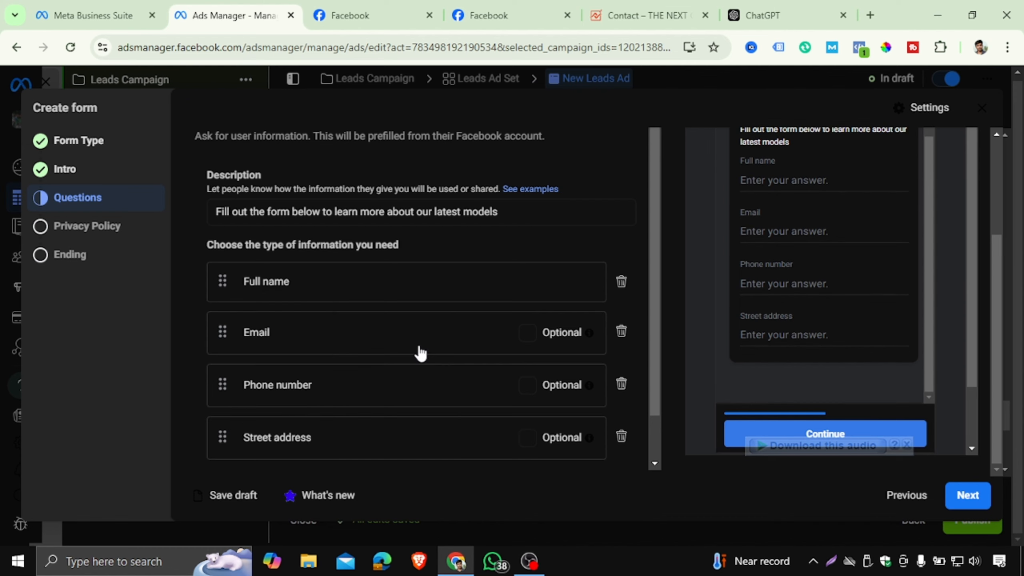
scroll(239, 433, down, 1)
scroll(258, 431, up, 1)
scroll(270, 431, down, 2)
click(281, 431)
mouse_move(280, 307)
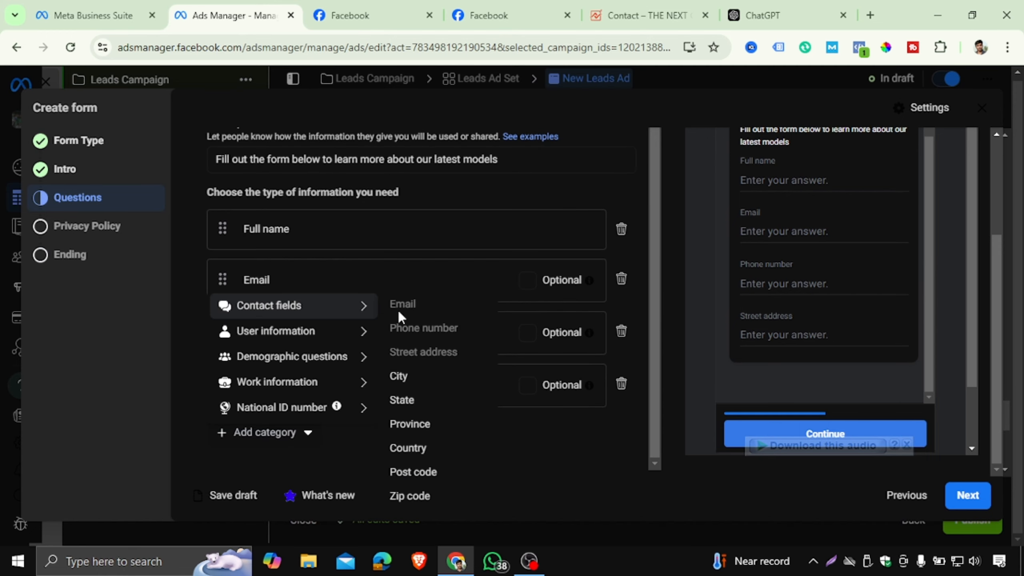
click(405, 377)
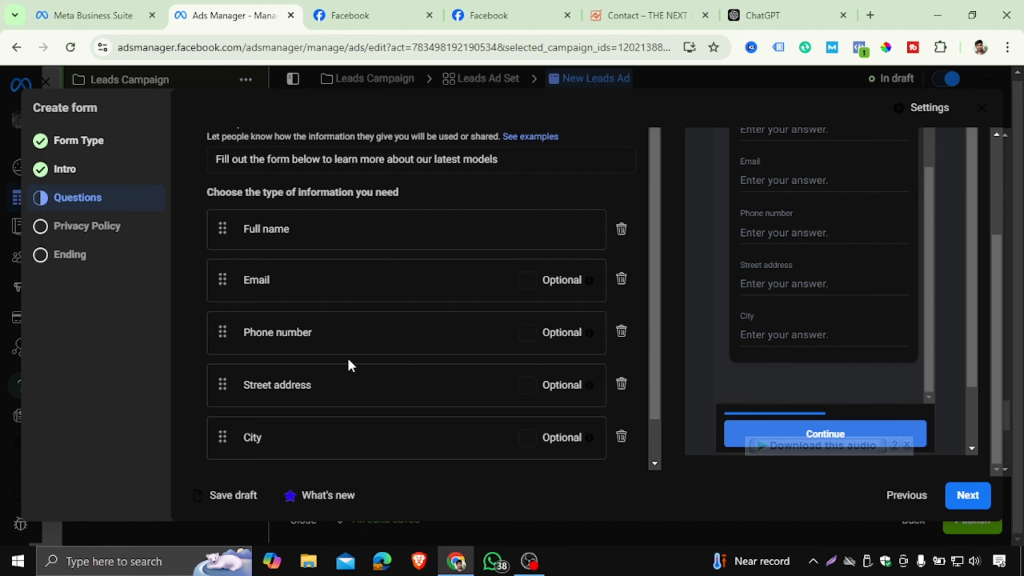
Add the Date of birth and Gender demographic questions to the form's prefill questions.
scroll(310, 347, down, 1)
click(283, 432)
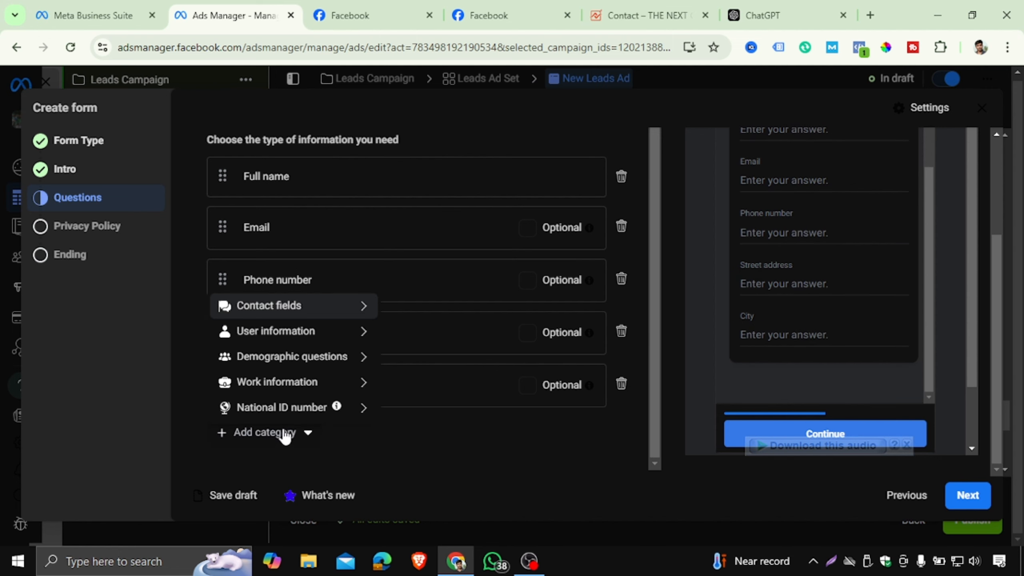
mouse_move(284, 333)
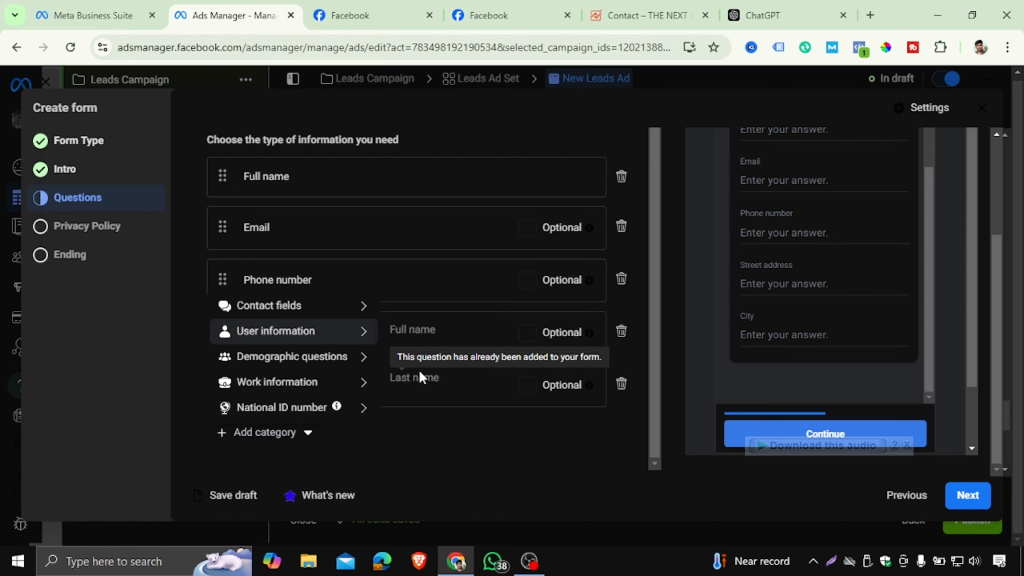
mouse_move(287, 355)
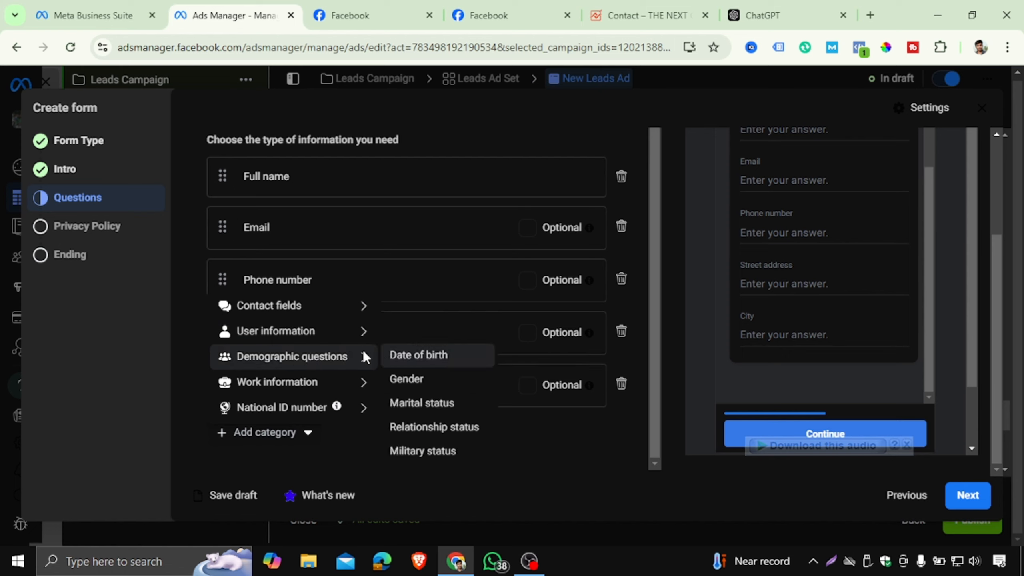
click(420, 356)
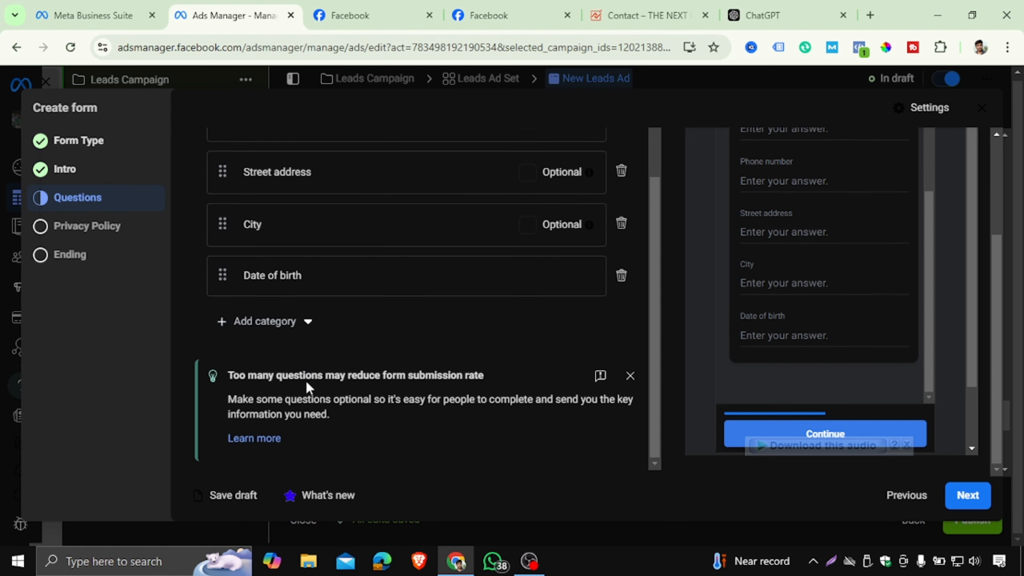
click(277, 326)
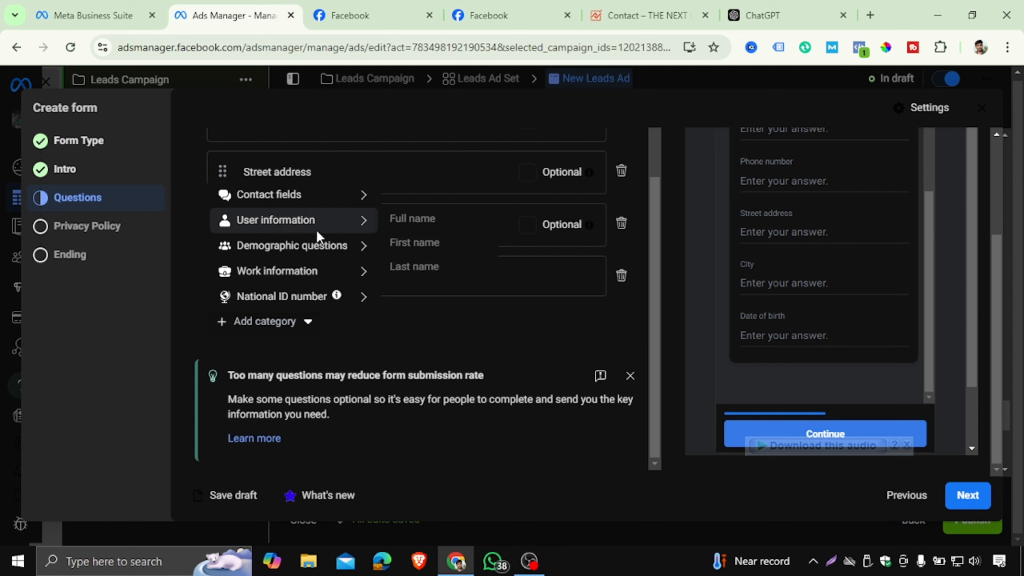
mouse_move(320, 244)
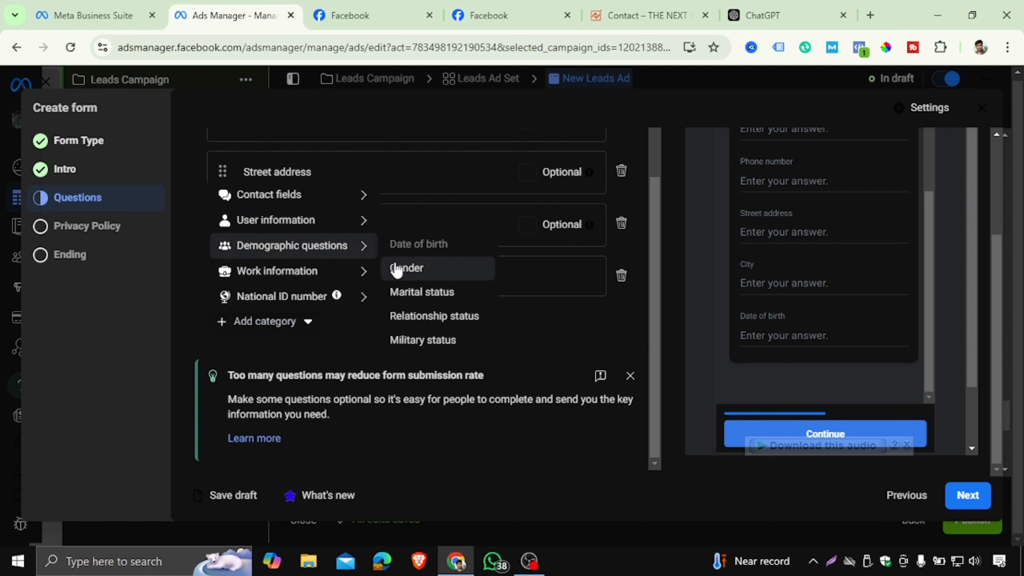
click(392, 278)
Review the remaining demographic, work information and national ID number options available for the prefill questions.
click(267, 373)
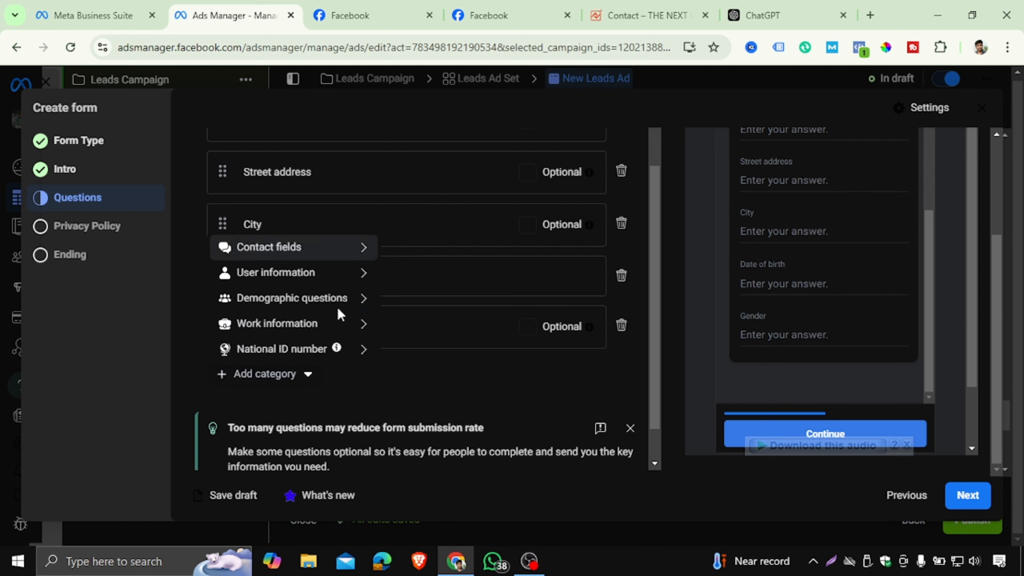
mouse_move(337, 299)
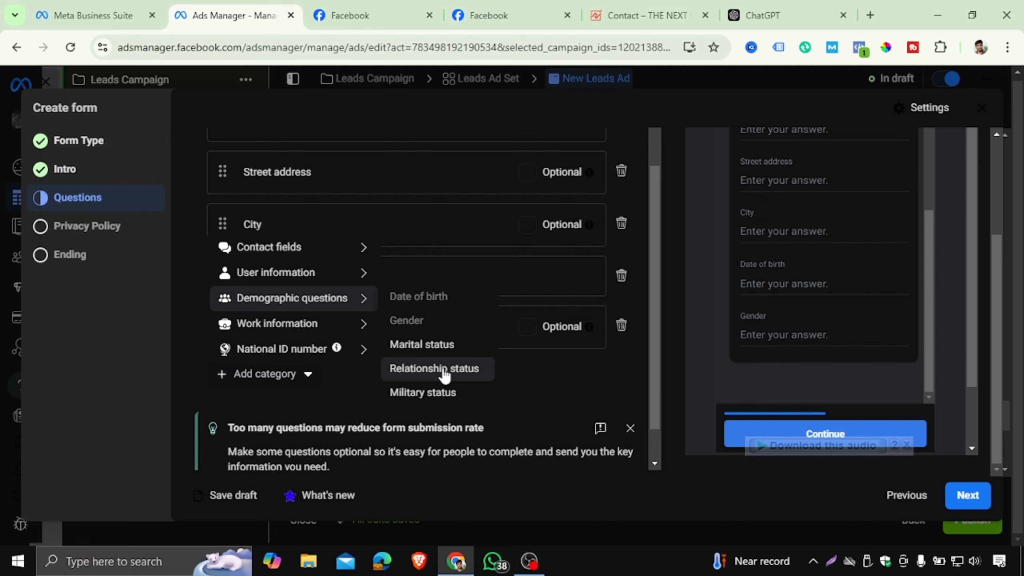
mouse_move(296, 327)
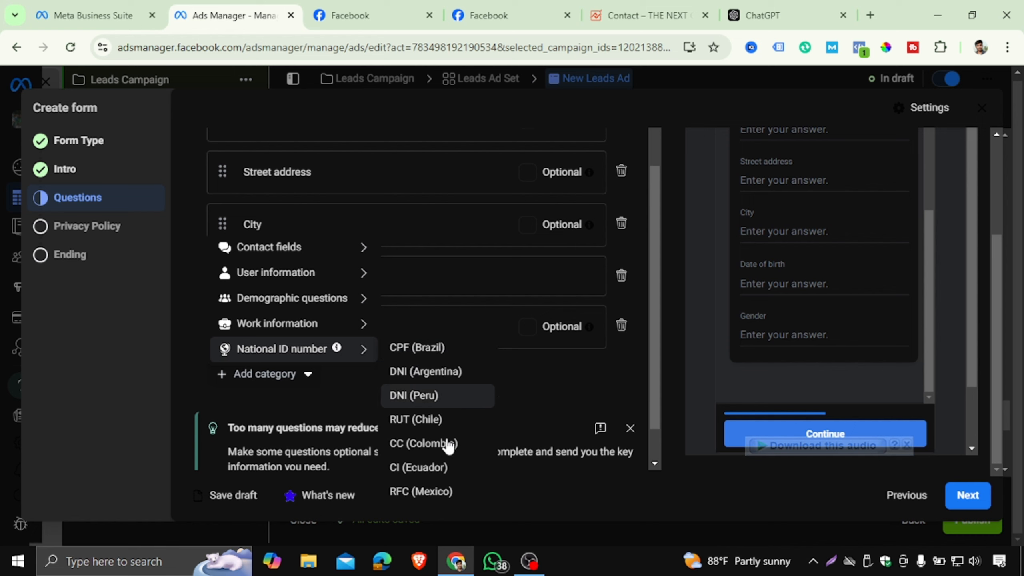
mouse_move(348, 333)
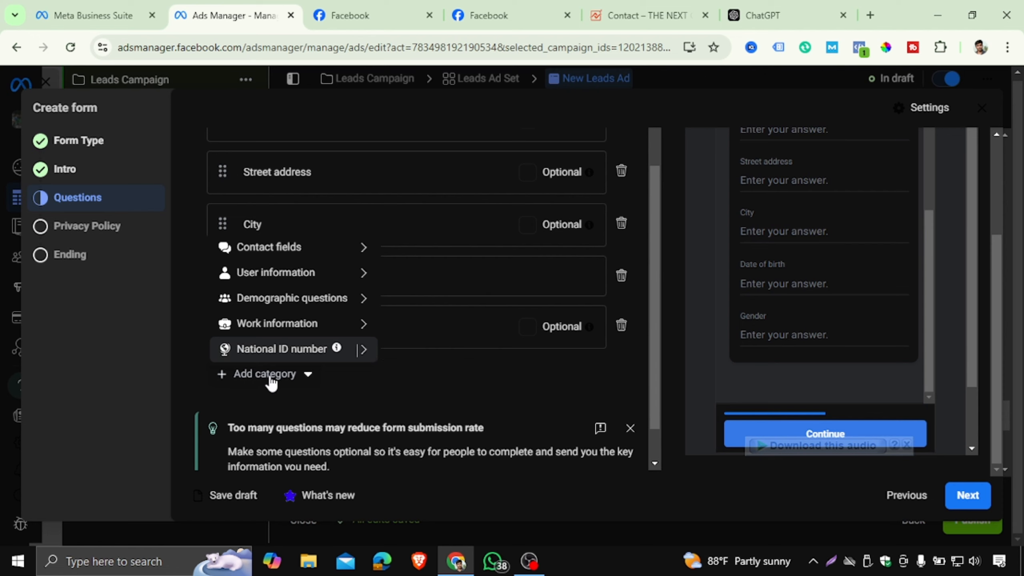
click(538, 285)
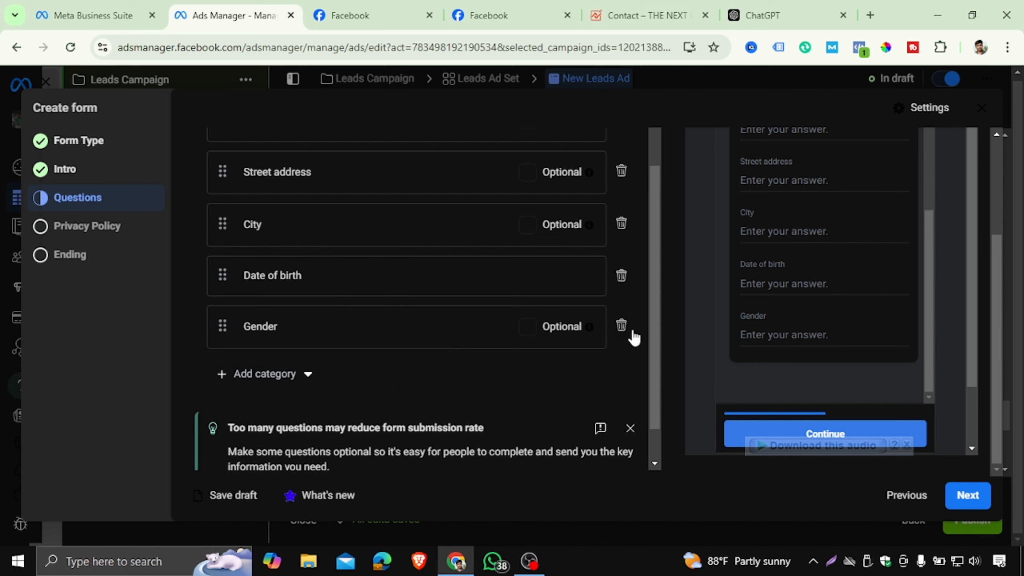
Move the Gender question up so it sits between Phone number and Street address.
scroll(404, 275, up, 5)
scroll(403, 274, down, 3)
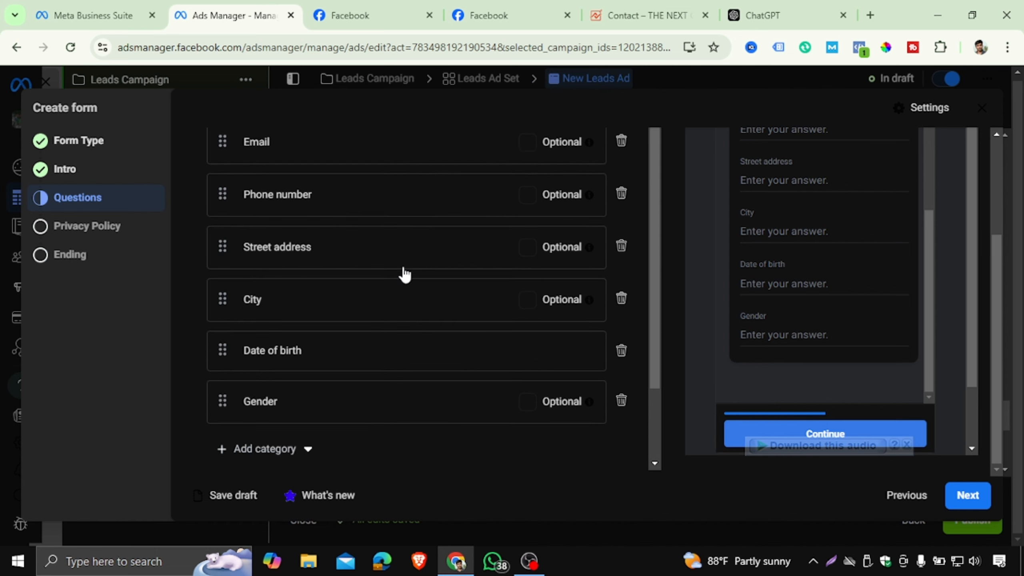
scroll(224, 334, down, 2)
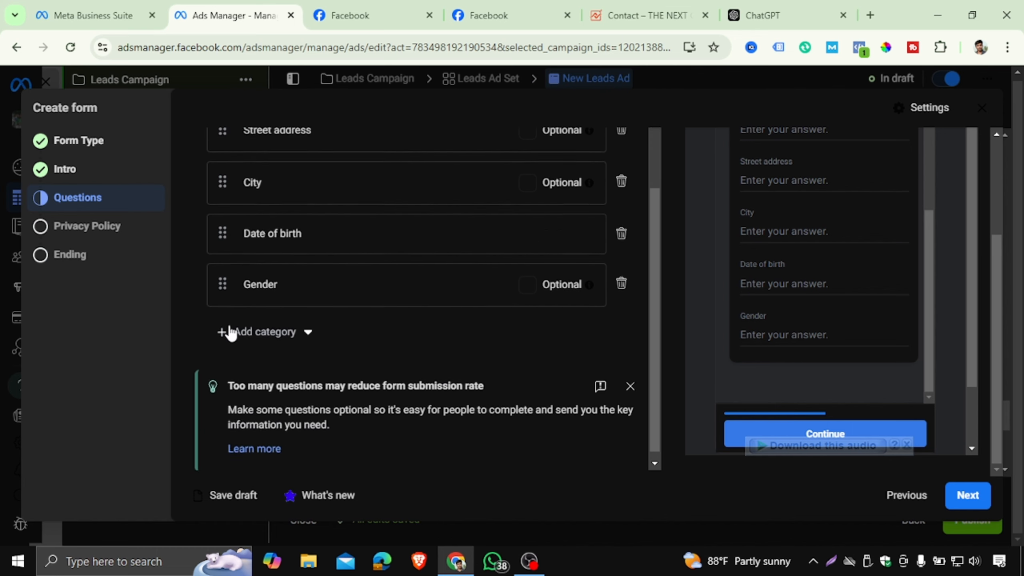
drag(222, 347, 213, 194)
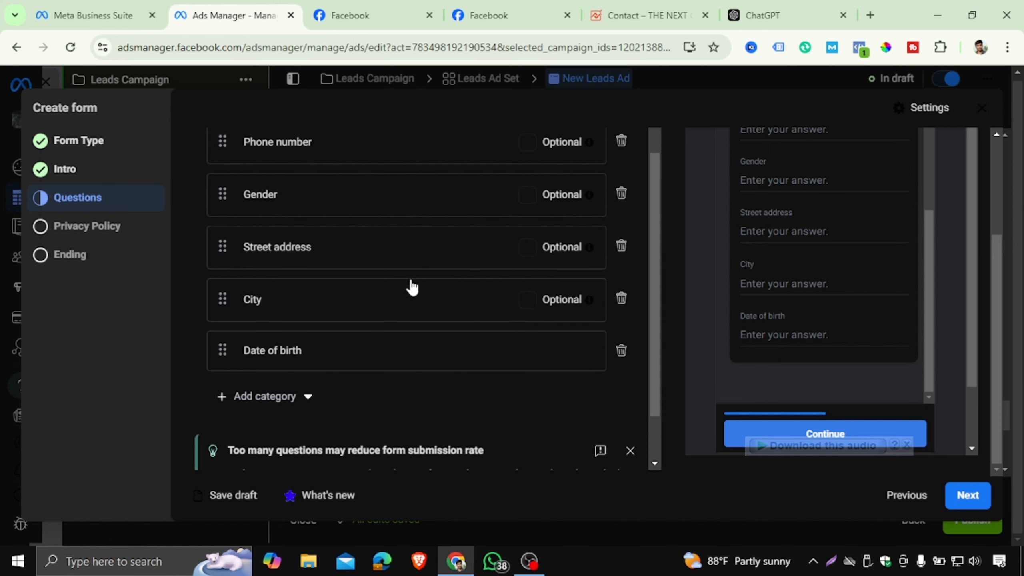
Review the reordered contact questions in the form preview and go to the form's Privacy Policy section.
scroll(412, 297, down, 2)
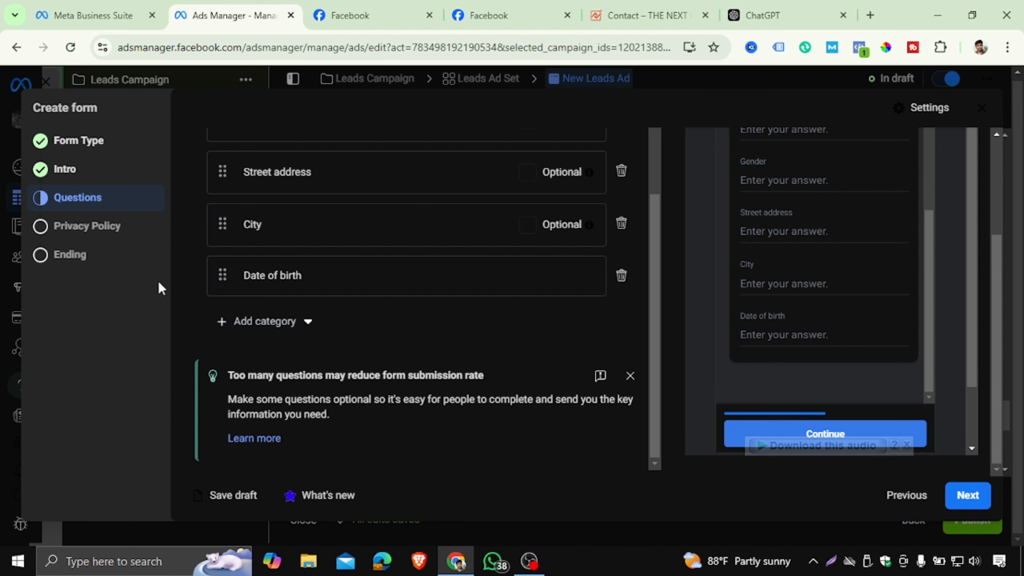
scroll(375, 241, up, 7)
scroll(376, 258, down, 7)
scroll(775, 276, up, 5)
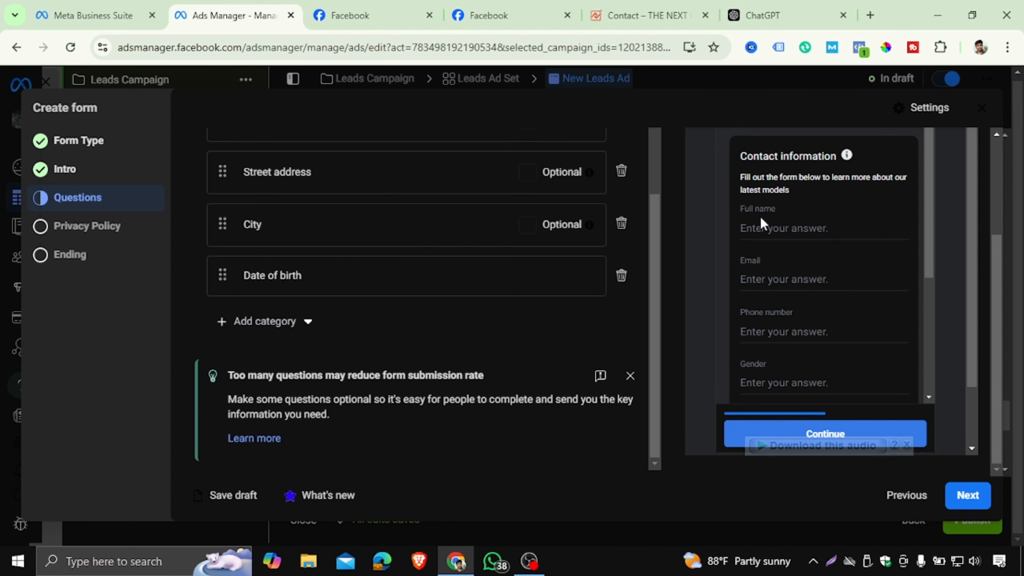
scroll(760, 221, down, 5)
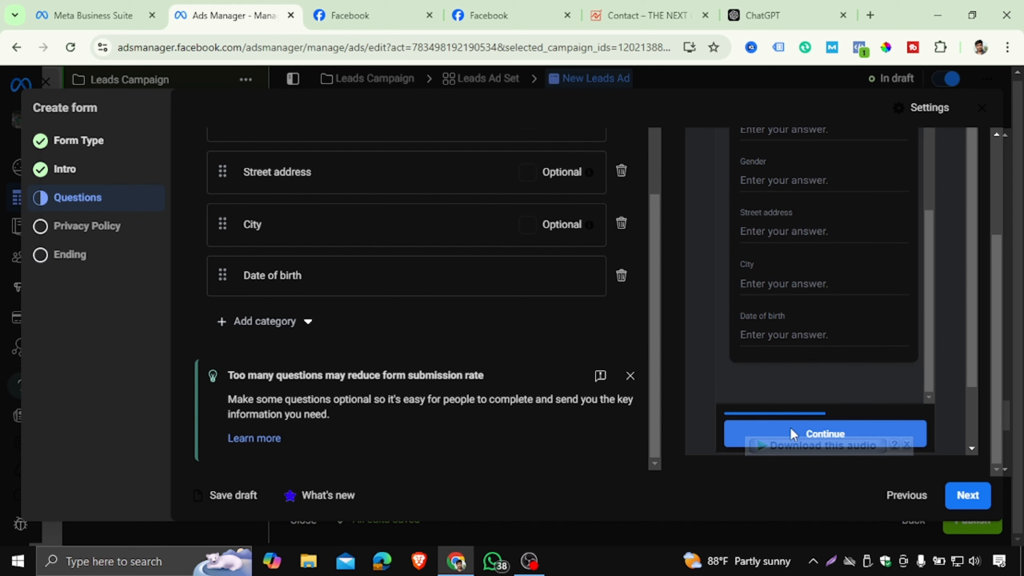
click(84, 231)
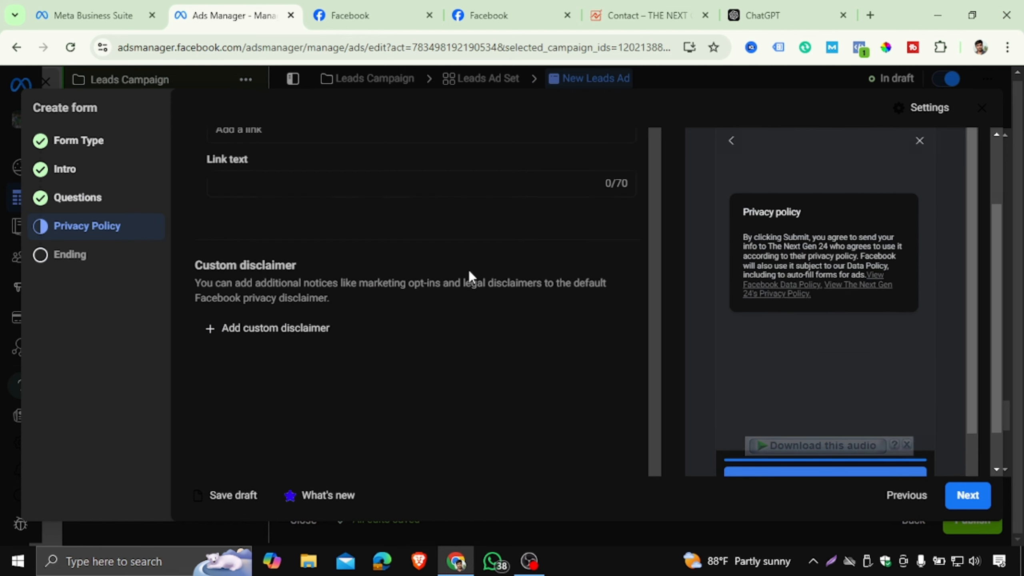
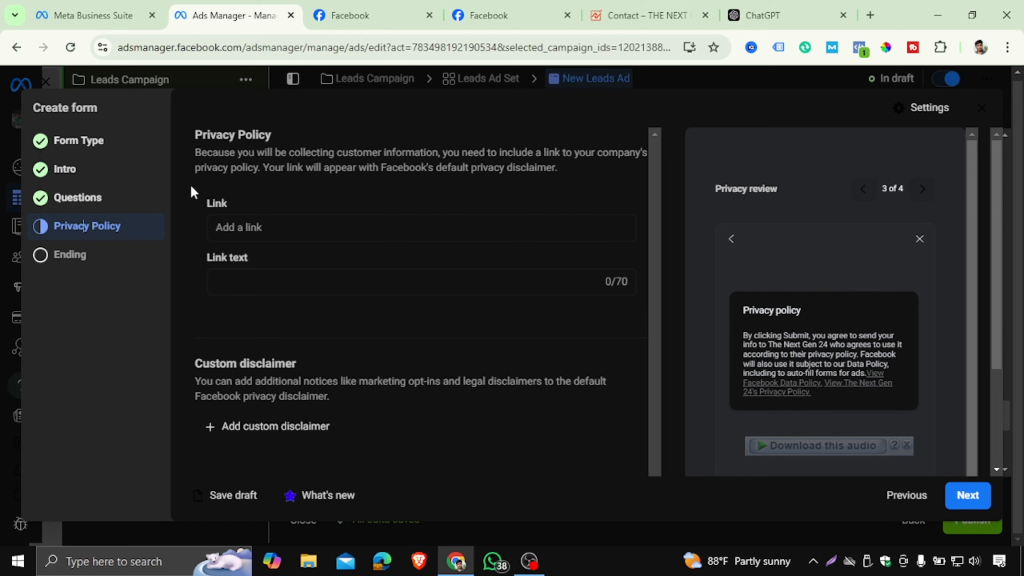
Switch to The Next Gen 24 website, open its home page and locate the Privacy Policy link in the footer.
click(645, 16)
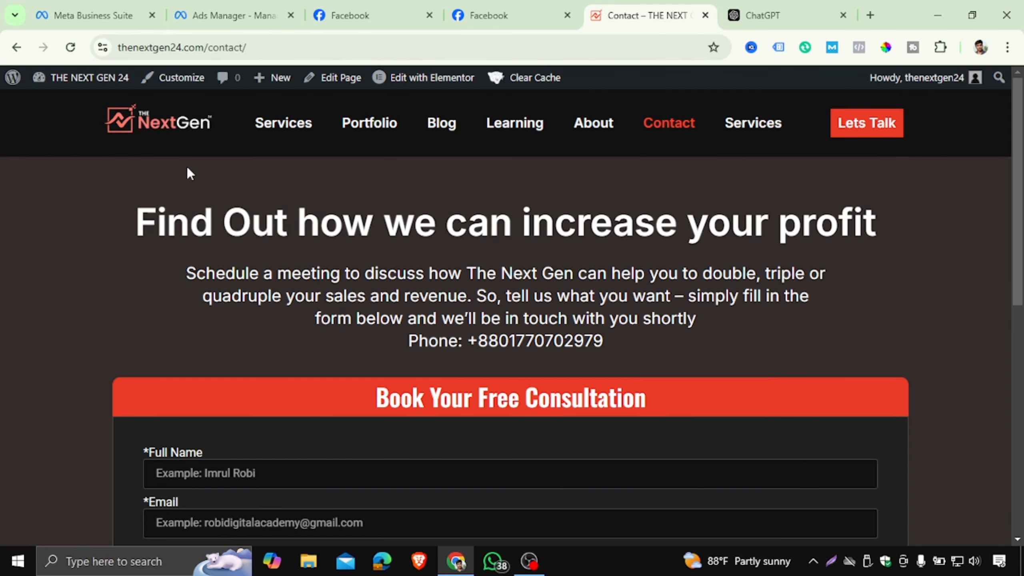
click(148, 127)
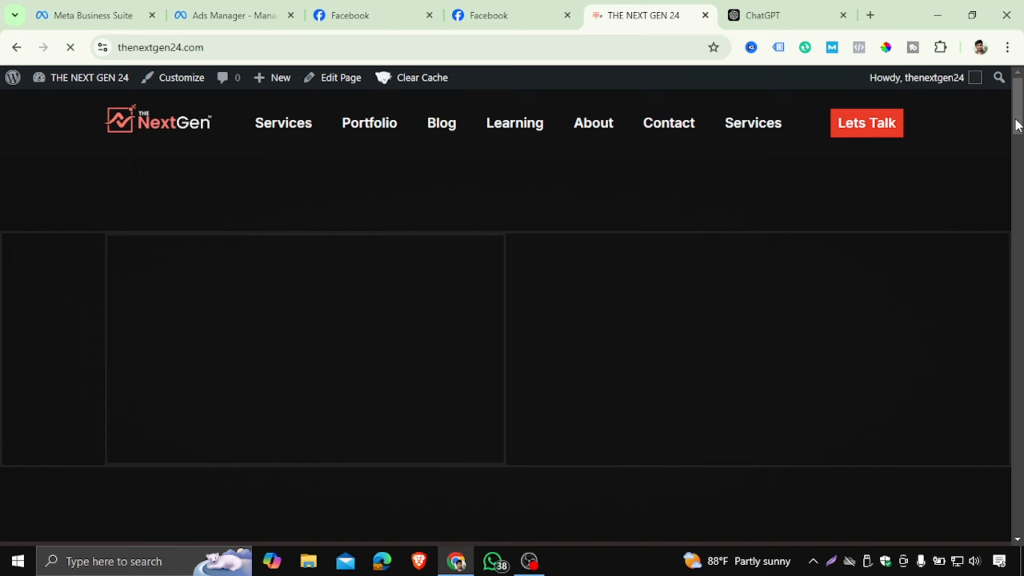
drag(1017, 122, 1018, 526)
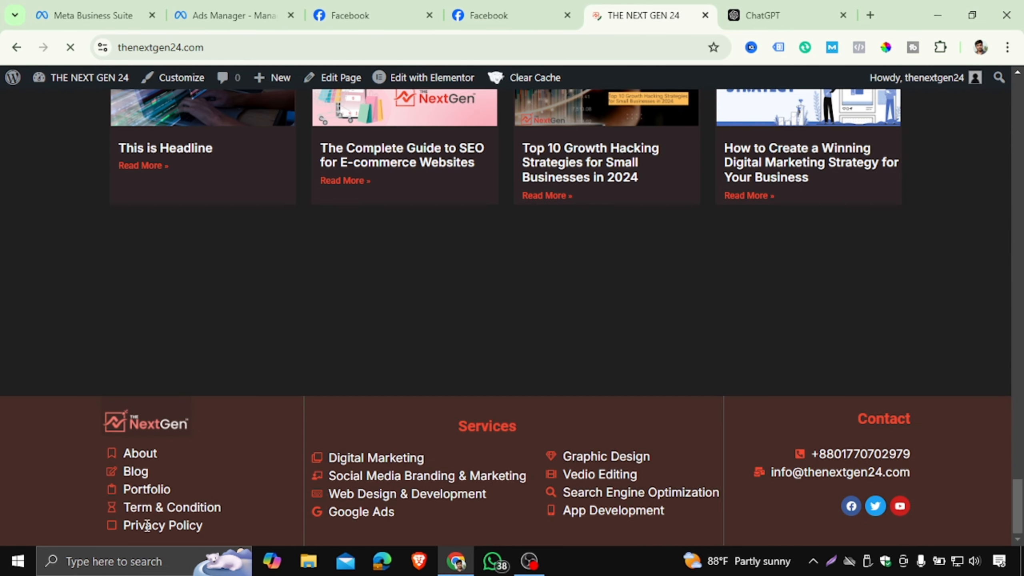
drag(122, 529, 224, 524)
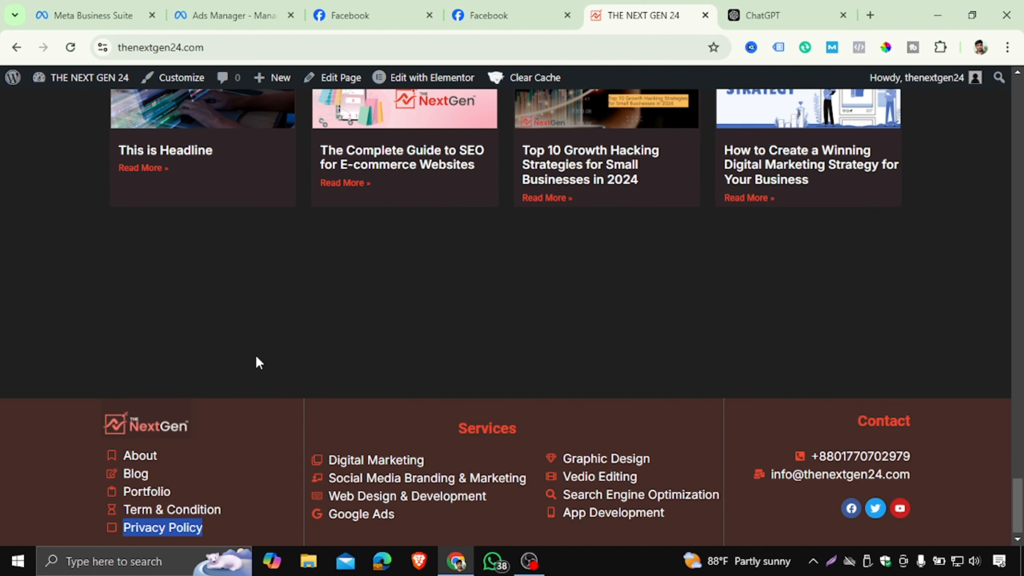
scroll(257, 357, up, 15)
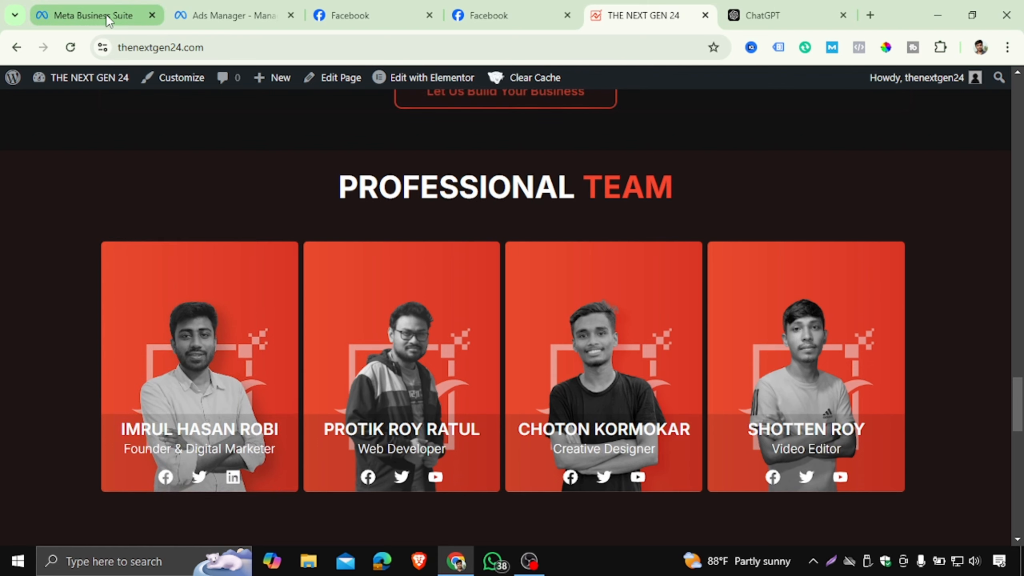
Switch to Facebook, go to The Next Gen 24 page and open its settings.
click(342, 21)
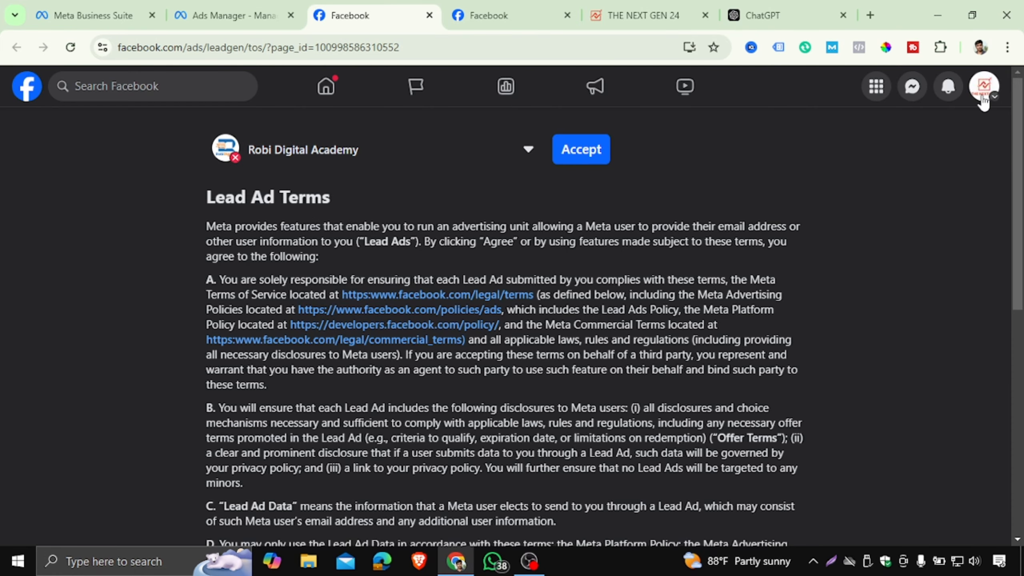
click(27, 86)
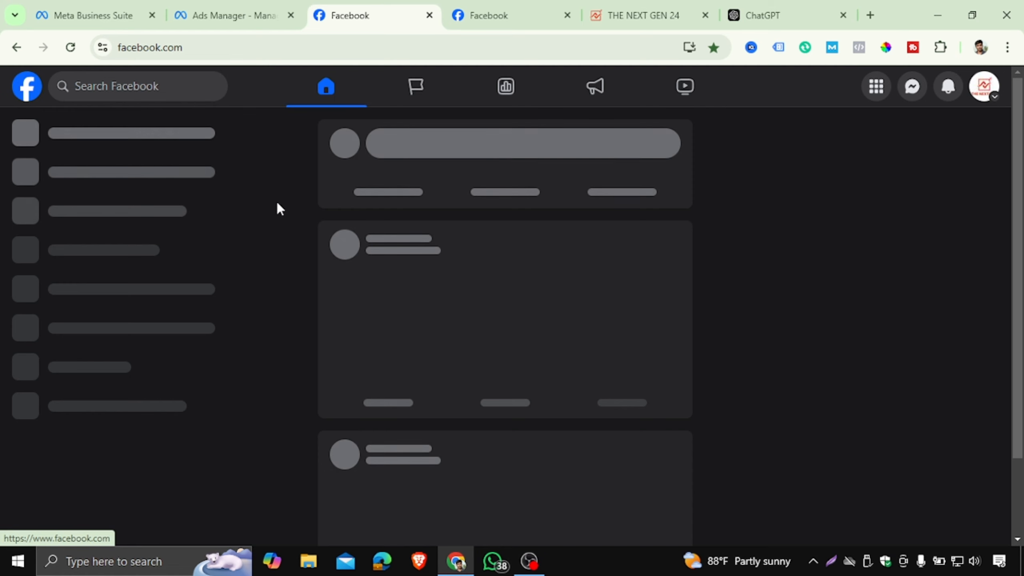
scroll(96, 424, down, 5)
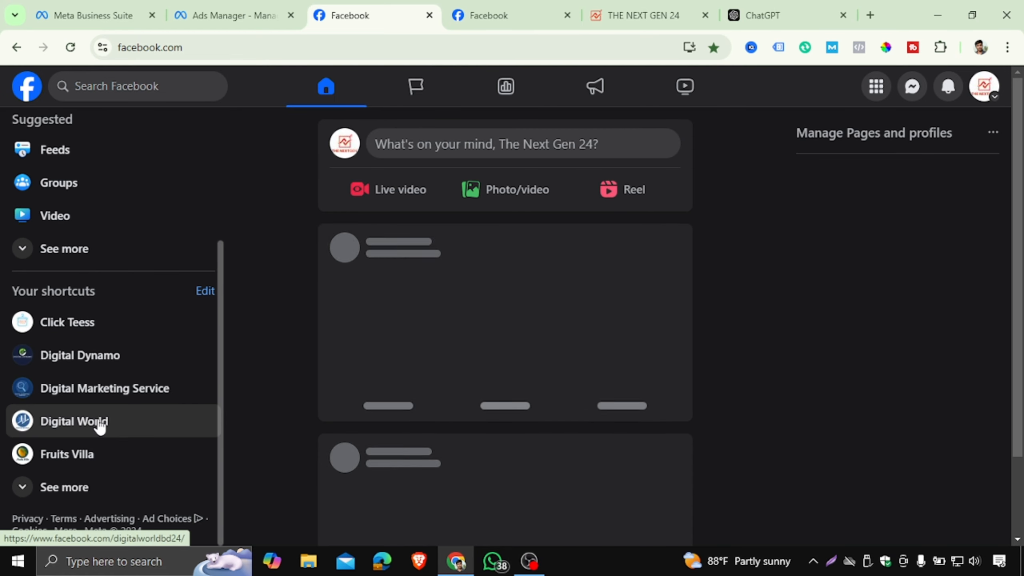
scroll(92, 363, up, 5)
click(65, 137)
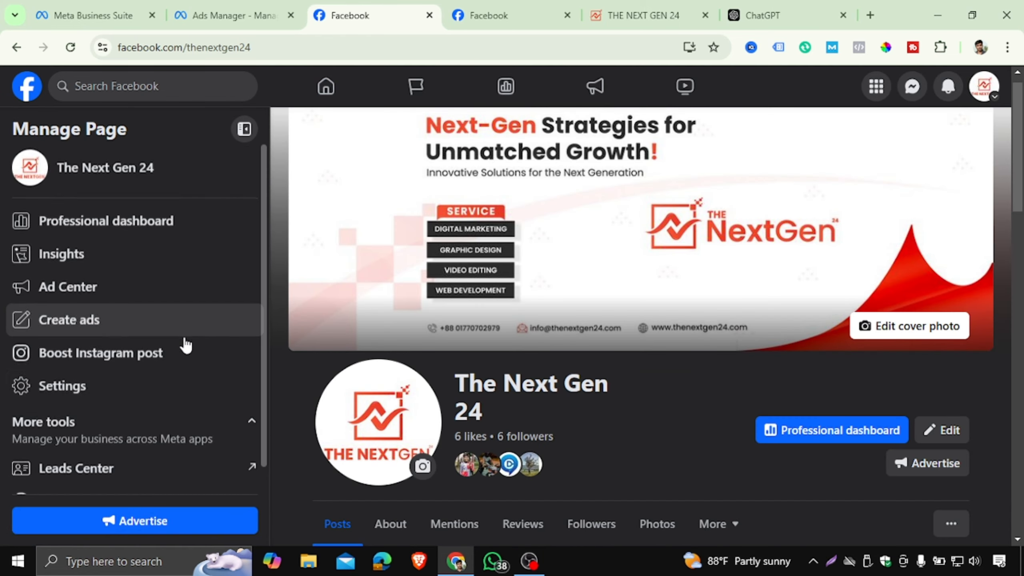
scroll(162, 350, down, 1)
click(101, 352)
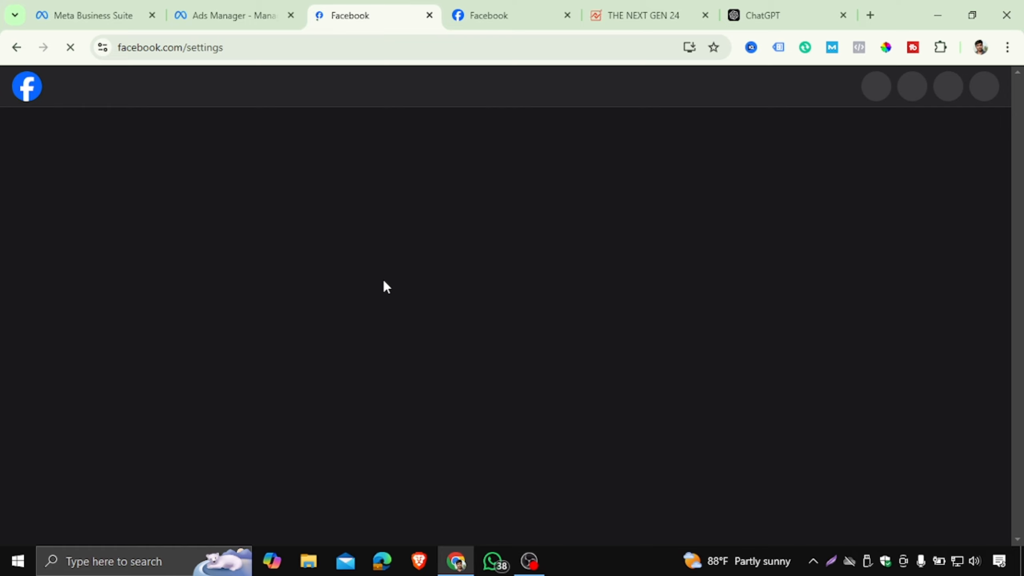
Open the Privacy Policy listed under Community Standards and legal policies and copy its full URL.
scroll(149, 372, down, 15)
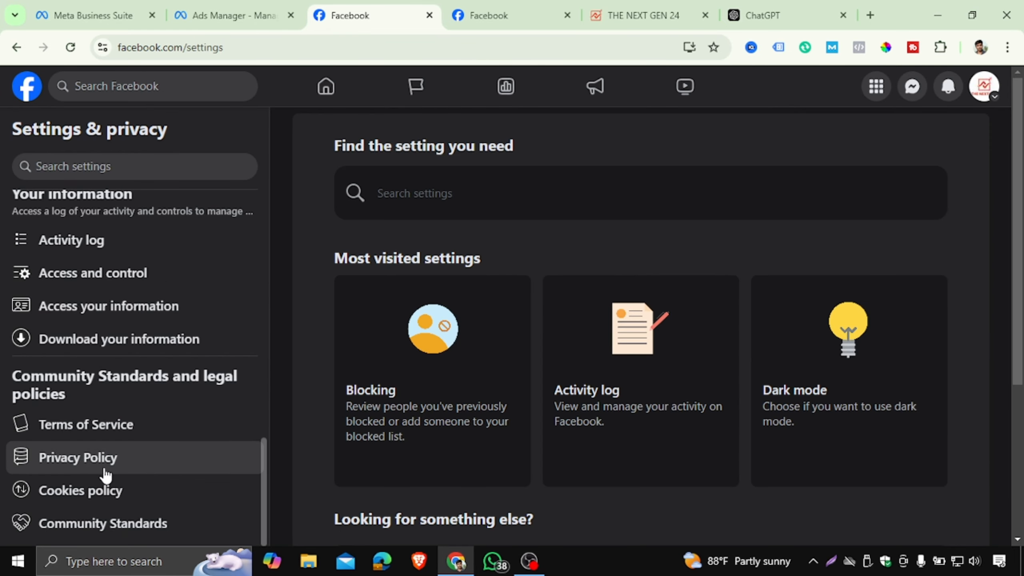
click(112, 464)
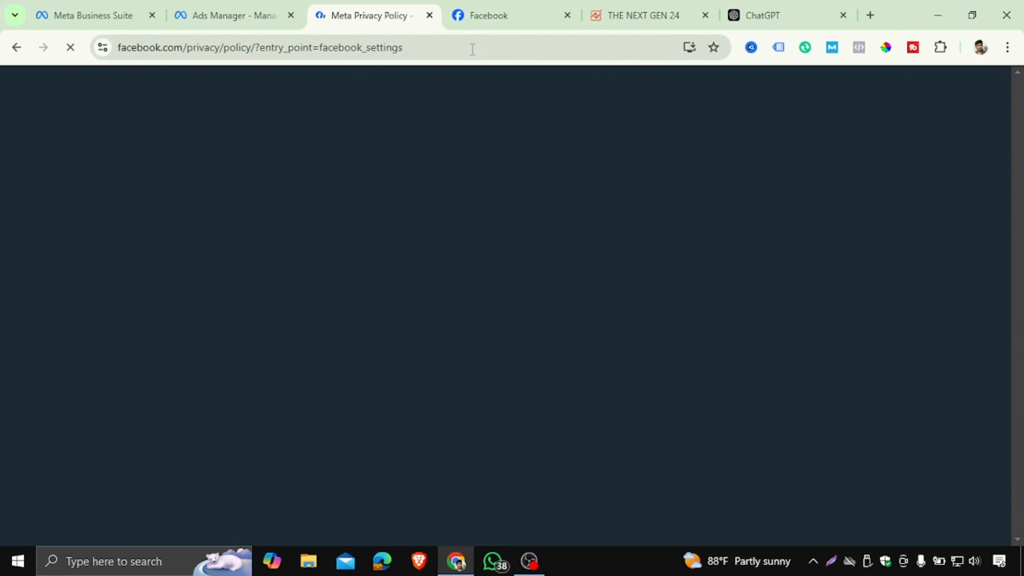
click(473, 48)
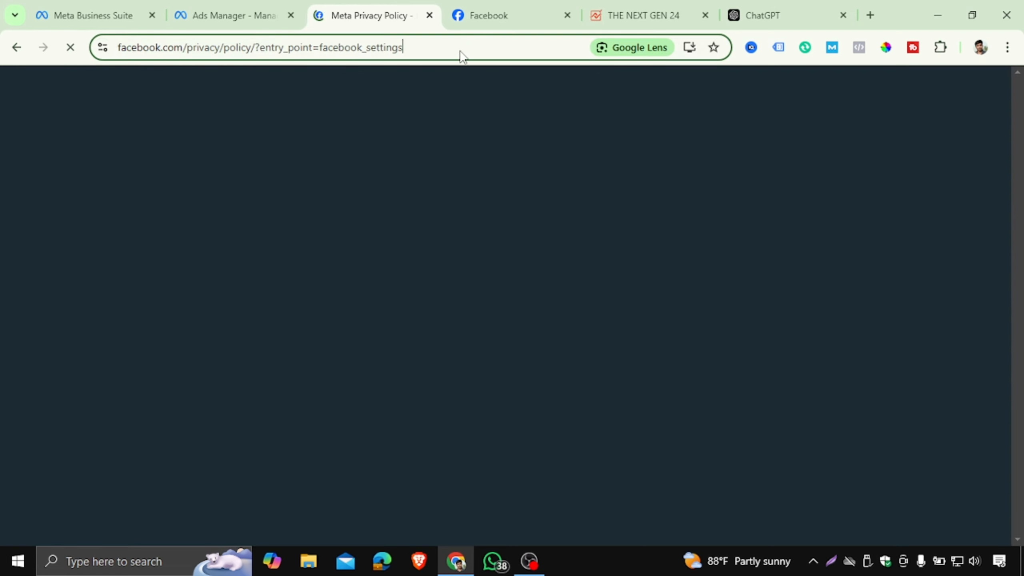
right_click(456, 50)
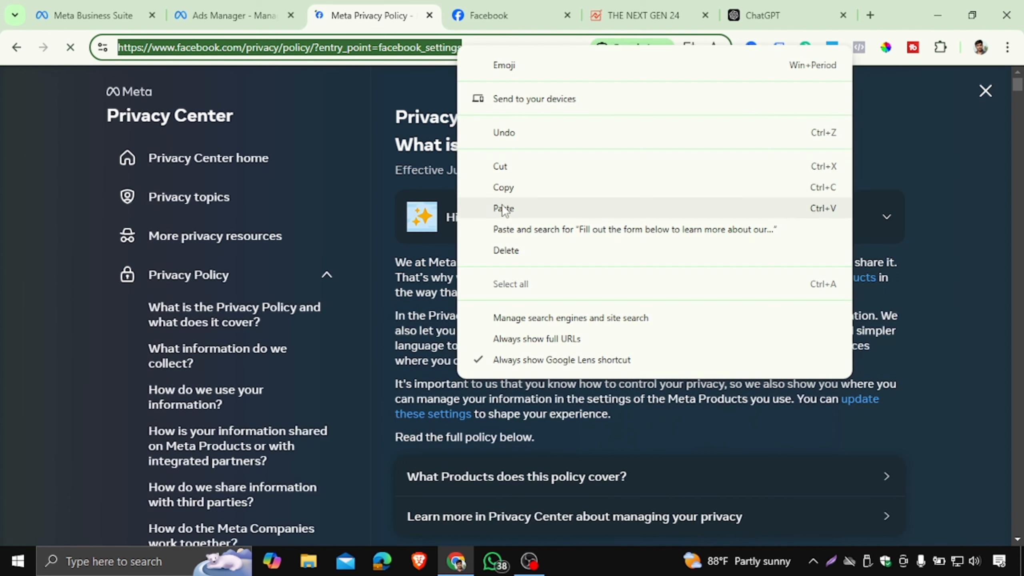
click(500, 188)
click(219, 15)
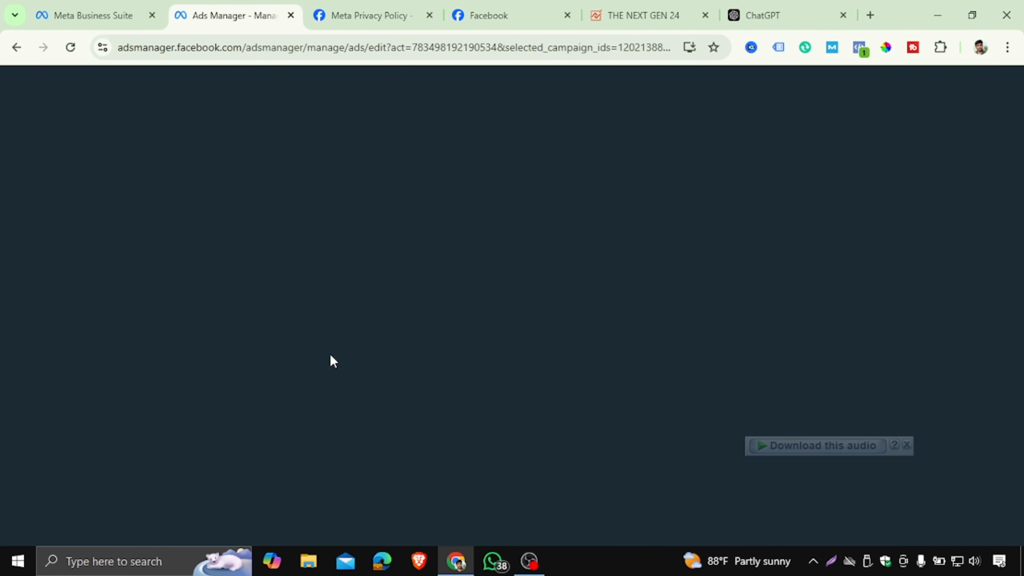
right_click(251, 227)
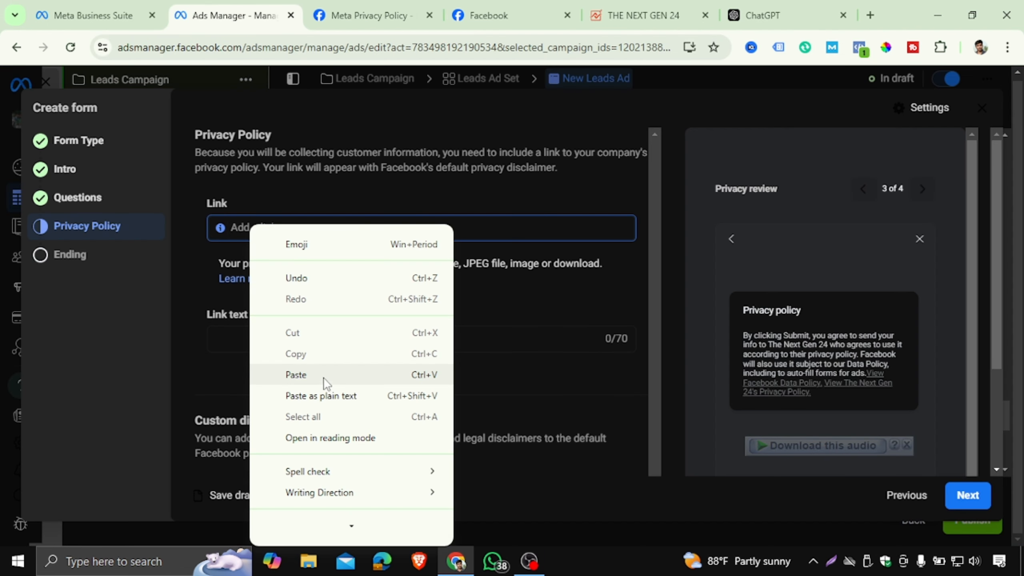
click(322, 376)
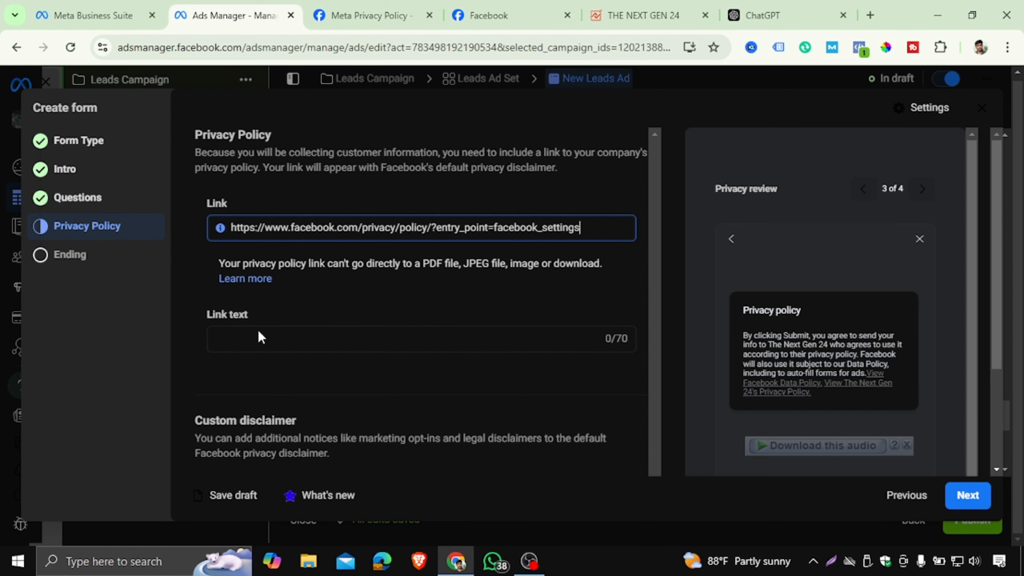
scroll(196, 308, down, 3)
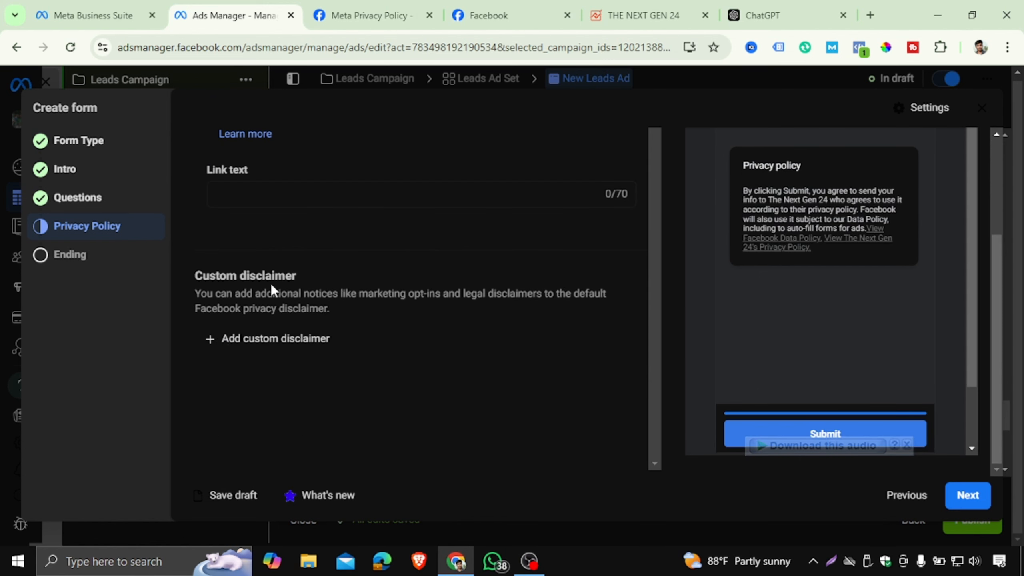
Open the form's Ending section and set the headline of the message for leads to "Thank for sharing your information".
click(87, 259)
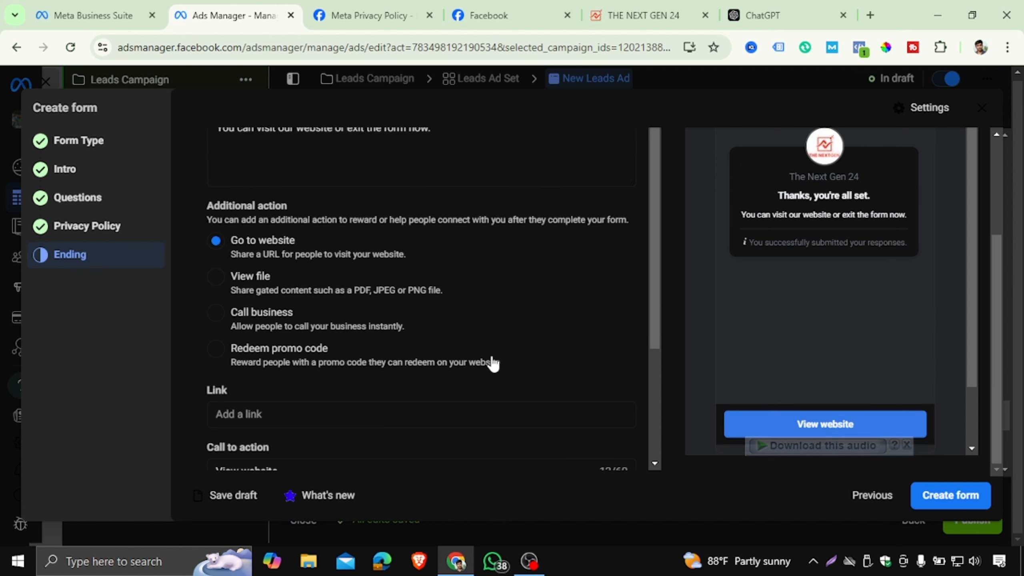
scroll(358, 266, up, 3)
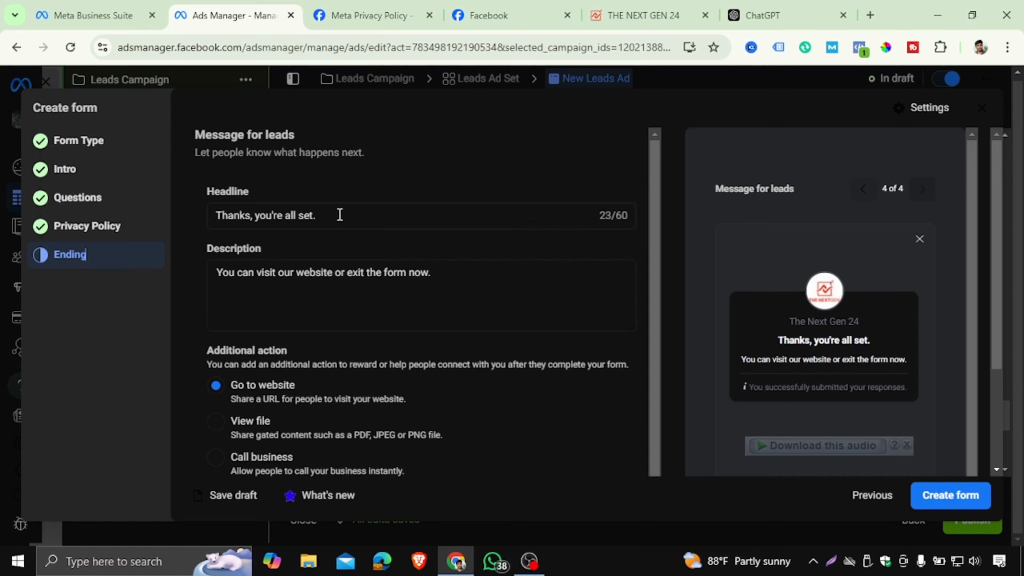
drag(338, 215, 245, 215)
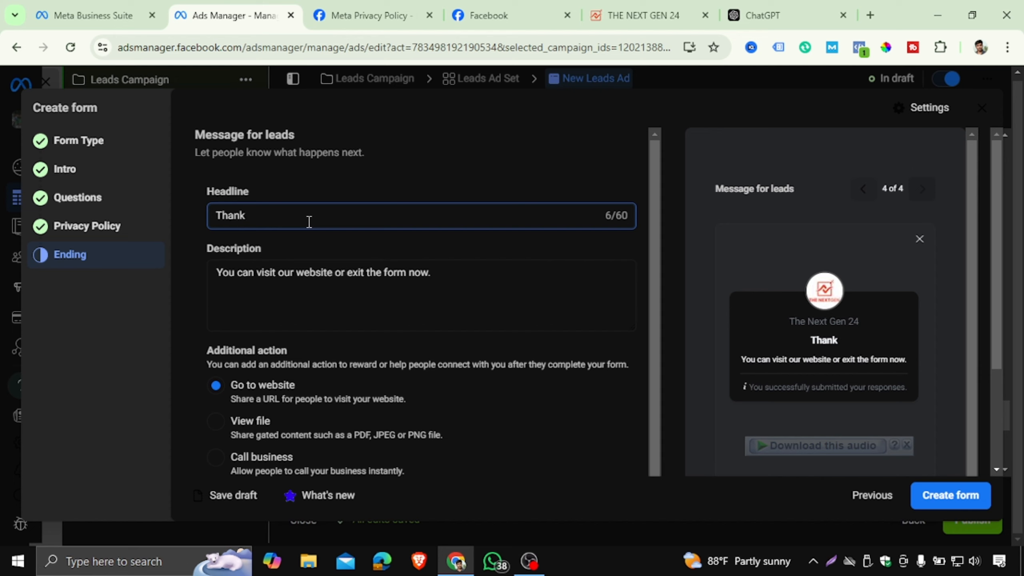
text(for sahar)
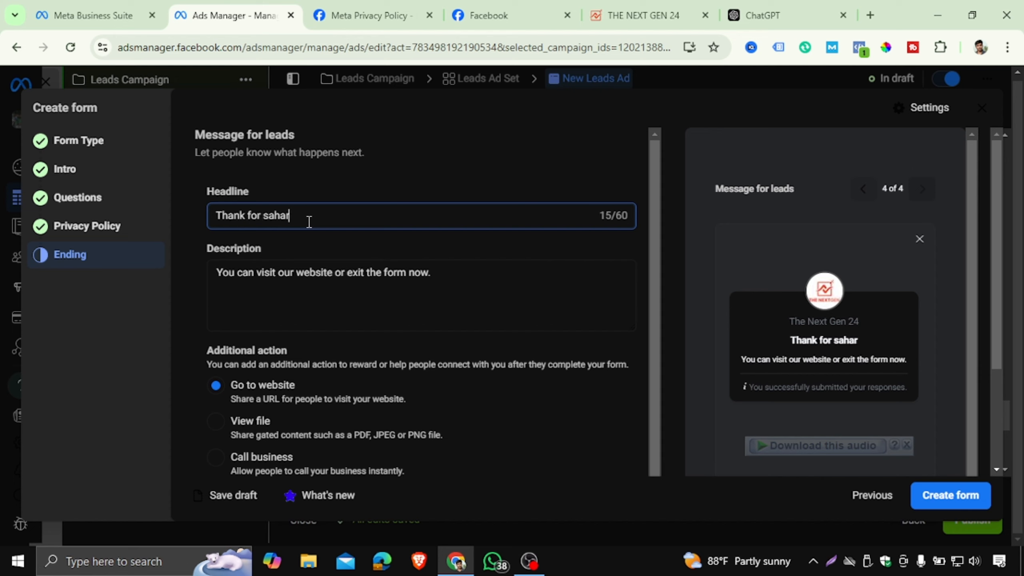
key(BackSpace)
key(BackSpace)
key(BackSpace)
key(BackSpace)
key(BackSpace)
text(sharin)
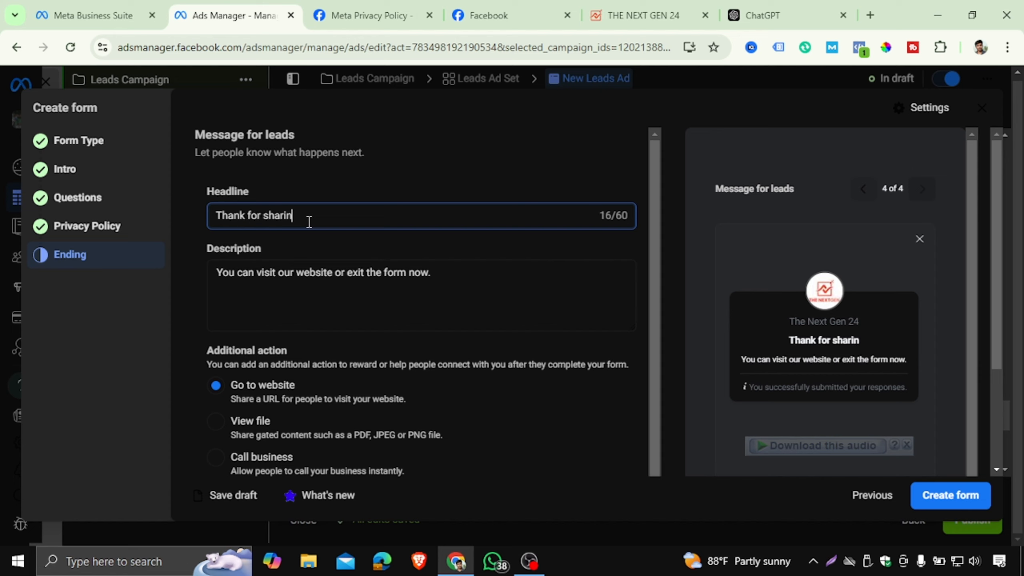
text(g your)
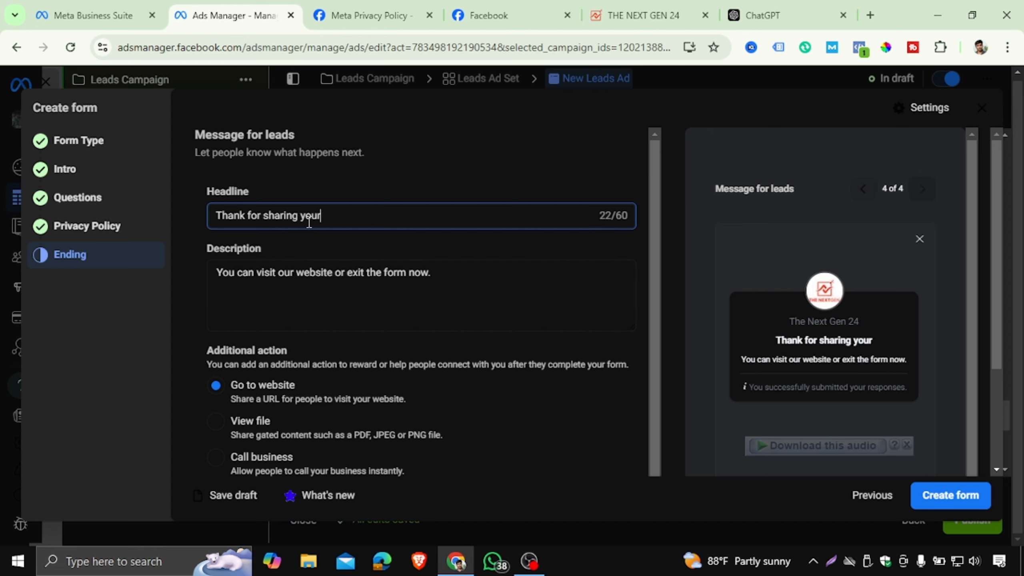
text( infor)
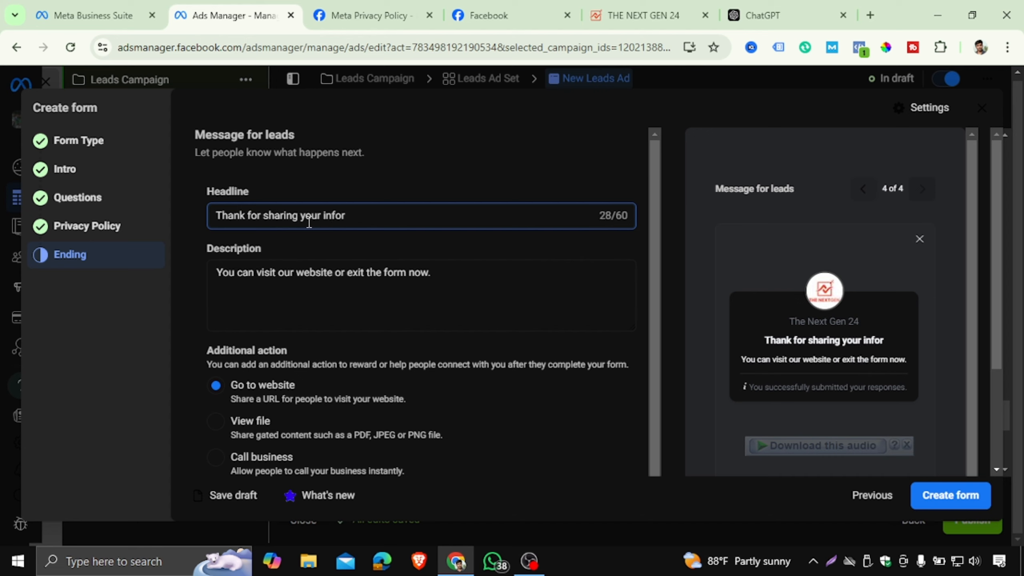
text(mation)
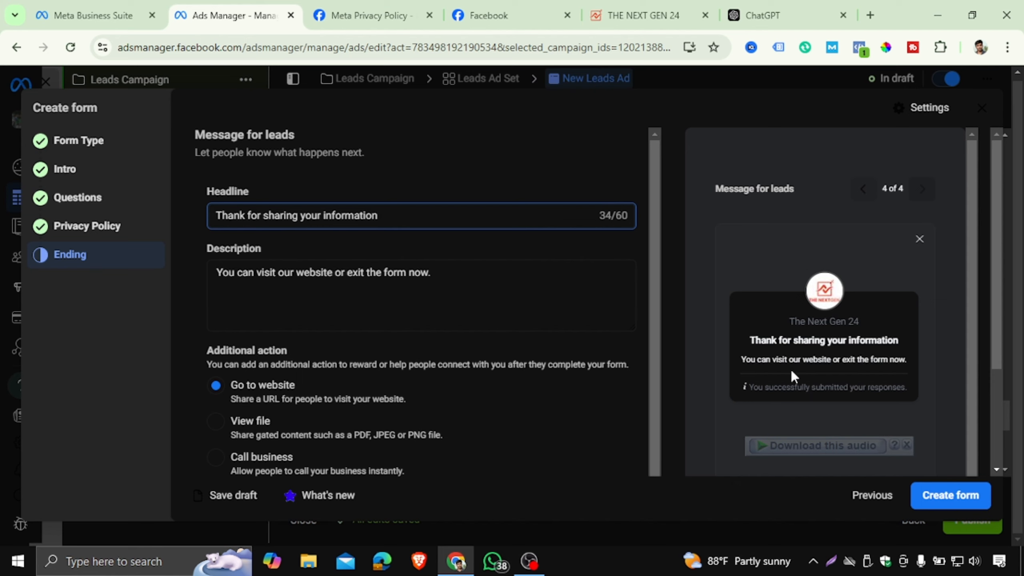
drag(749, 339, 893, 341)
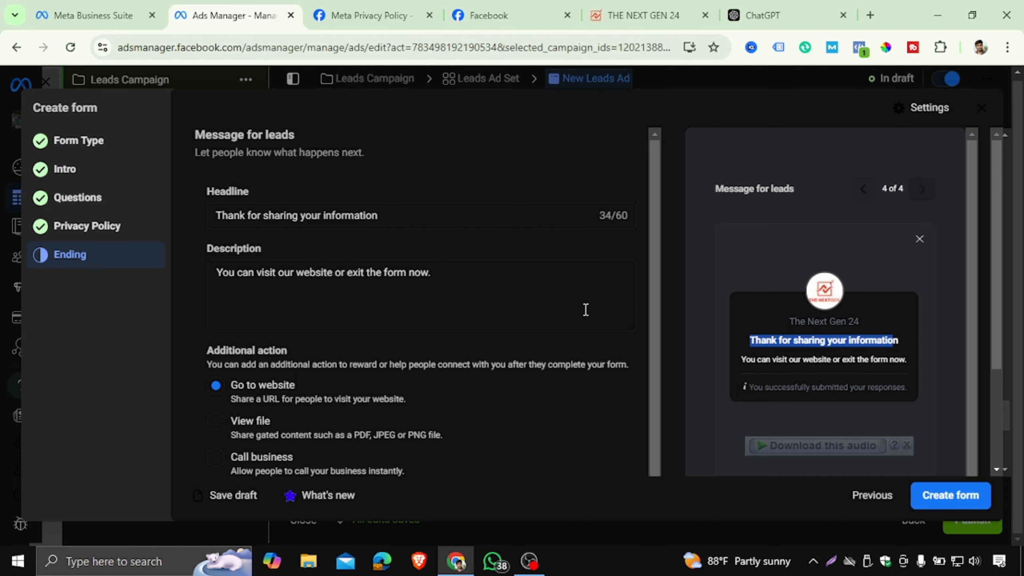
Review the ending message's description and additional action options, and dismiss the audio download overlay covering the preview.
click(254, 273)
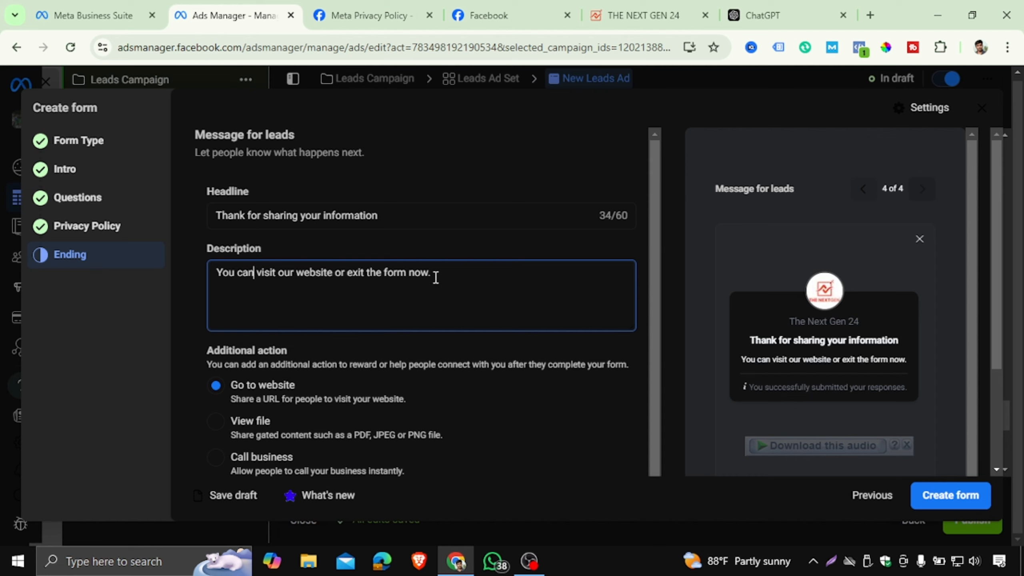
drag(432, 272, 203, 275)
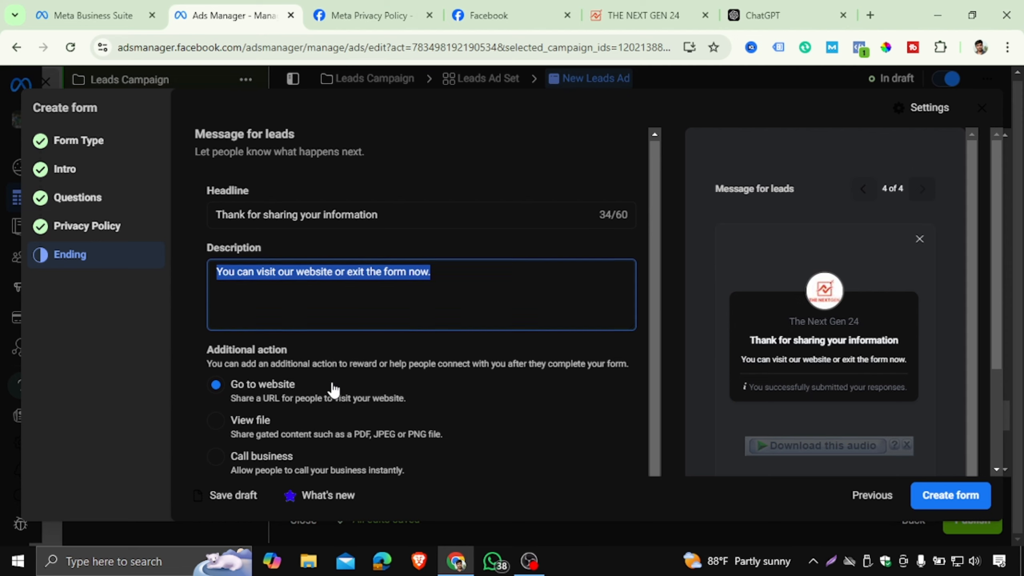
scroll(331, 391, down, 2)
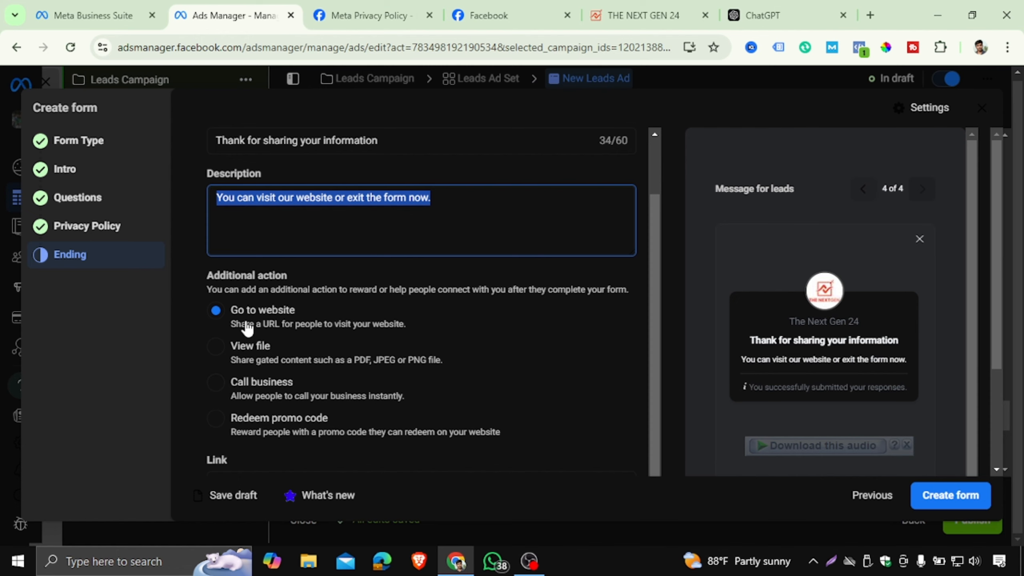
scroll(261, 343, down, 3)
scroll(869, 384, down, 2)
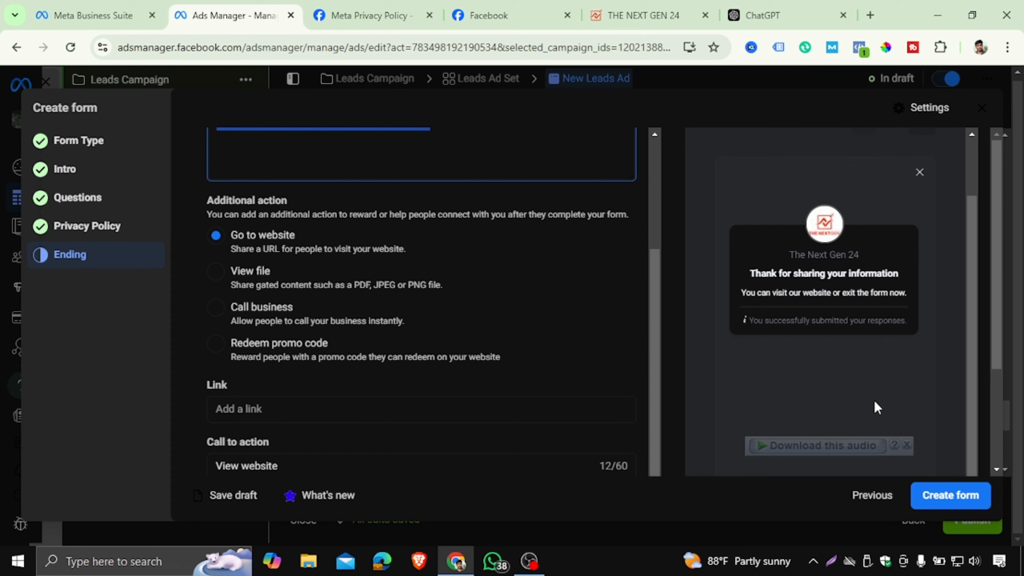
scroll(874, 400, down, 2)
click(909, 445)
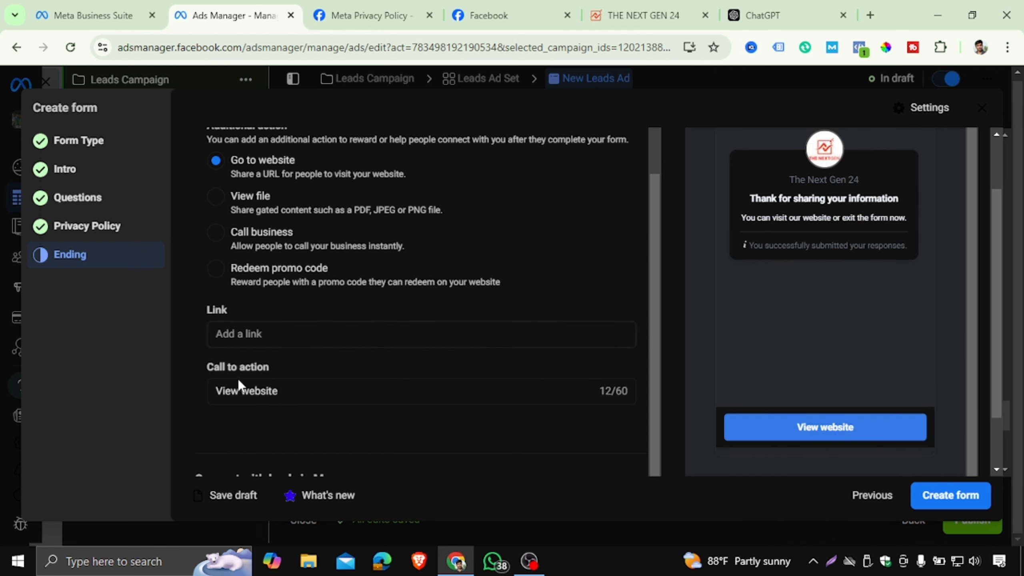
Set the ending's call to action text to "Visit our Website".
drag(282, 394, 198, 397)
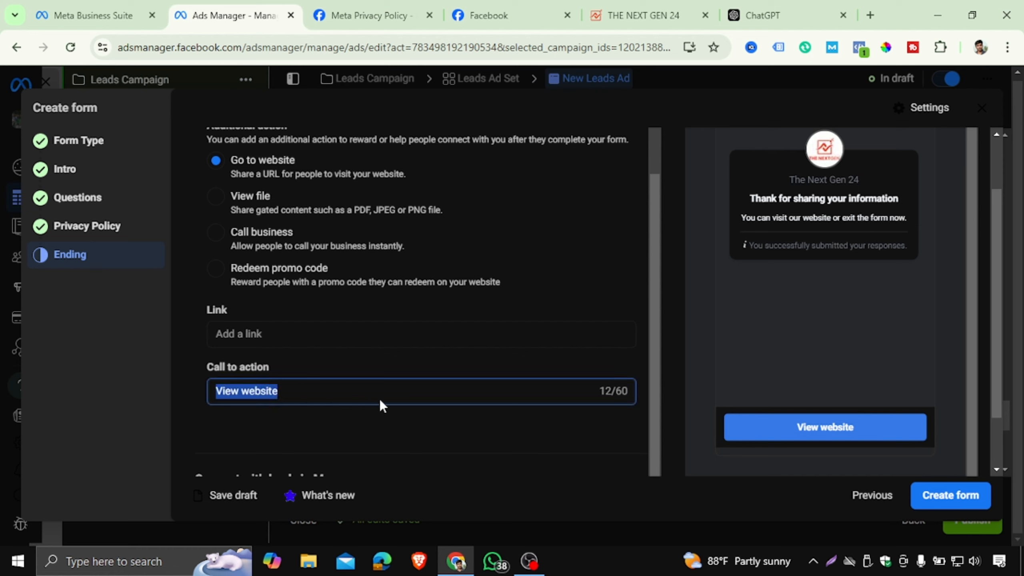
text(V)
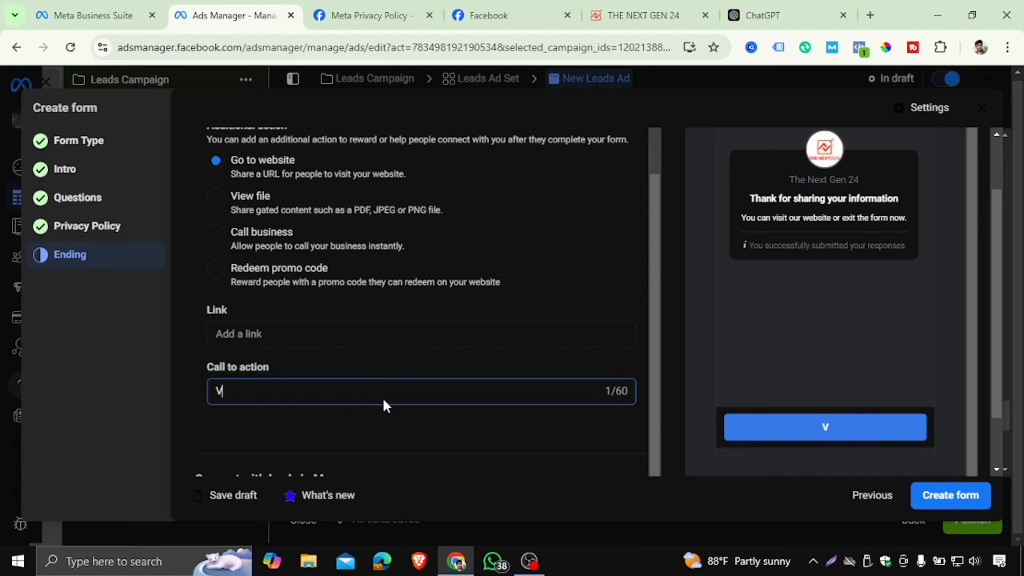
text(isit our Wb)
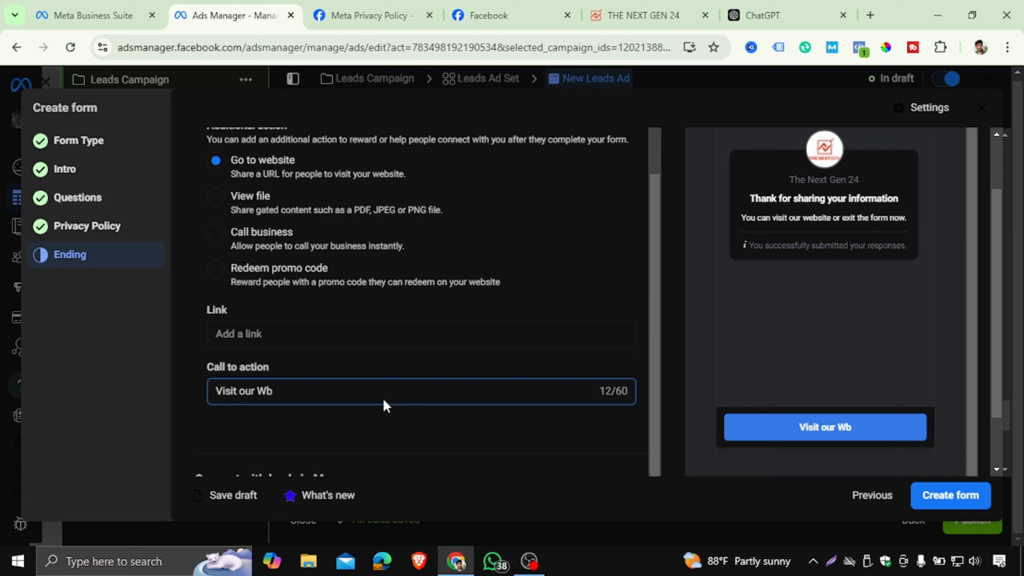
key(BackSpace)
key(BackSpace)
text(Website)
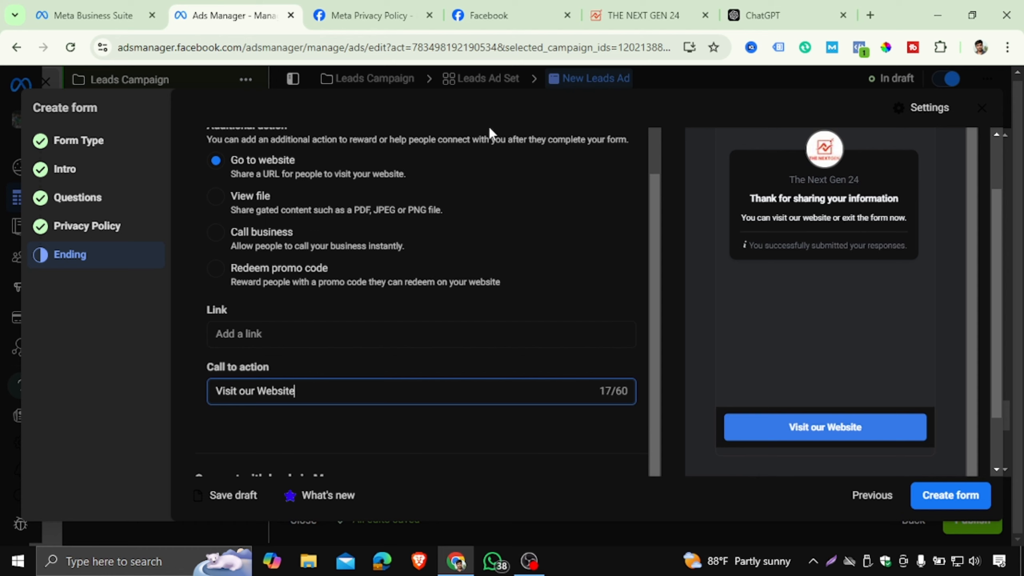
Switch to The Next Gen 24 website and copy its full address for the ending's link.
click(294, 334)
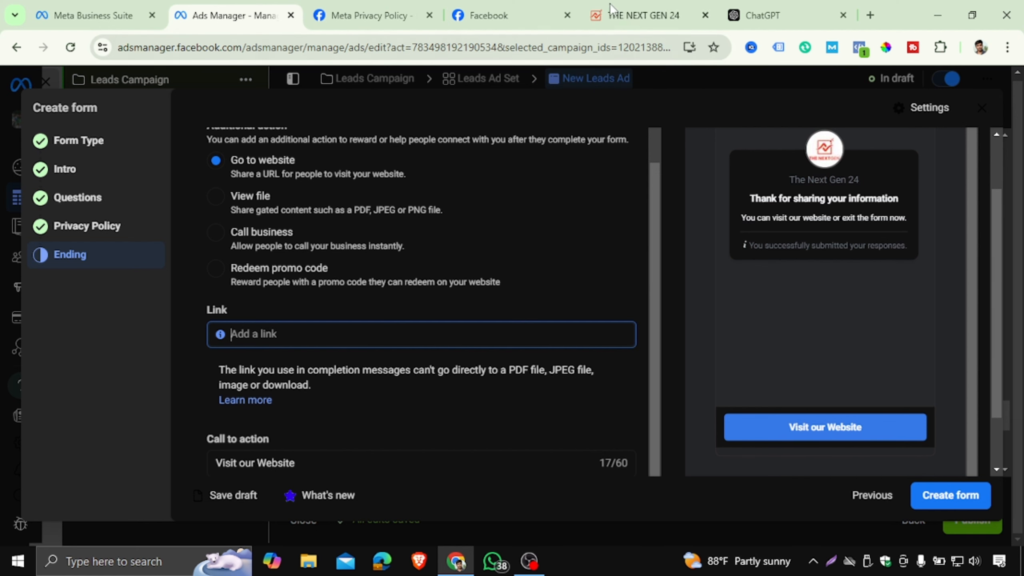
click(641, 15)
click(341, 48)
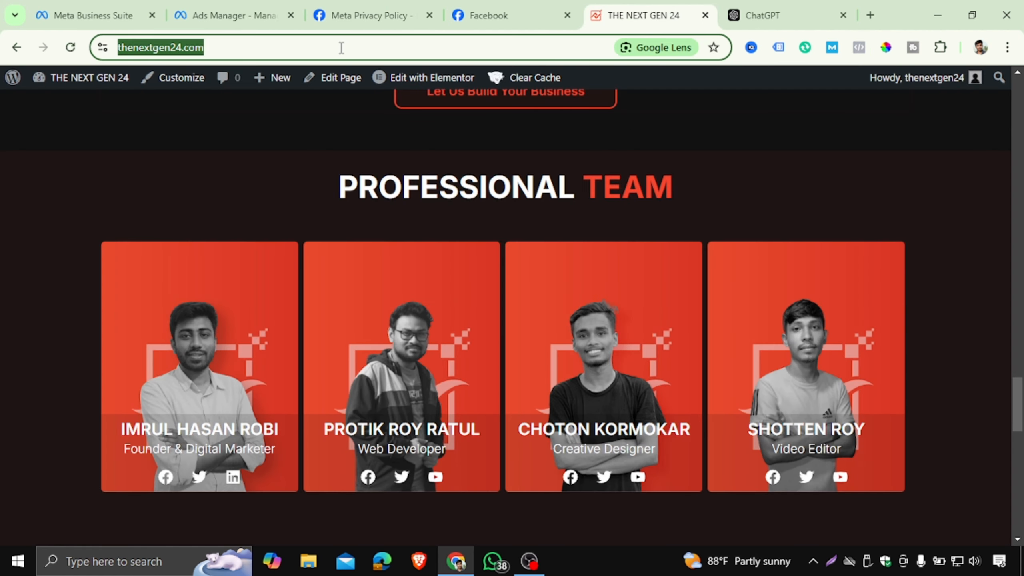
right_click(340, 47)
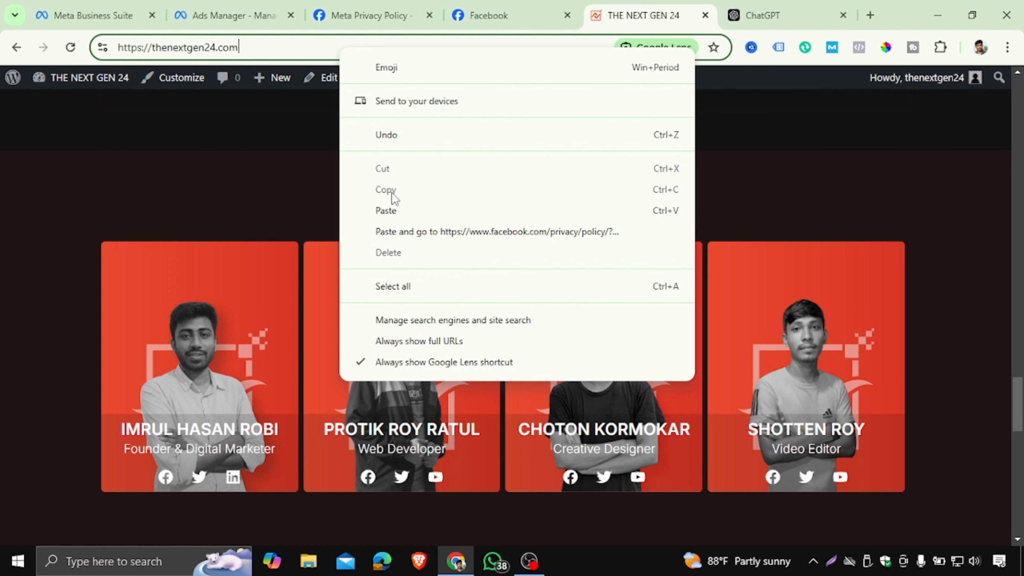
double_click(271, 42)
triple_click(271, 43)
right_click(271, 43)
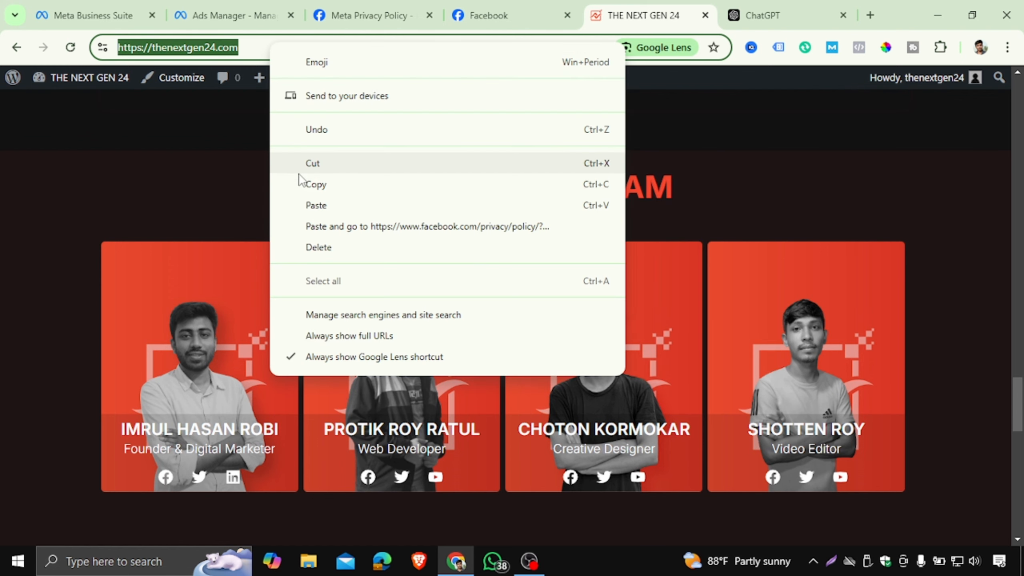
click(335, 187)
click(196, 18)
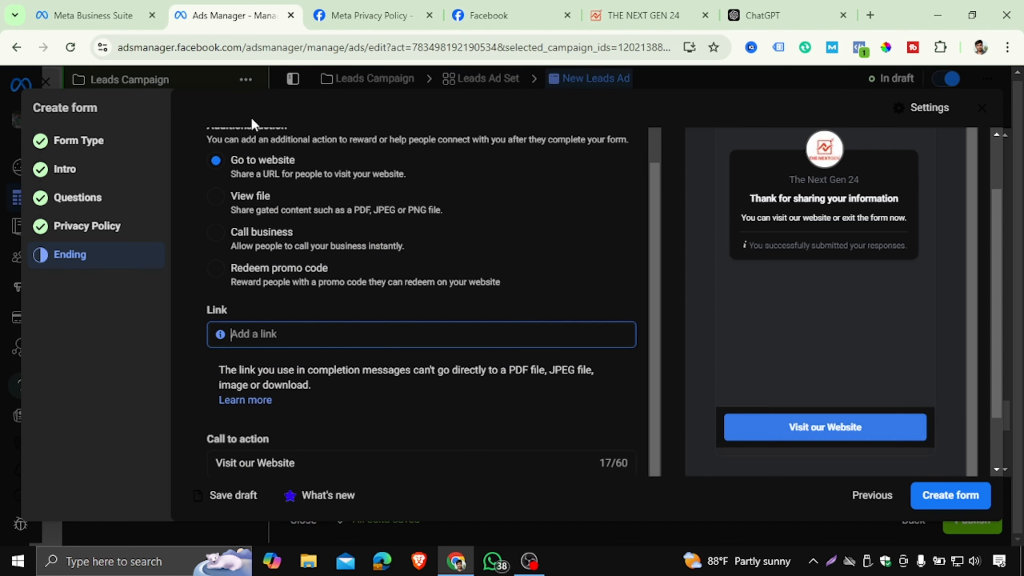
right_click(269, 331)
click(323, 162)
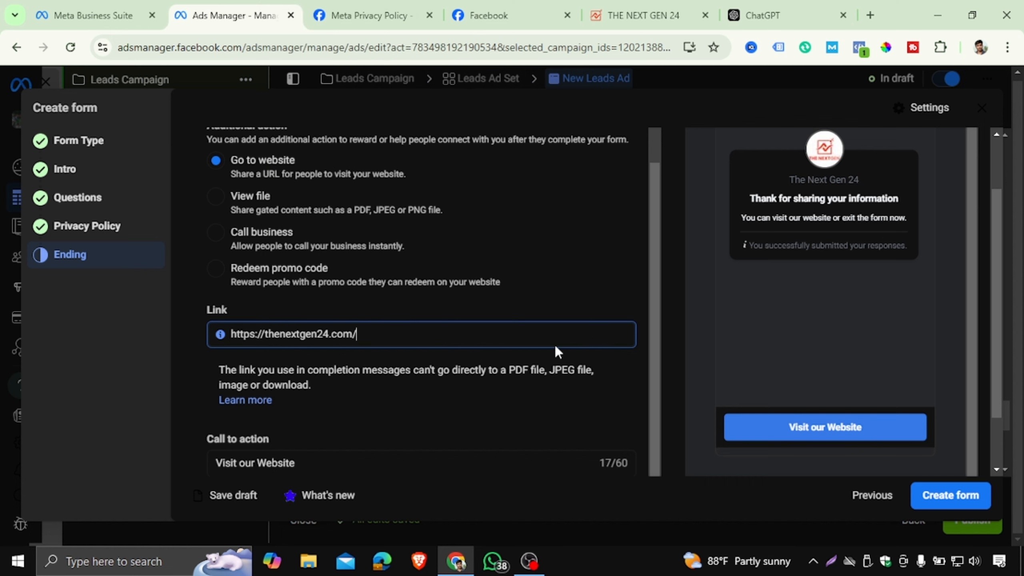
Review the completed ending message, and check the Questions section together with its contact information preview.
scroll(587, 323, up, 5)
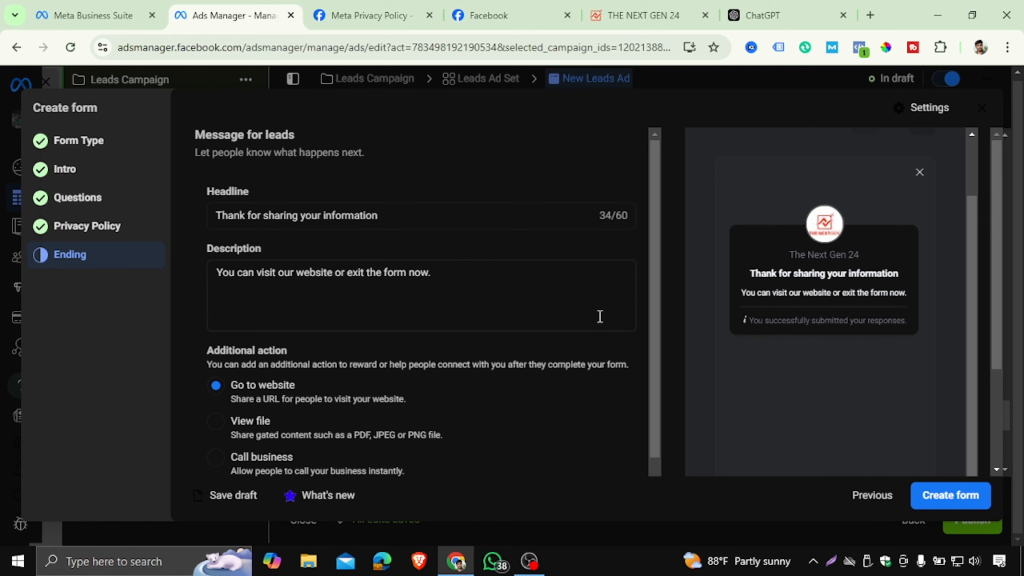
scroll(885, 335, down, 4)
scroll(885, 335, up, 4)
click(83, 205)
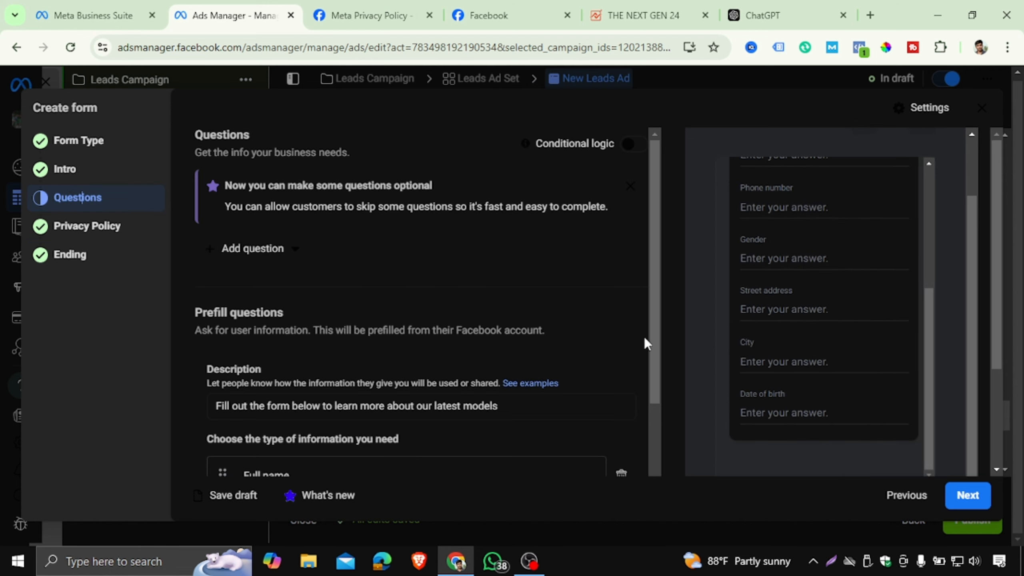
scroll(799, 306, up, 5)
scroll(799, 308, down, 4)
scroll(799, 309, up, 4)
scroll(771, 315, down, 4)
scroll(768, 307, up, 4)
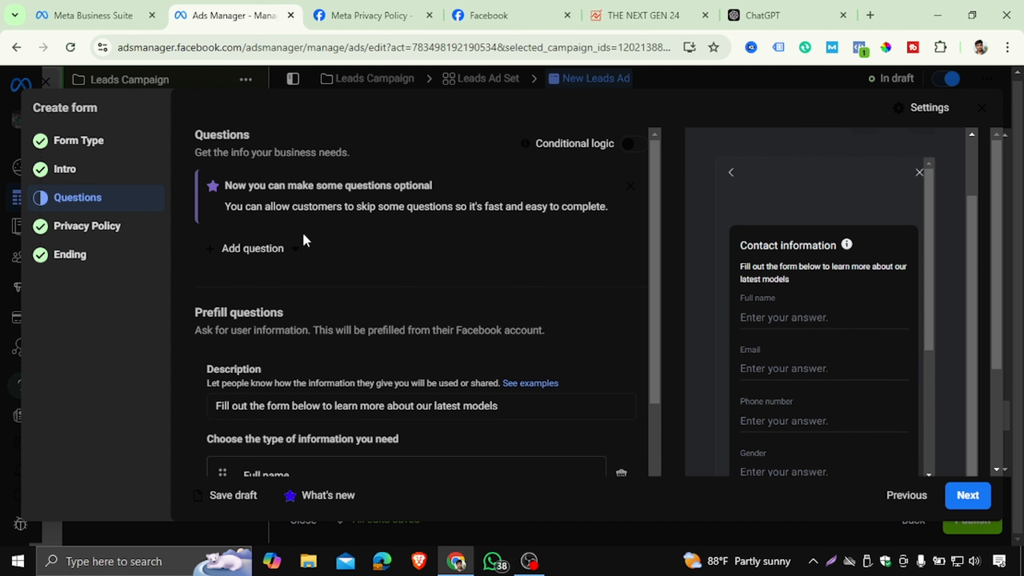
Open the form's Intro section and review the greeting headline and description along with their preview.
click(72, 167)
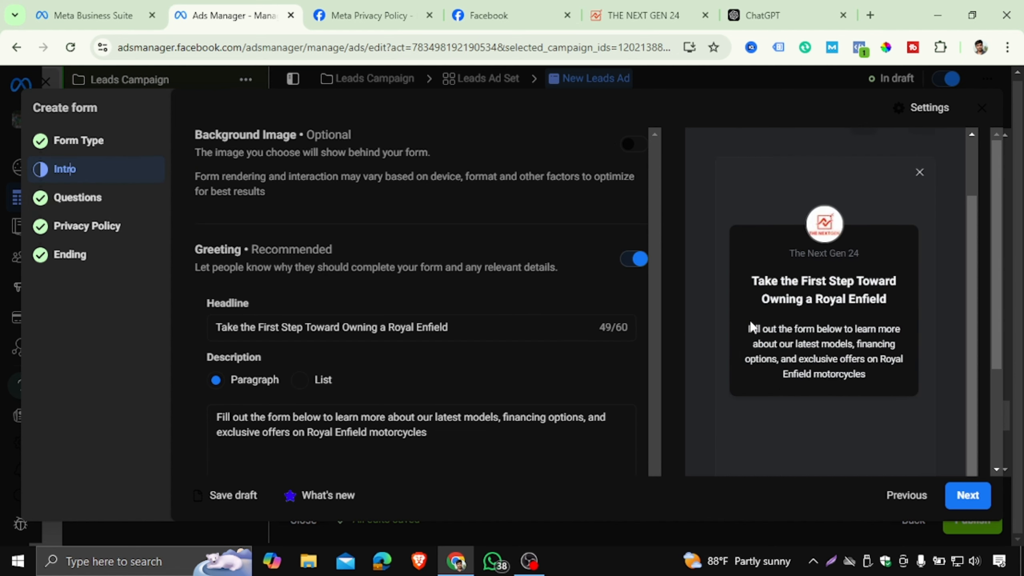
scroll(834, 382, down, 5)
scroll(836, 386, up, 2)
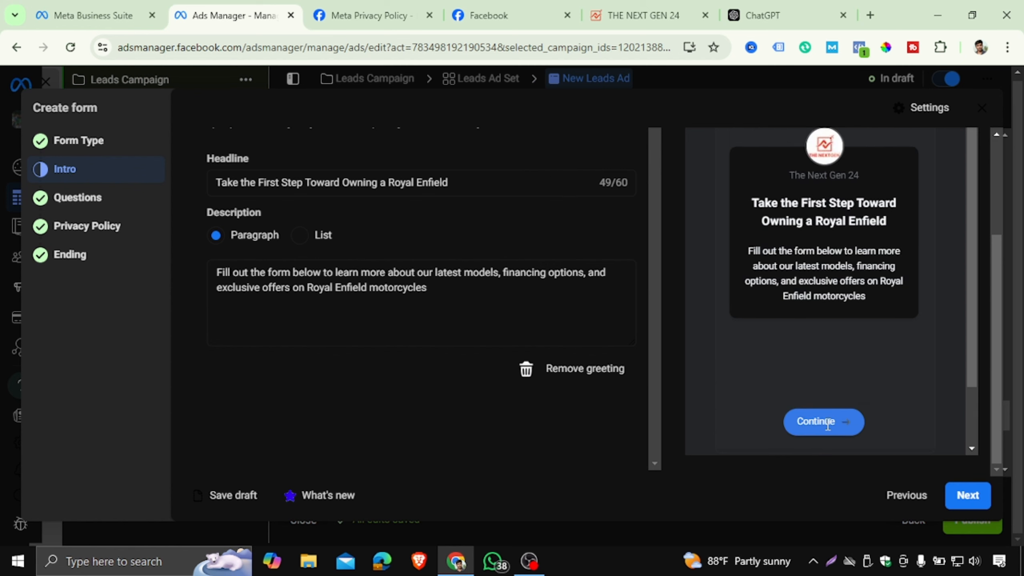
scroll(841, 333, up, 4)
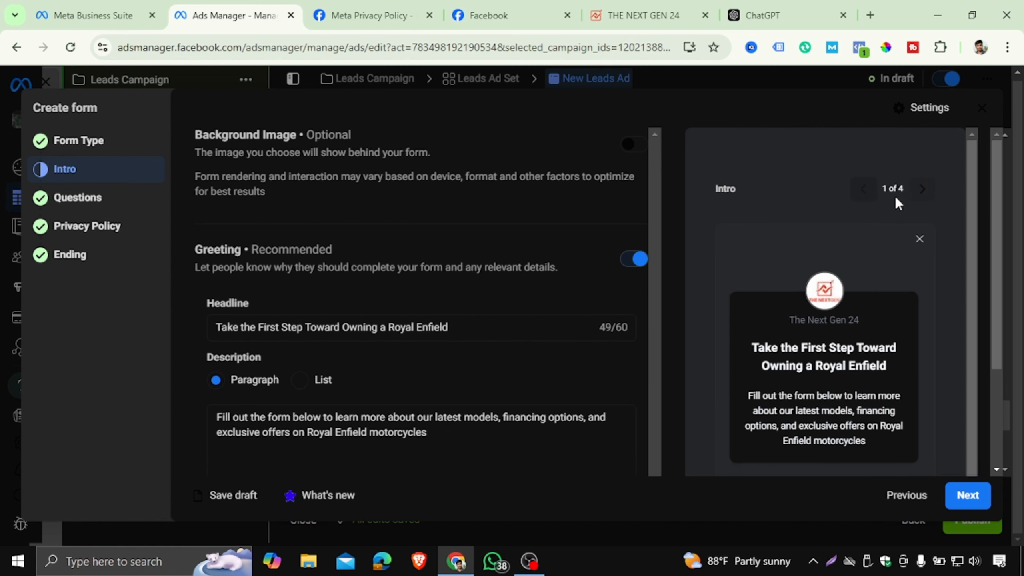
scroll(825, 294, down, 2)
scroll(757, 271, down, 3)
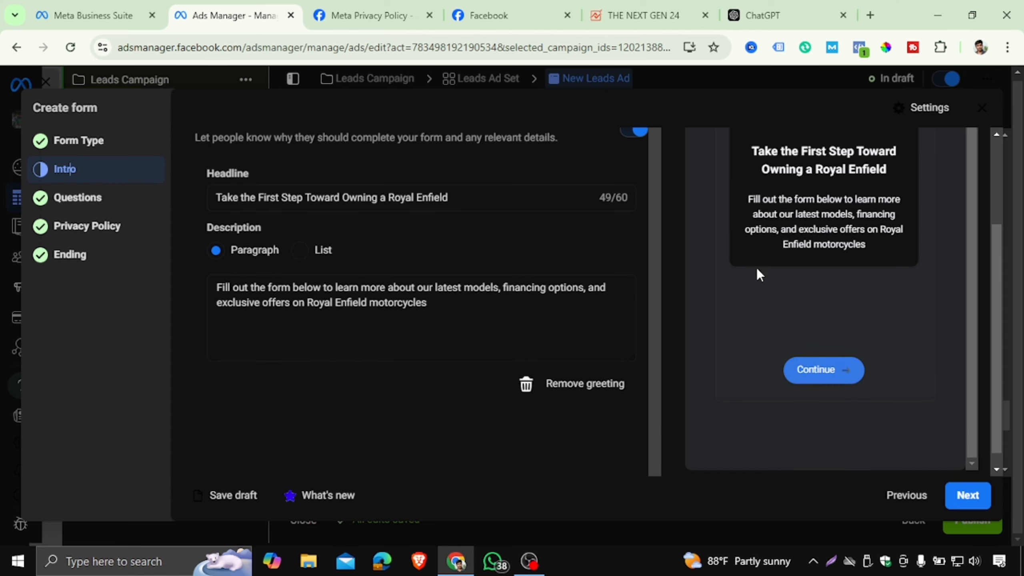
Examine the intro page of the form preview, reading its greeting headline, description and the Continue control beneath them.
scroll(415, 196, up, 3)
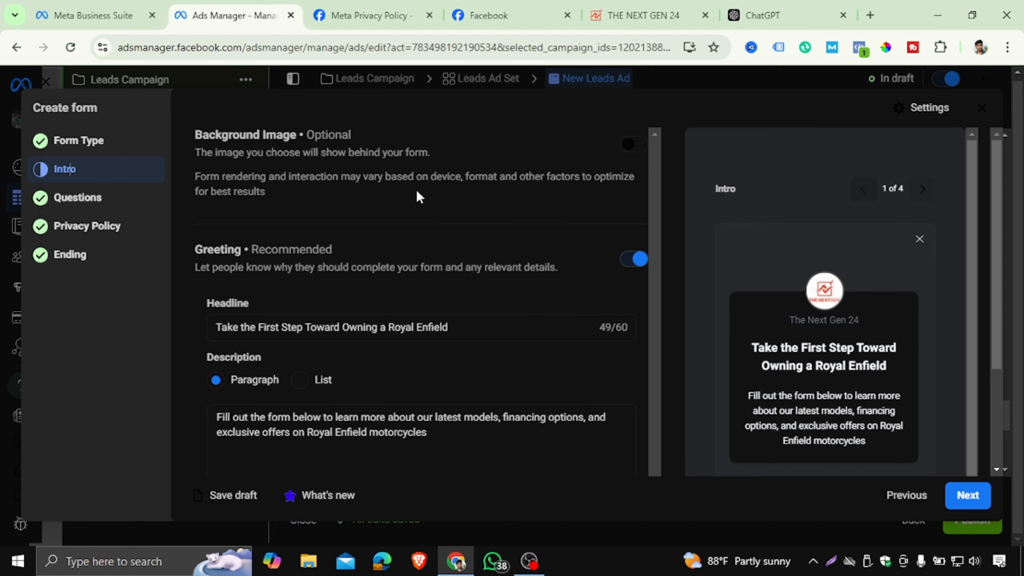
scroll(765, 268, down, 2)
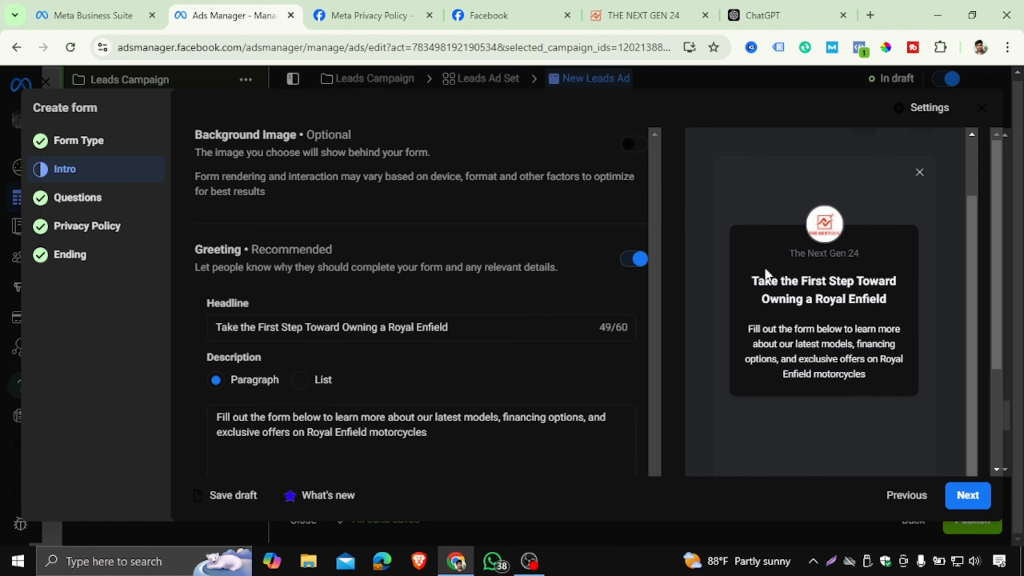
scroll(765, 269, up, 2)
drag(747, 348, 899, 365)
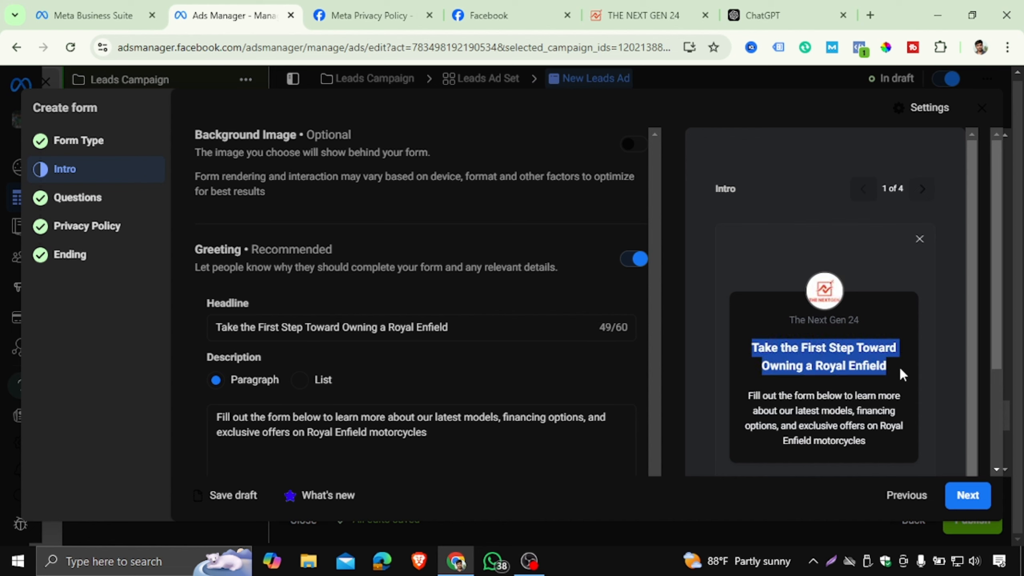
drag(754, 395, 874, 432)
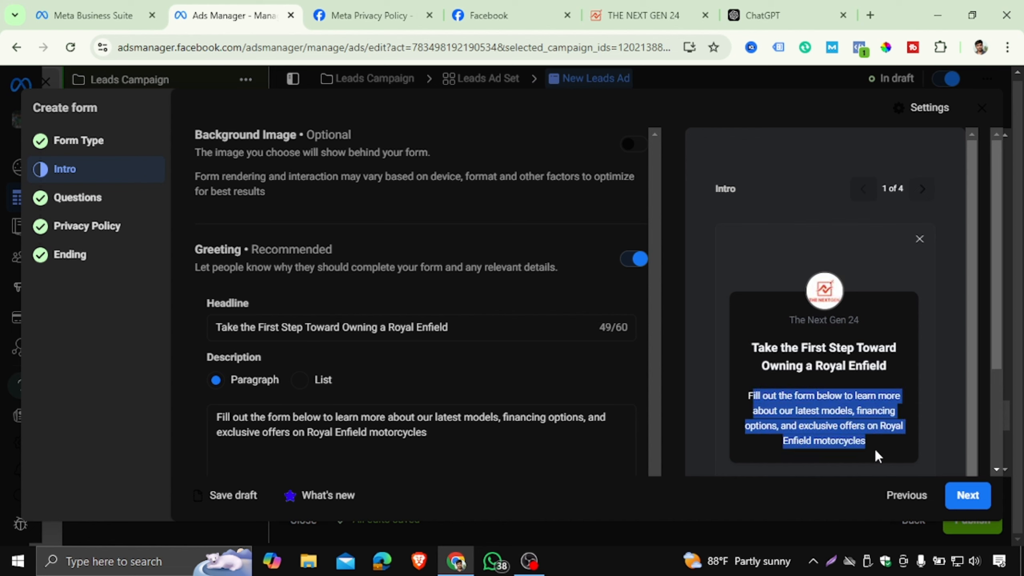
click(866, 298)
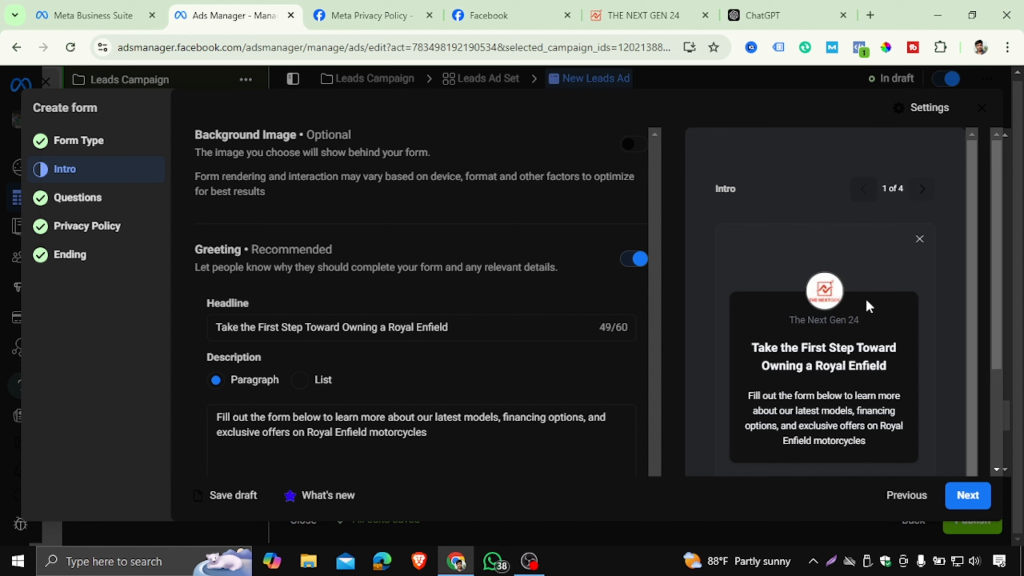
scroll(867, 300, down, 2)
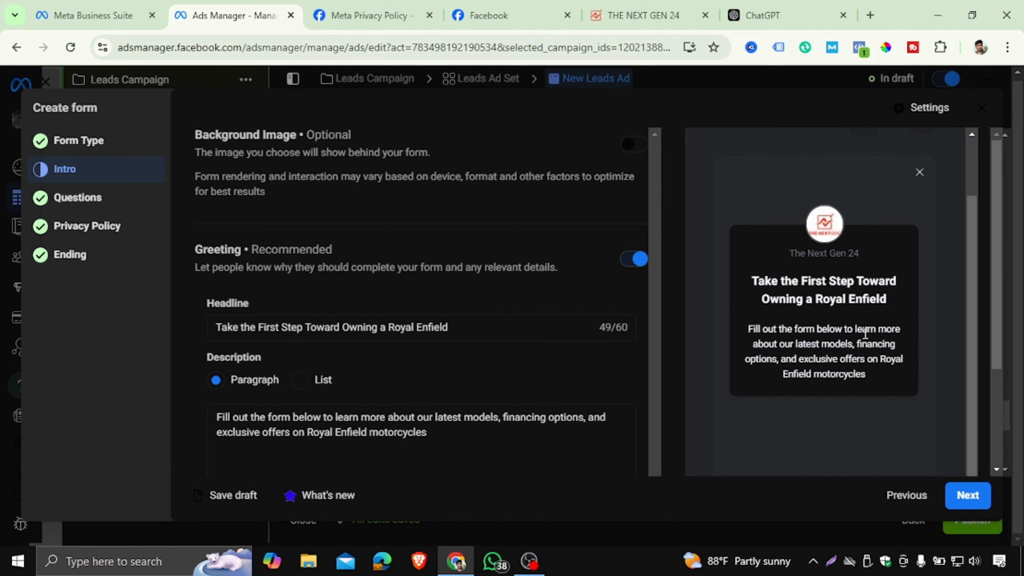
scroll(865, 334, down, 2)
scroll(865, 264, up, 2)
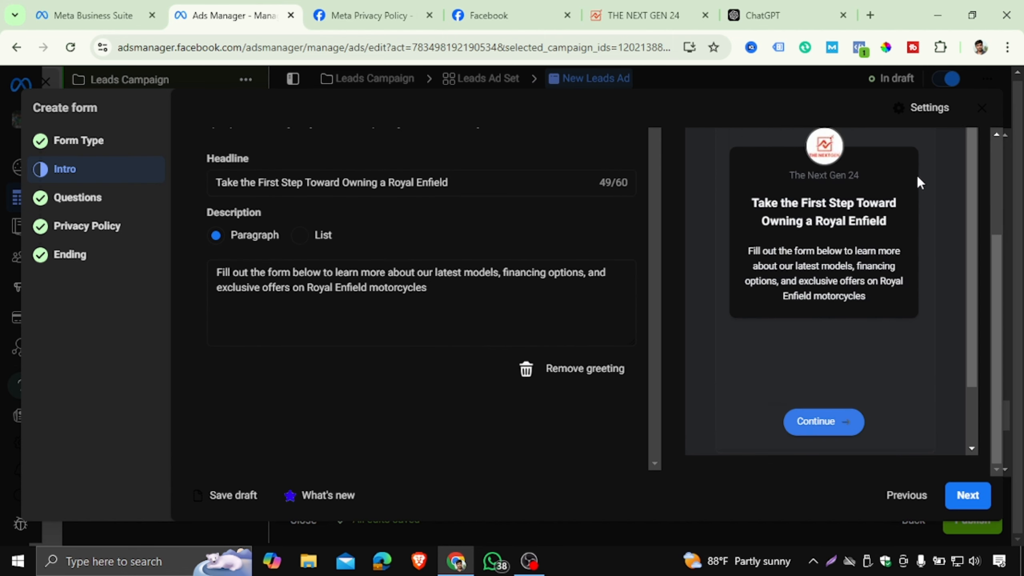
scroll(917, 178, up, 2)
scroll(919, 173, up, 2)
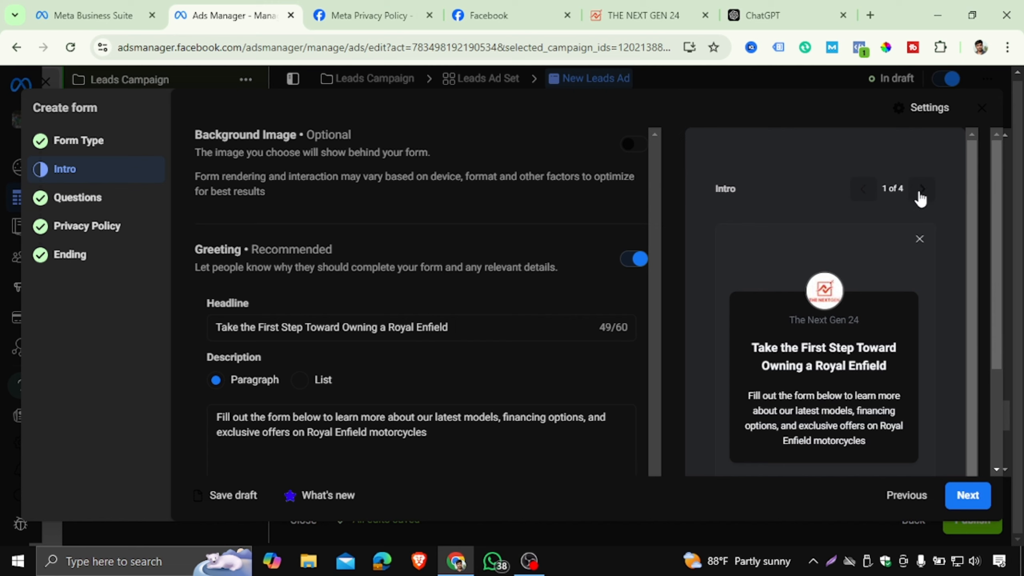
Advance the form preview to the prefill information page and examine its description and all contact fields through date of birth.
click(922, 189)
scroll(921, 263, down, 3)
scroll(921, 264, up, 3)
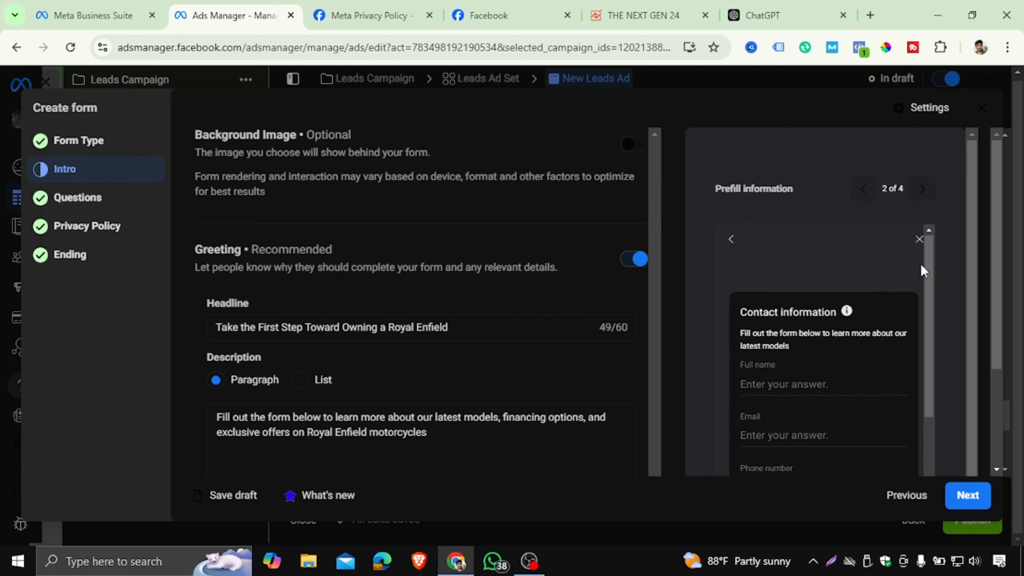
scroll(921, 264, down, 2)
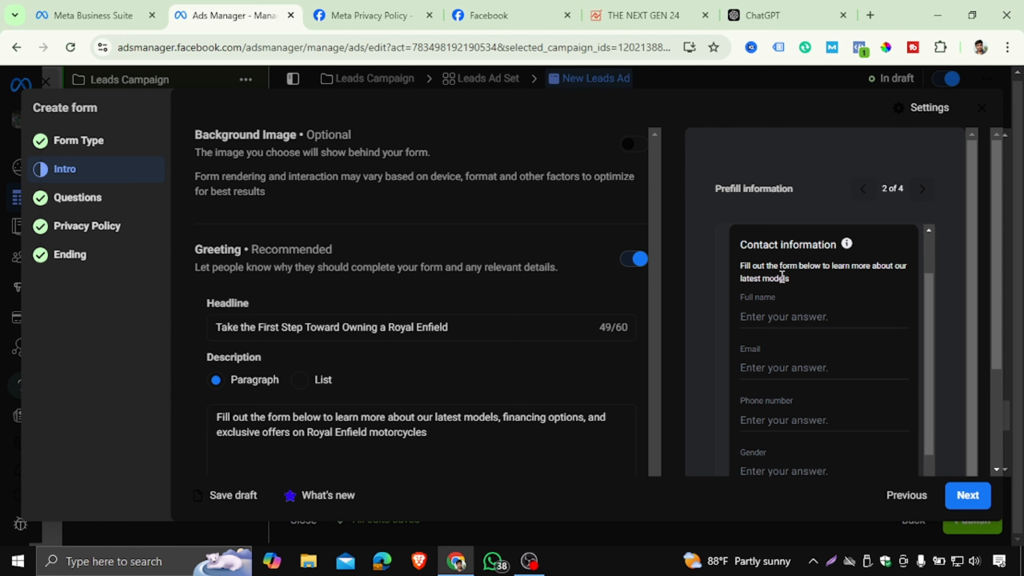
drag(790, 278, 736, 267)
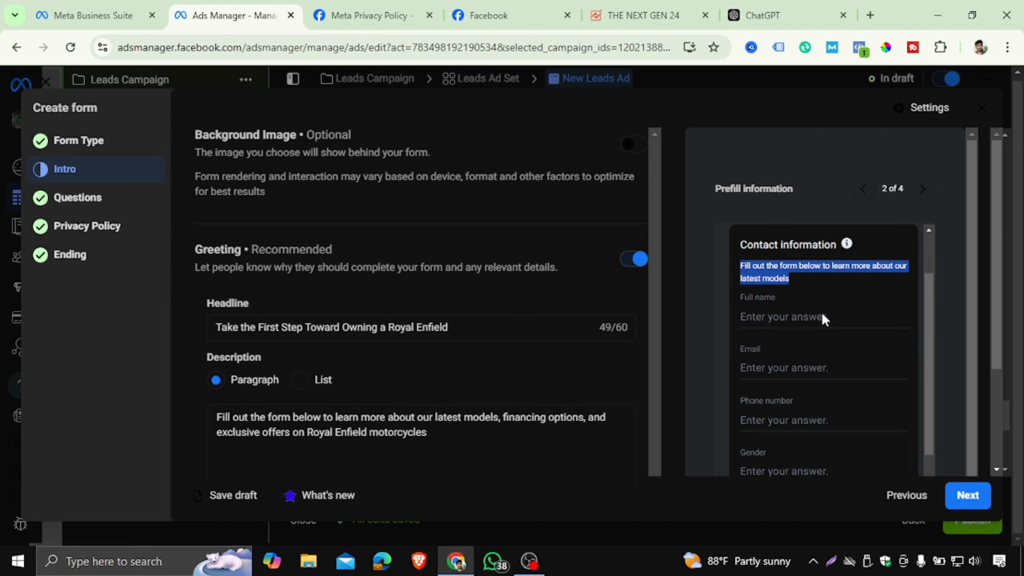
scroll(847, 319, down, 3)
scroll(840, 321, down, 1)
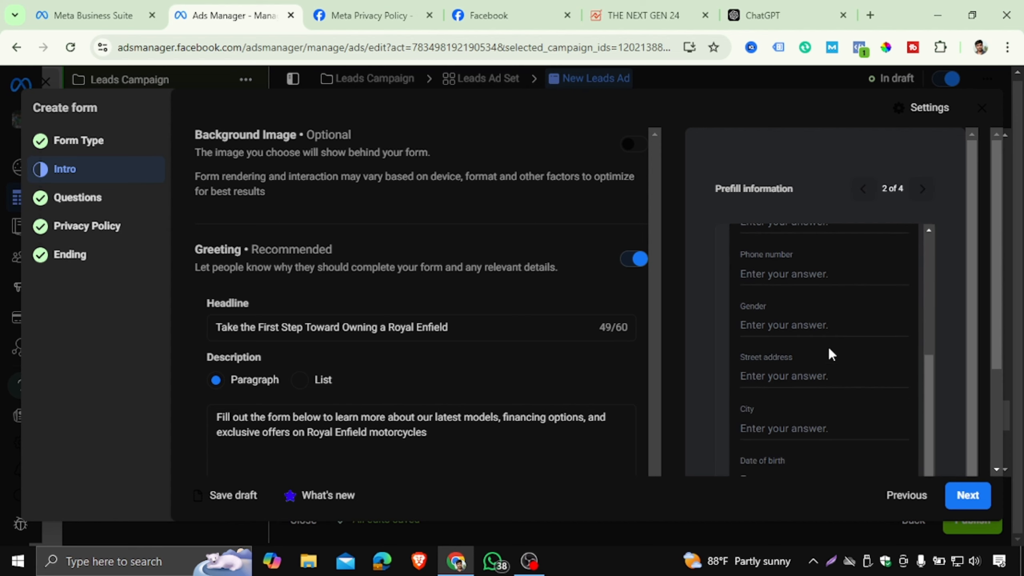
scroll(787, 385, down, 2)
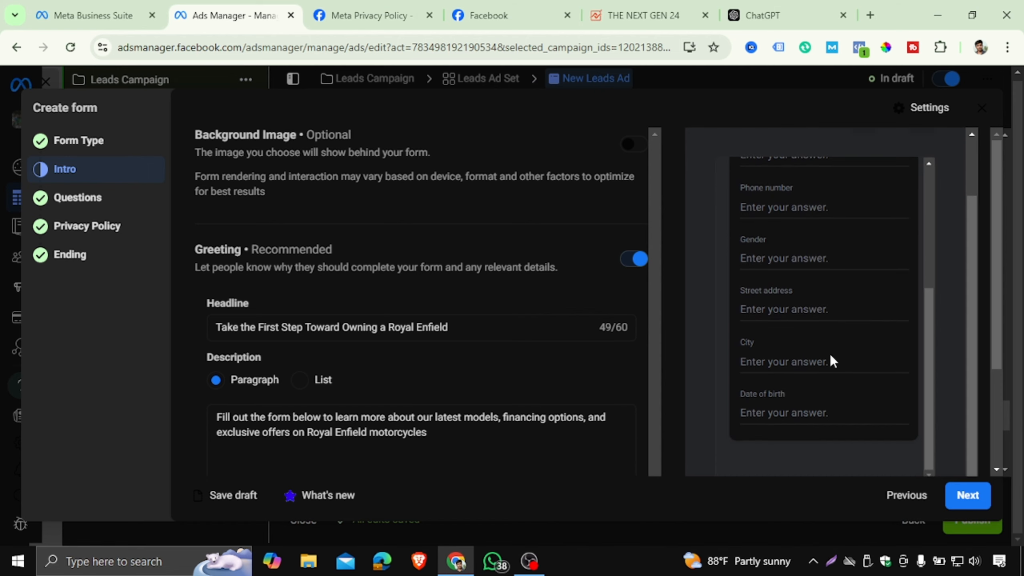
scroll(830, 355, up, 6)
scroll(850, 278, up, 2)
scroll(883, 336, down, 7)
scroll(883, 371, down, 3)
scroll(856, 229, up, 8)
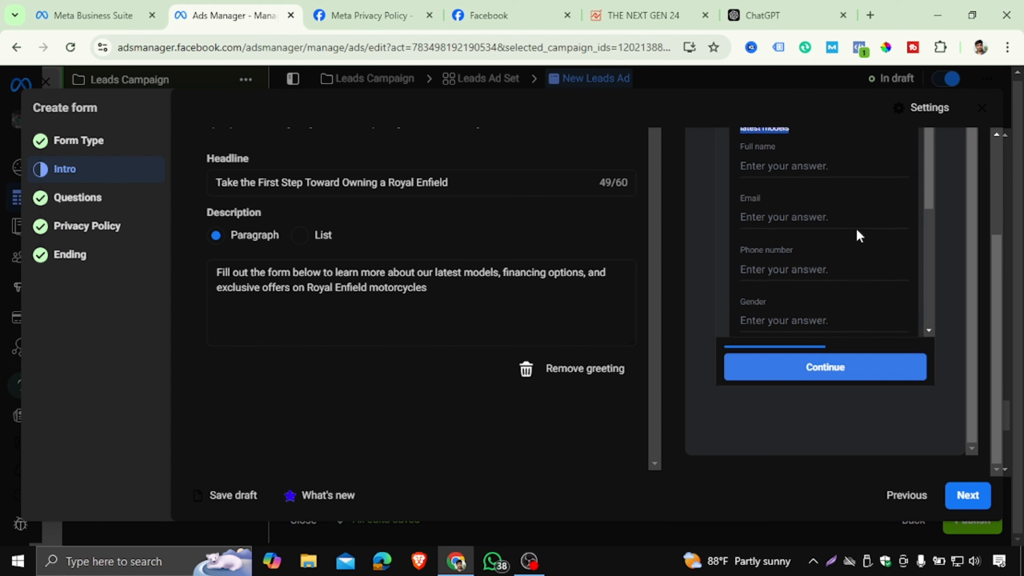
scroll(889, 214, up, 1)
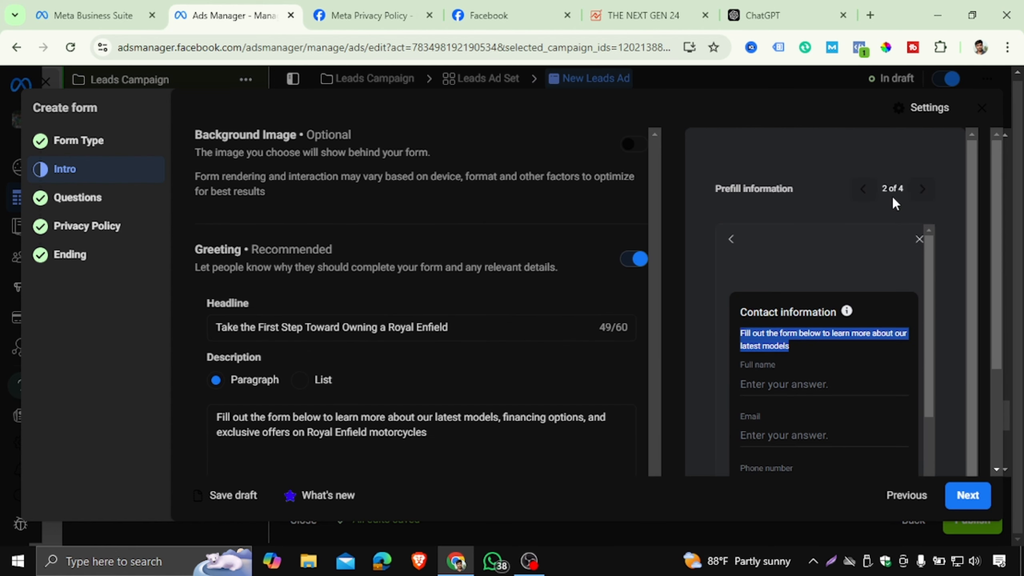
Advance the form preview to the privacy review page and examine the privacy policy text and Submit control.
click(916, 196)
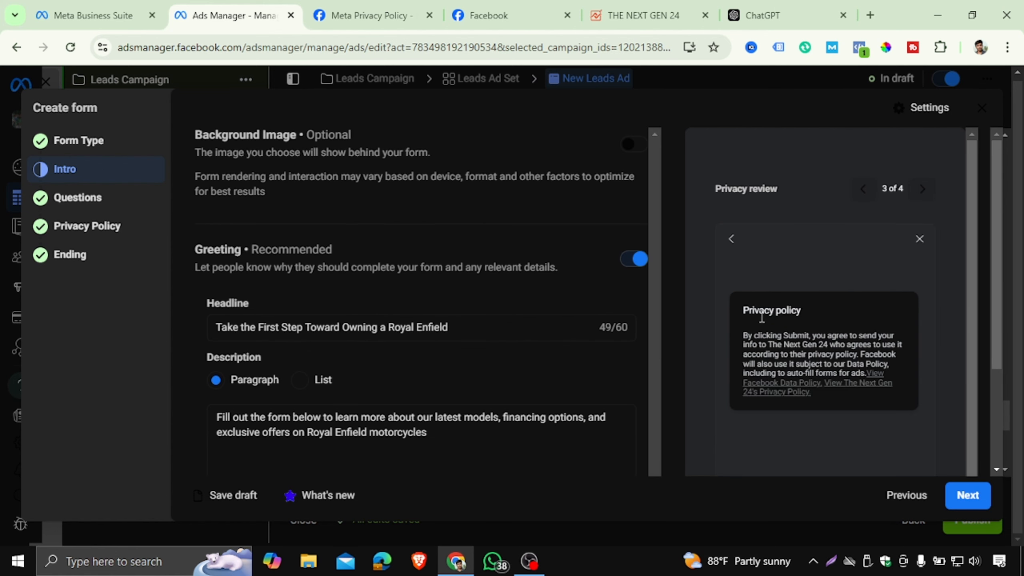
scroll(875, 354, down, 5)
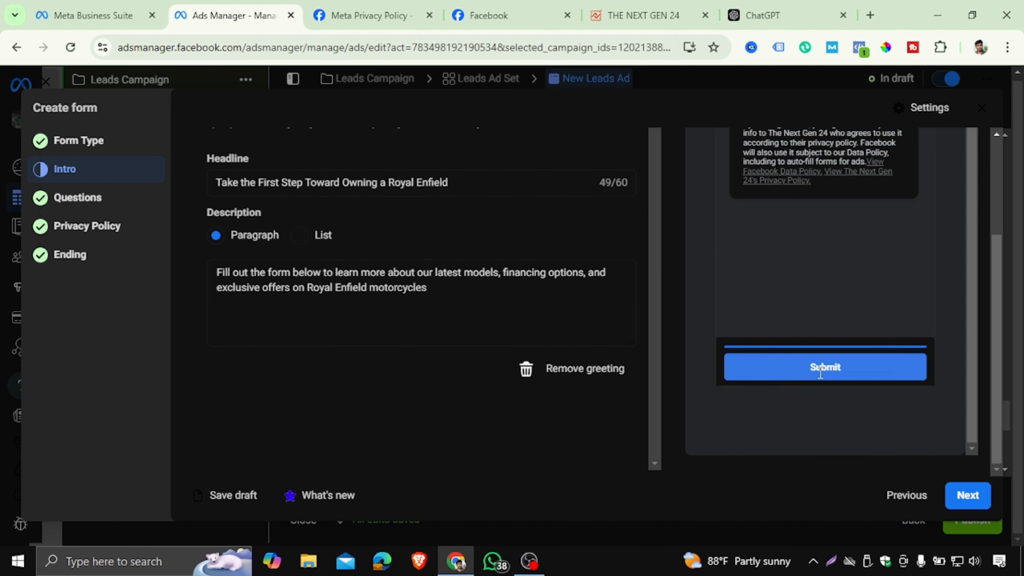
scroll(825, 351, up, 2)
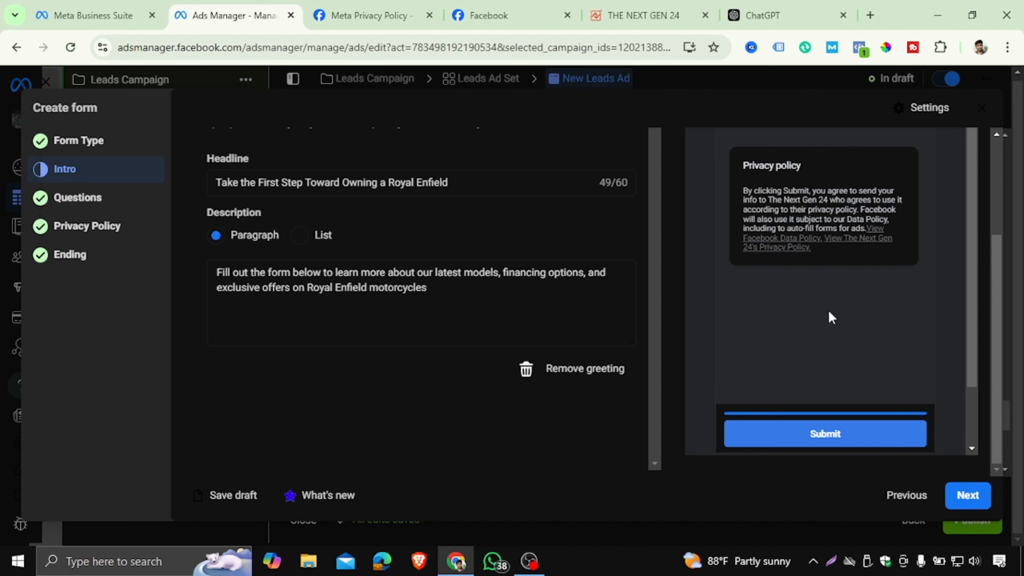
scroll(770, 242, up, 2)
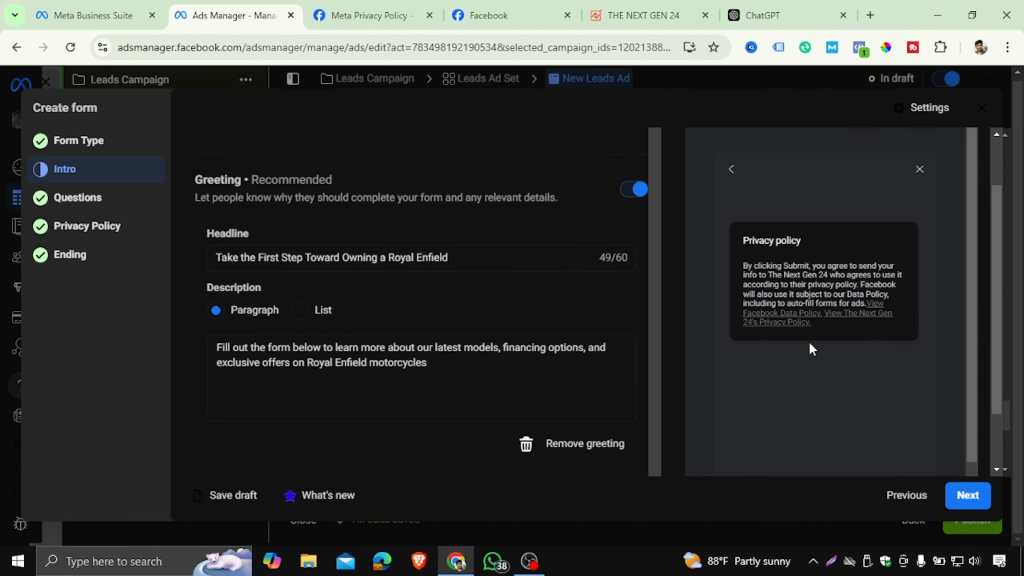
scroll(821, 372, down, 2)
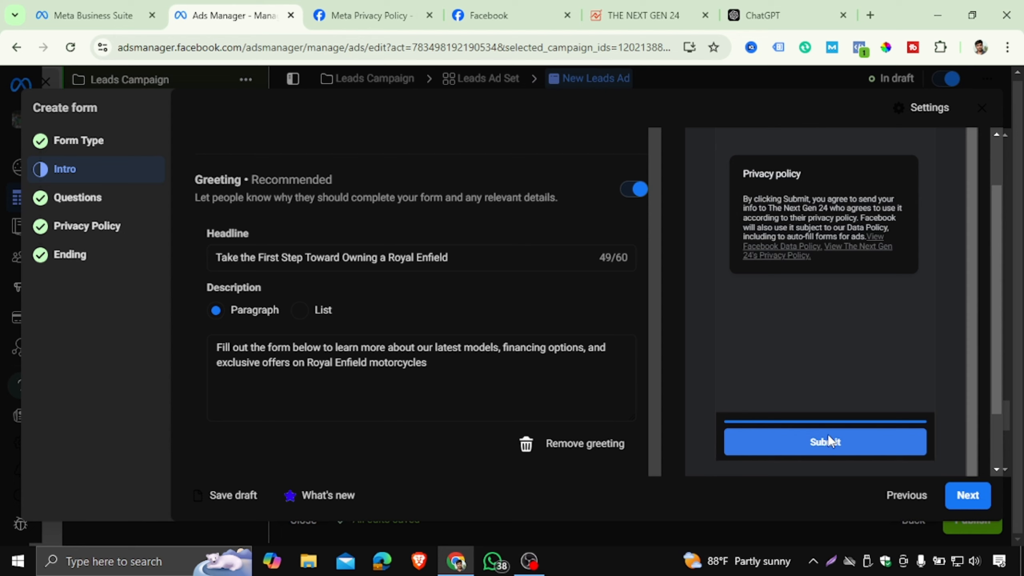
scroll(846, 260, up, 2)
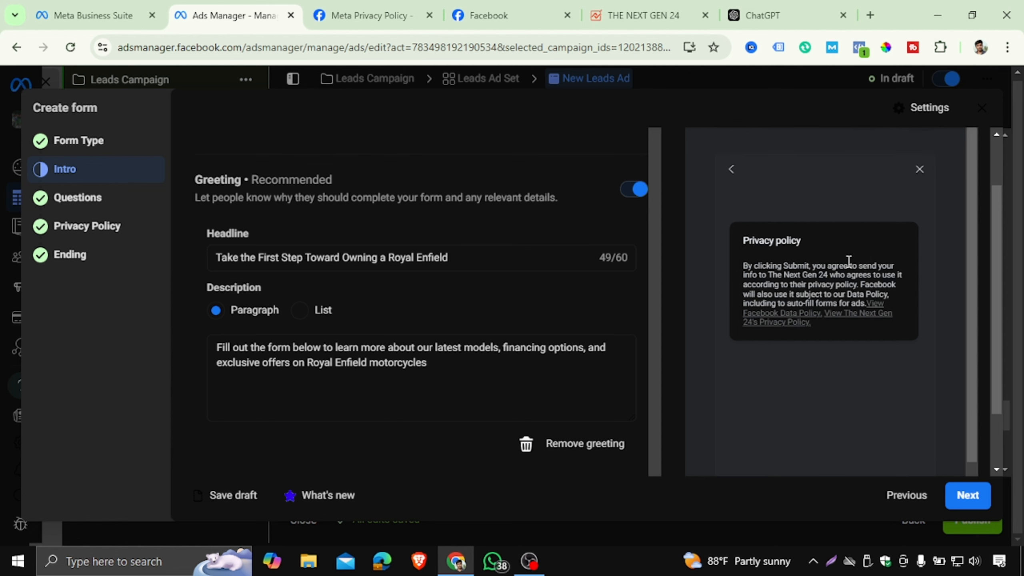
scroll(849, 261, up, 2)
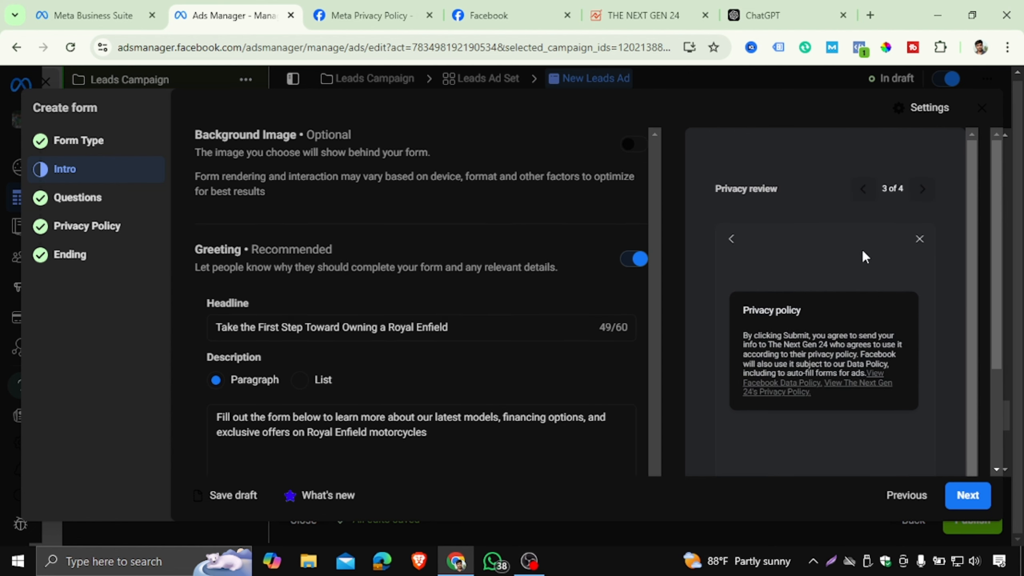
Advance the form preview to the message for leads, examine its text and website link, and check The Next Gen 24 site it leads to.
click(921, 190)
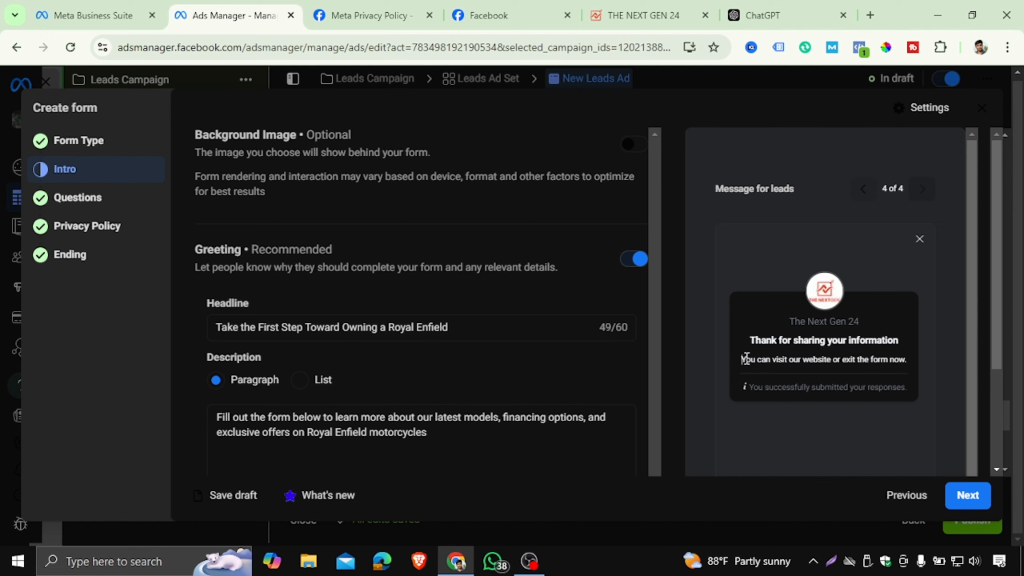
drag(741, 359, 907, 359)
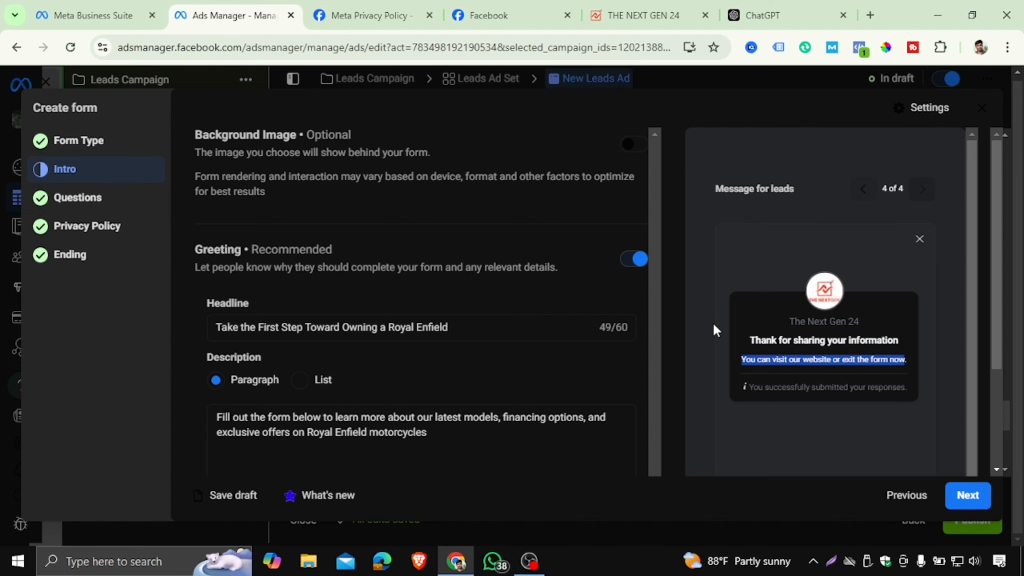
scroll(713, 325, down, 5)
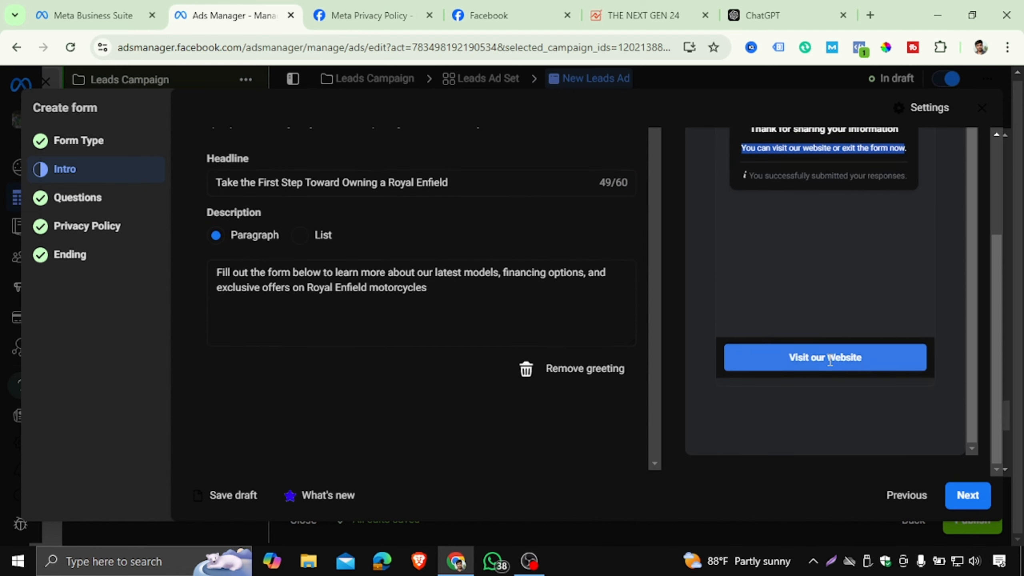
scroll(841, 354, up, 2)
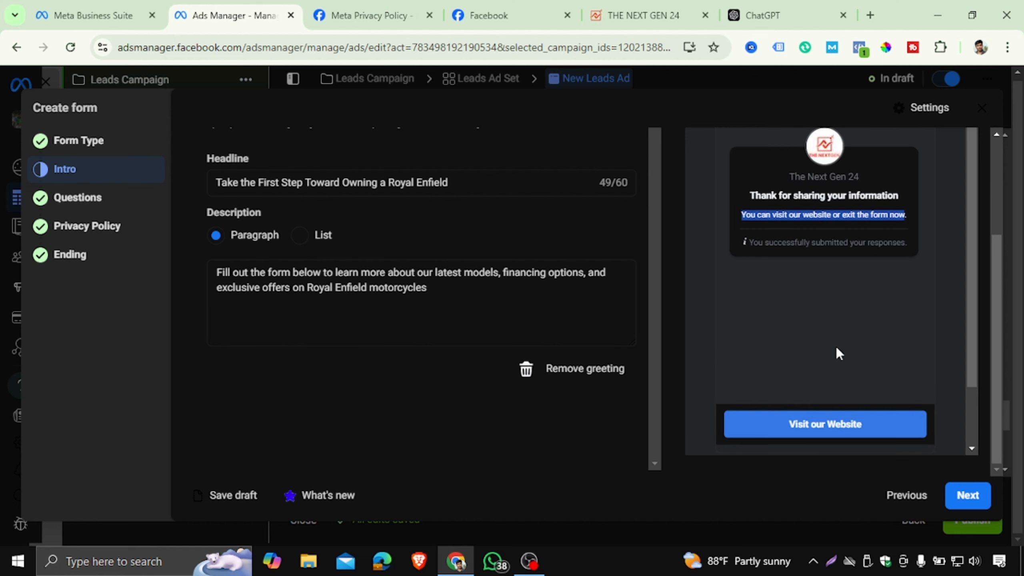
scroll(845, 298, up, 4)
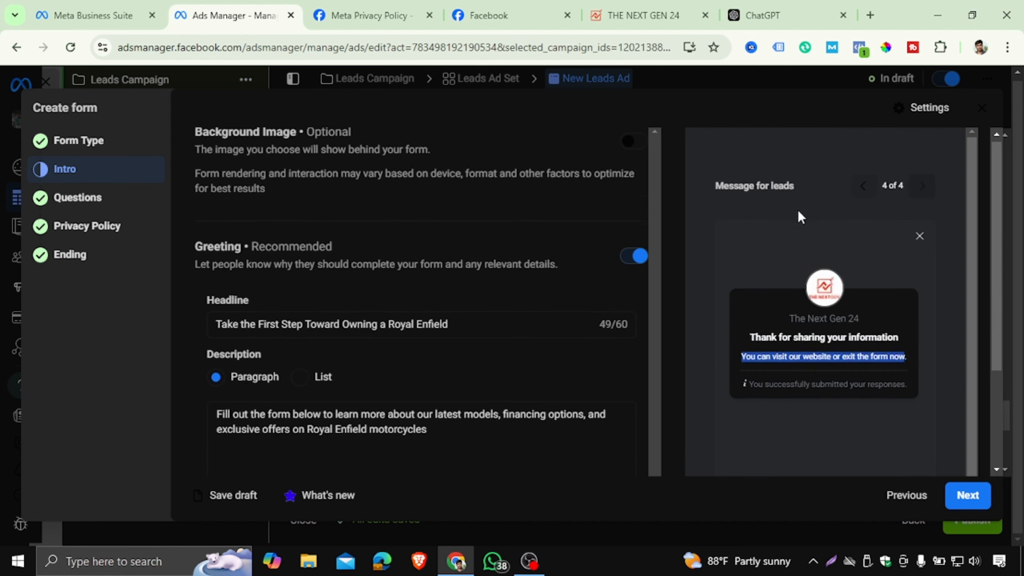
click(683, 8)
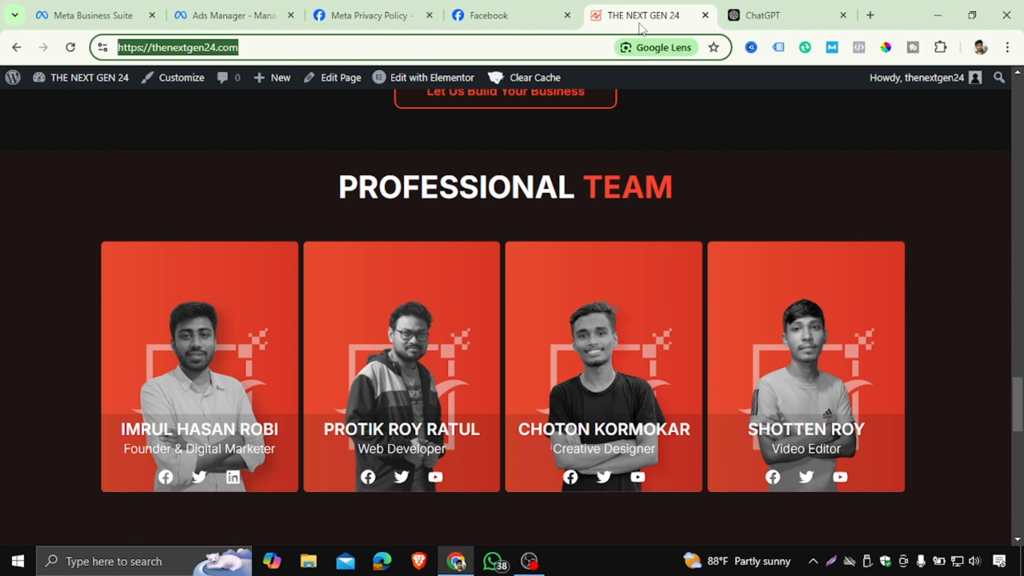
click(242, 6)
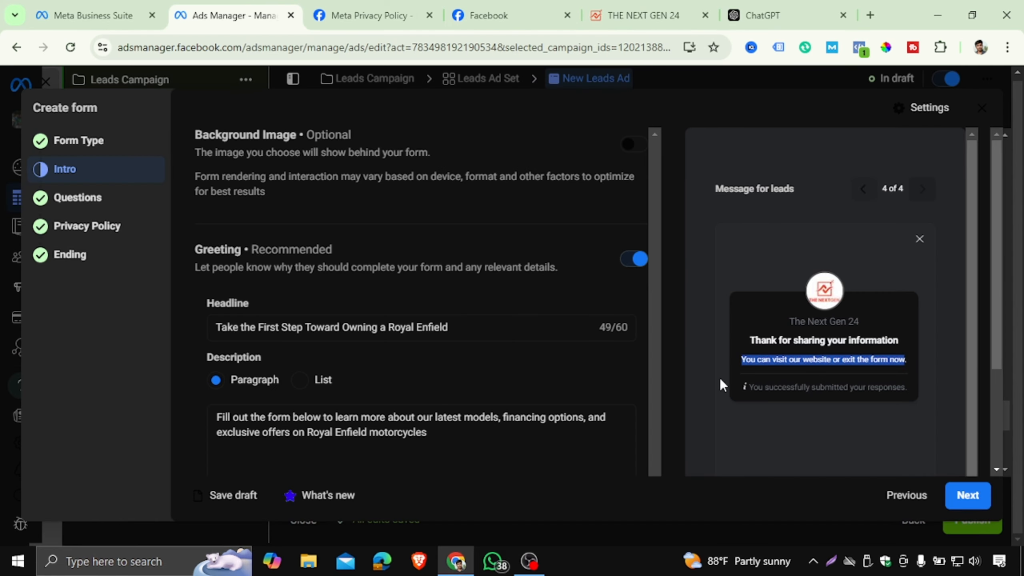
Proceed through the form's Questions, Privacy Policy and Ending sections, and create the instant form.
click(968, 495)
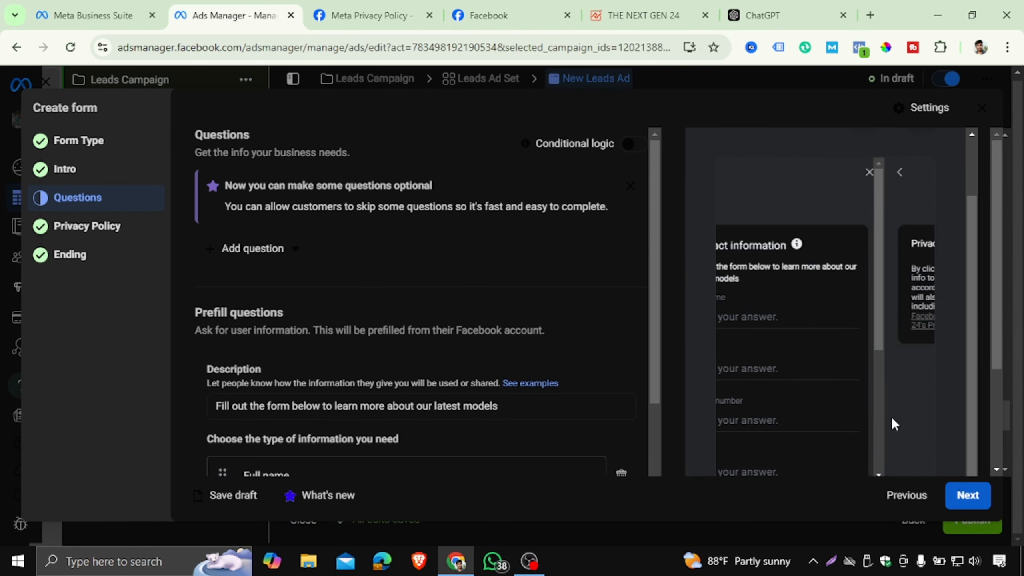
scroll(761, 366, down, 5)
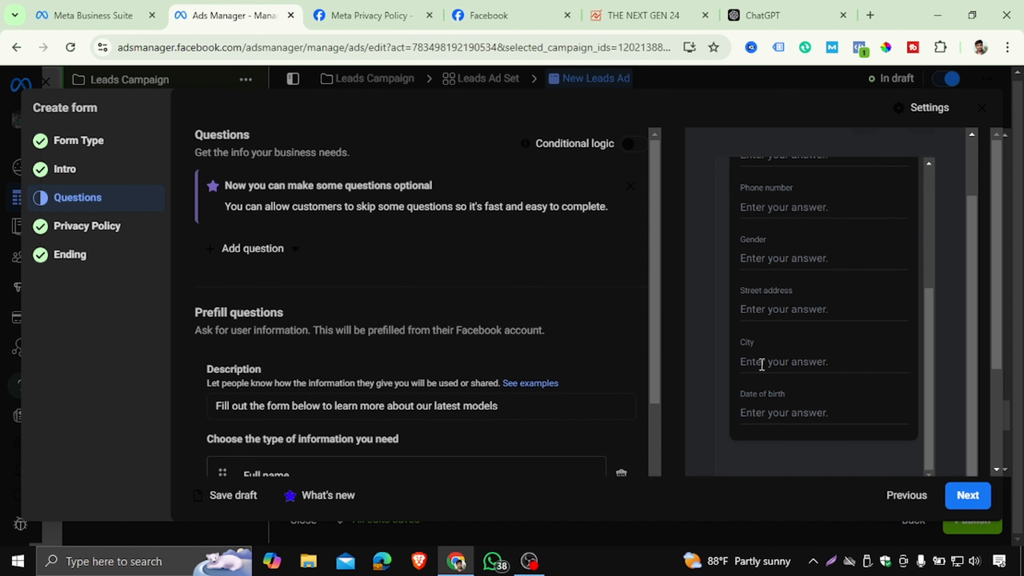
click(968, 498)
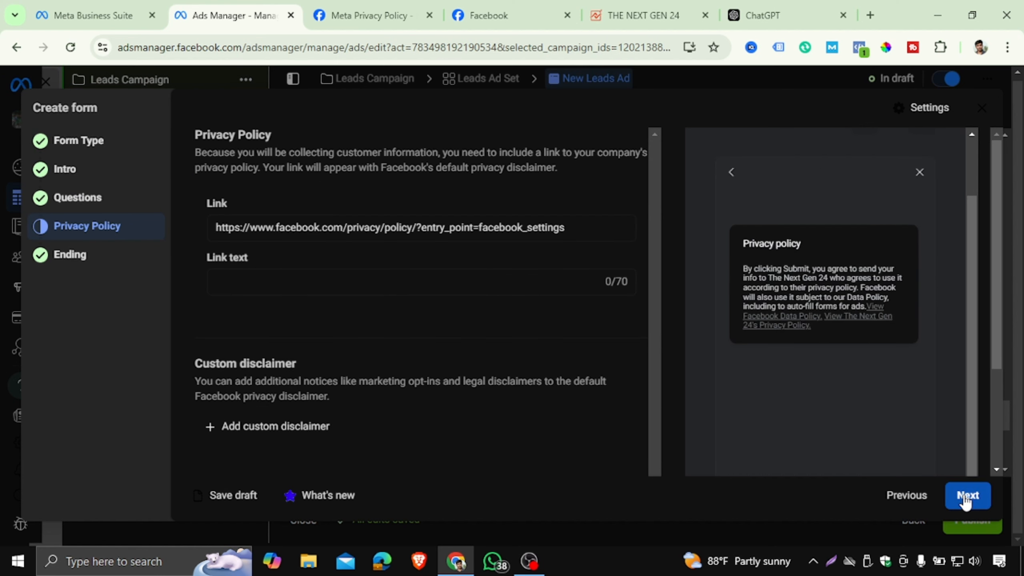
click(966, 497)
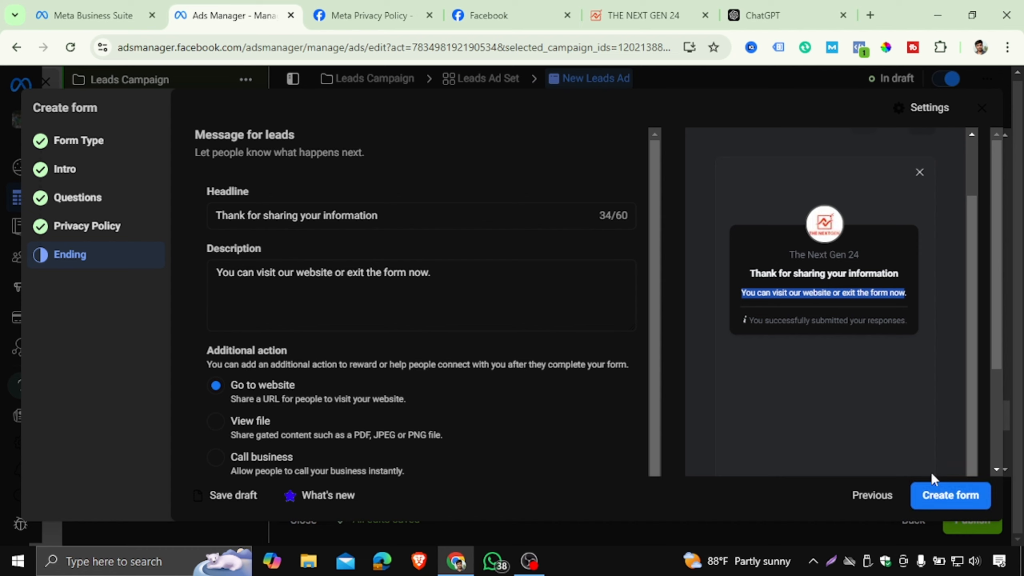
click(952, 499)
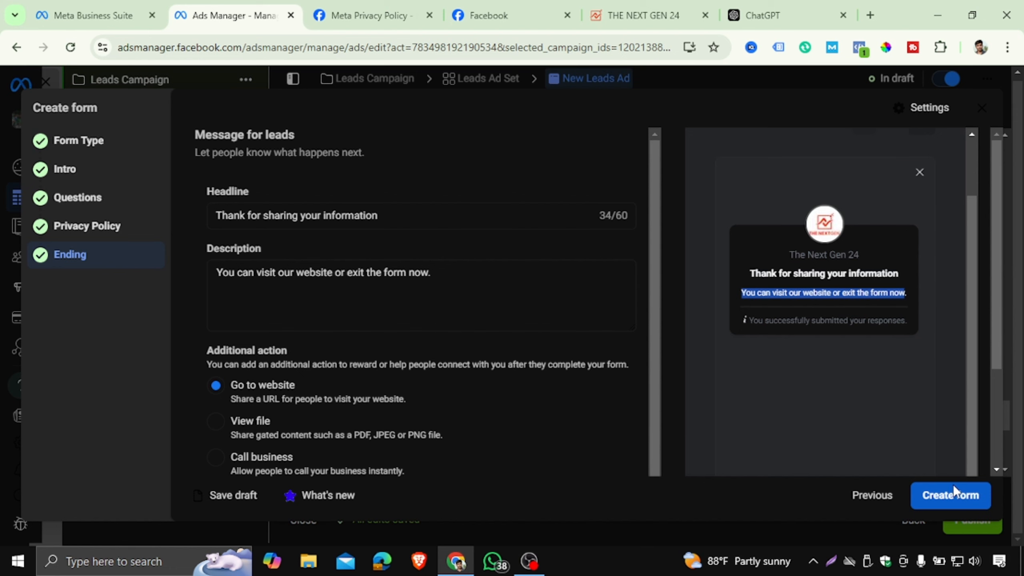
click(948, 494)
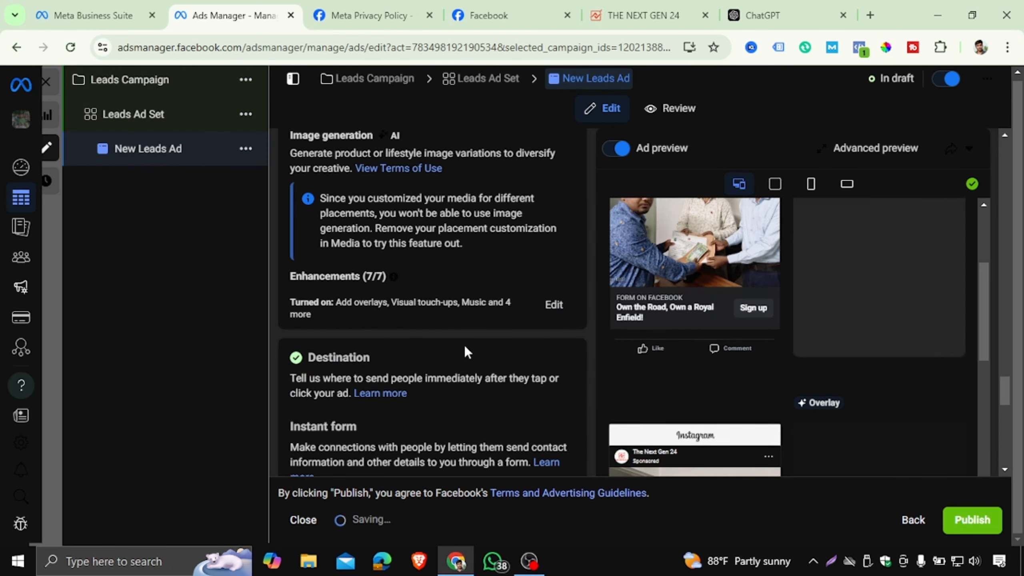
Publish the leads campaign with its ad set and ad after checking the form destination and ad previews, and close the editor.
scroll(464, 345, down, 9)
scroll(467, 331, up, 5)
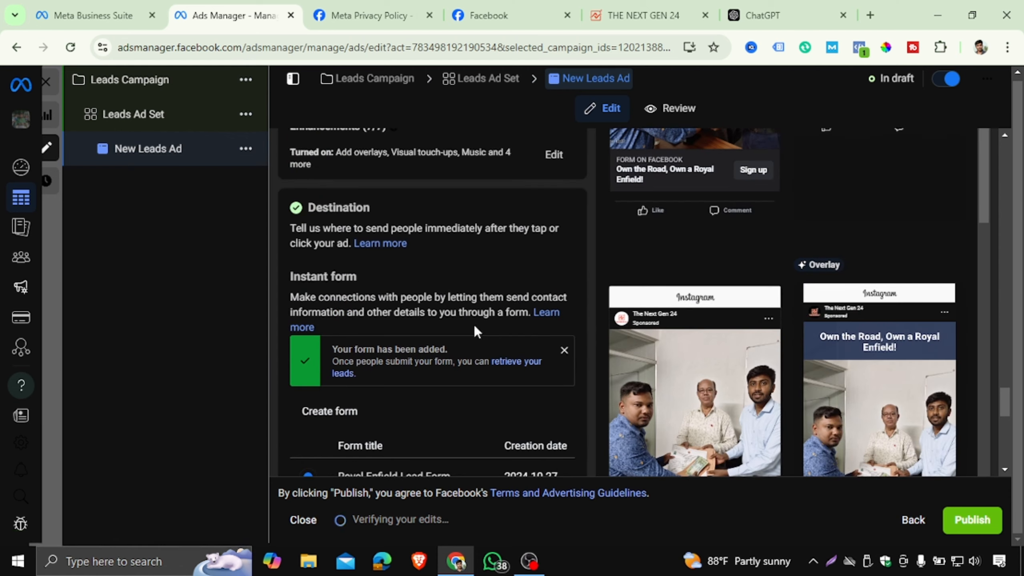
scroll(712, 369, up, 2)
scroll(710, 364, down, 3)
scroll(711, 364, up, 5)
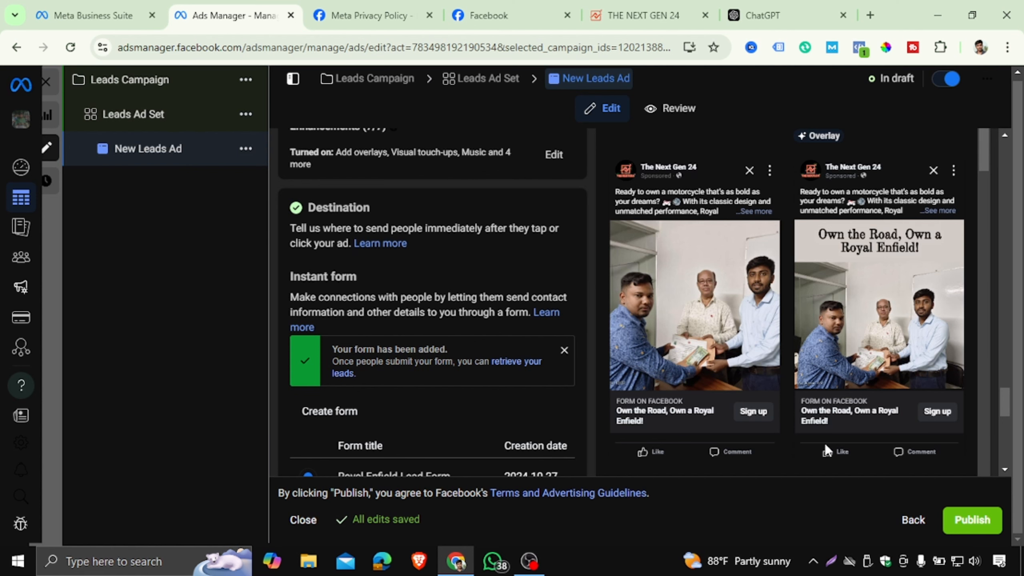
scroll(500, 245, up, 5)
scroll(500, 244, down, 2)
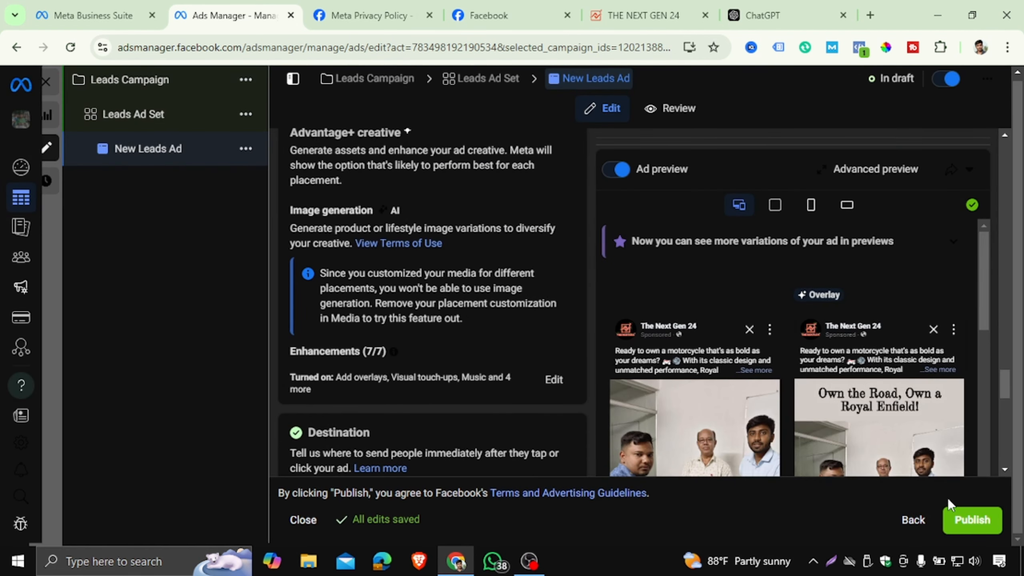
click(961, 519)
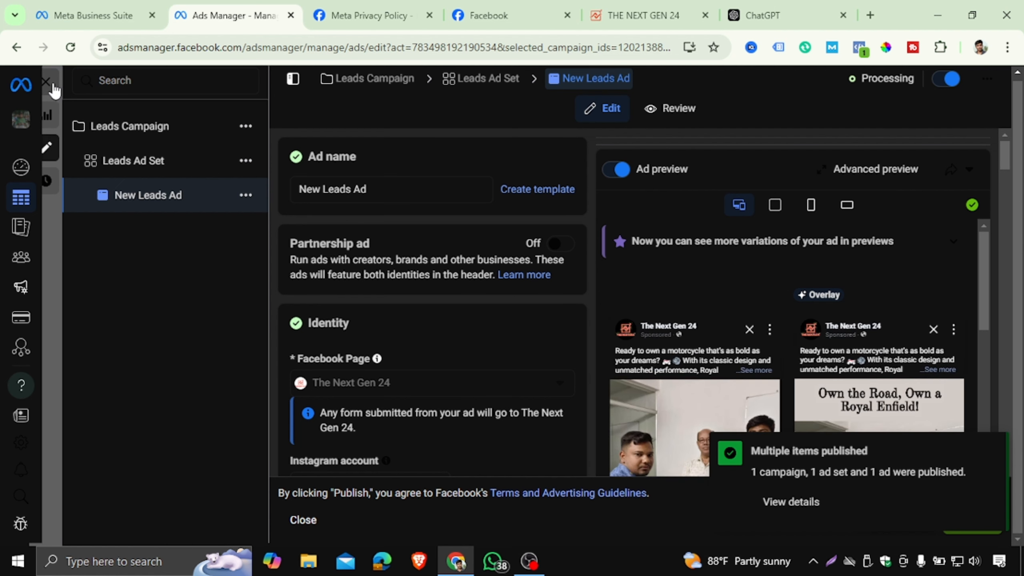
click(46, 85)
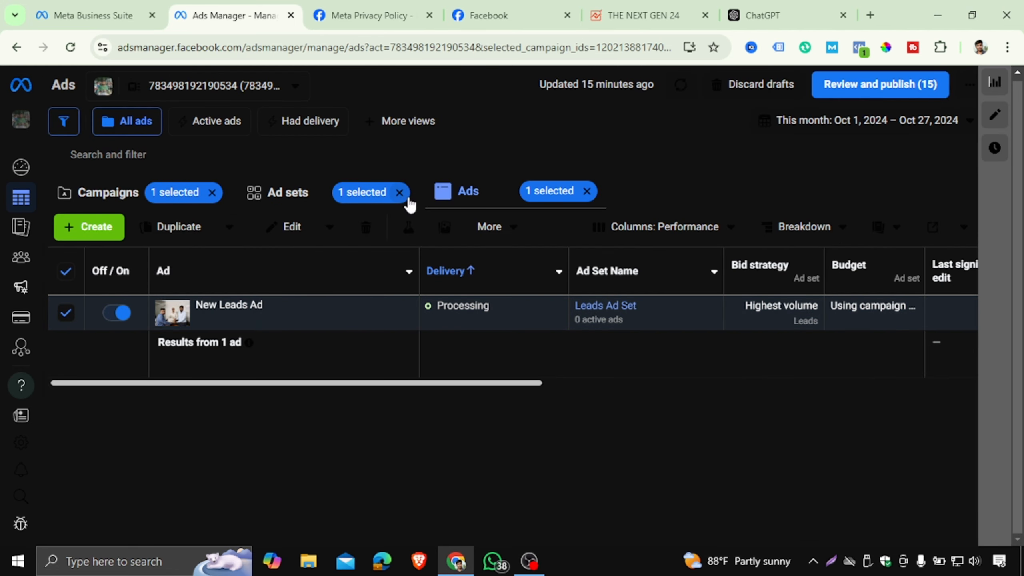
Clear the ad set and ad selections, return to the campaign list and examine the delivery, budget and results columns for Leads Campaign.
click(399, 193)
click(588, 192)
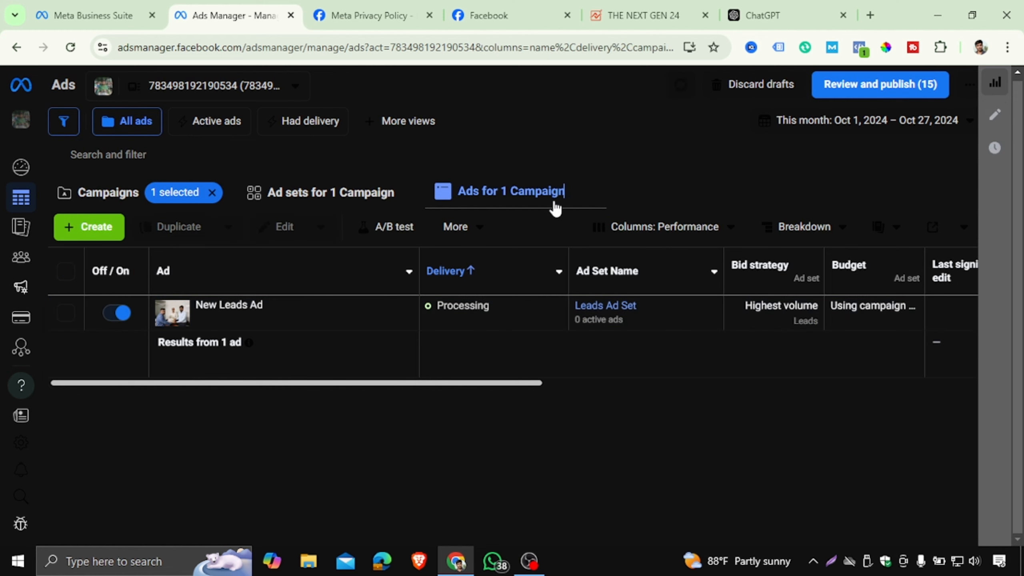
click(119, 199)
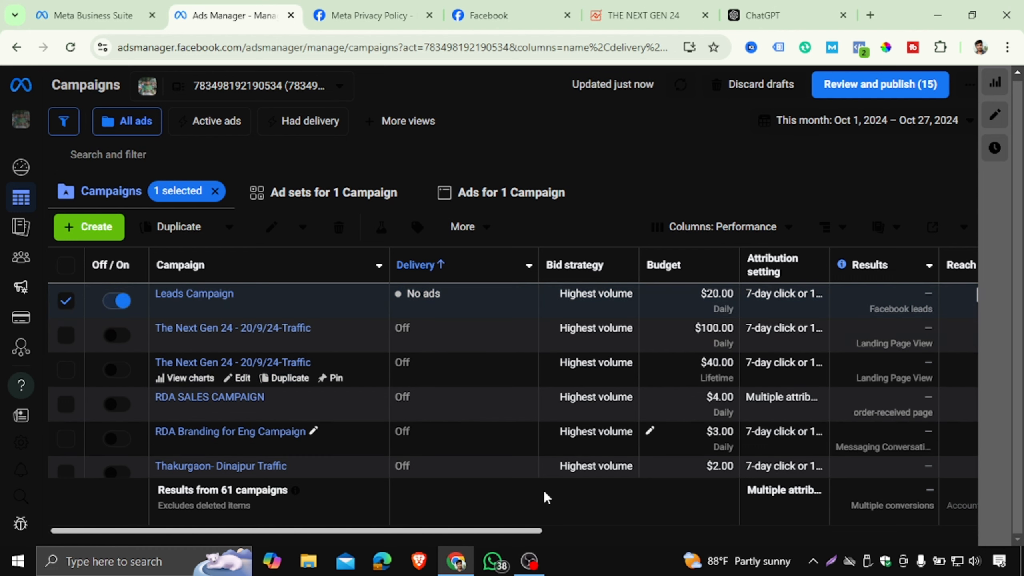
drag(500, 534, 688, 508)
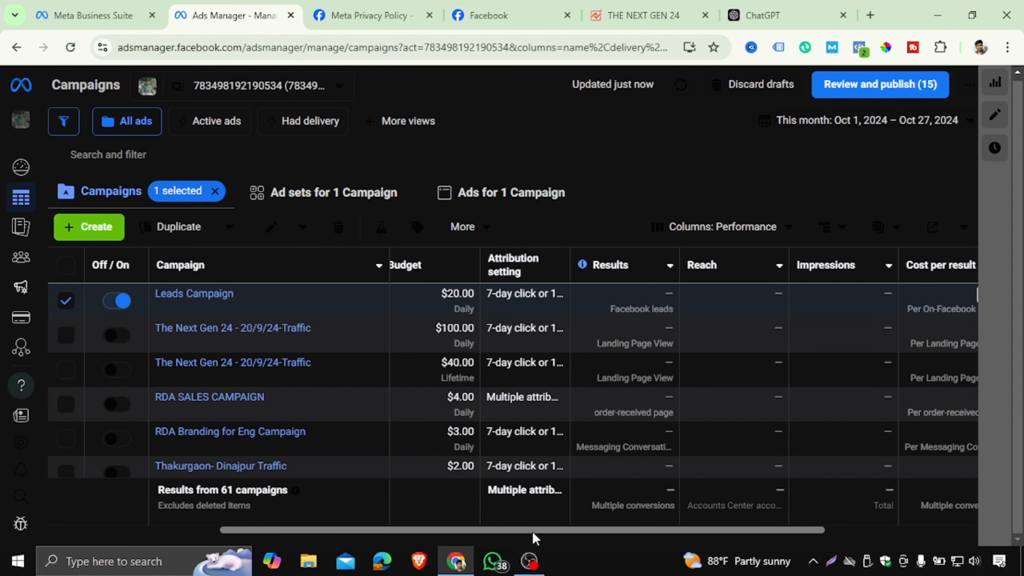
drag(491, 532, 286, 524)
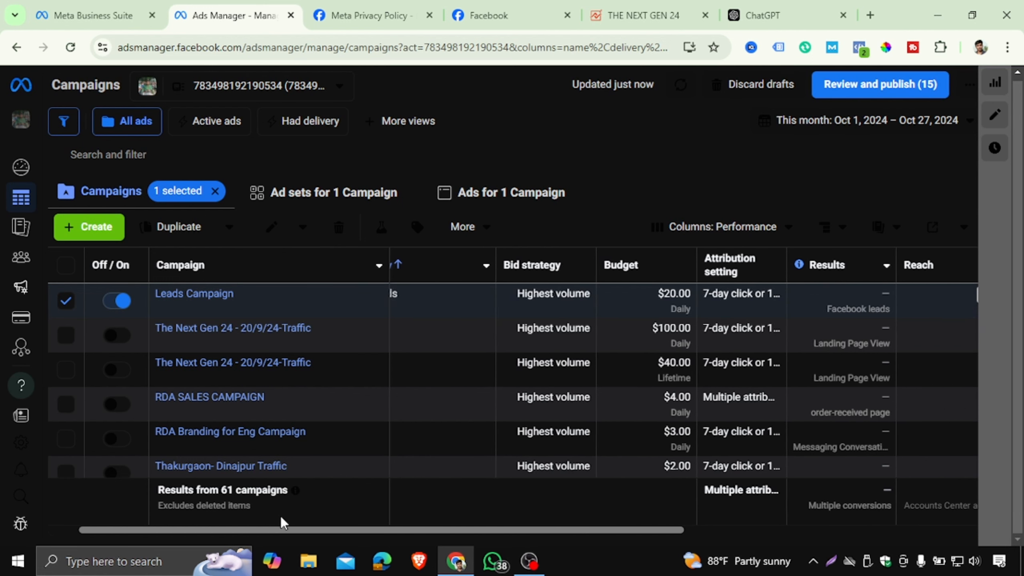
drag(442, 537, 339, 531)
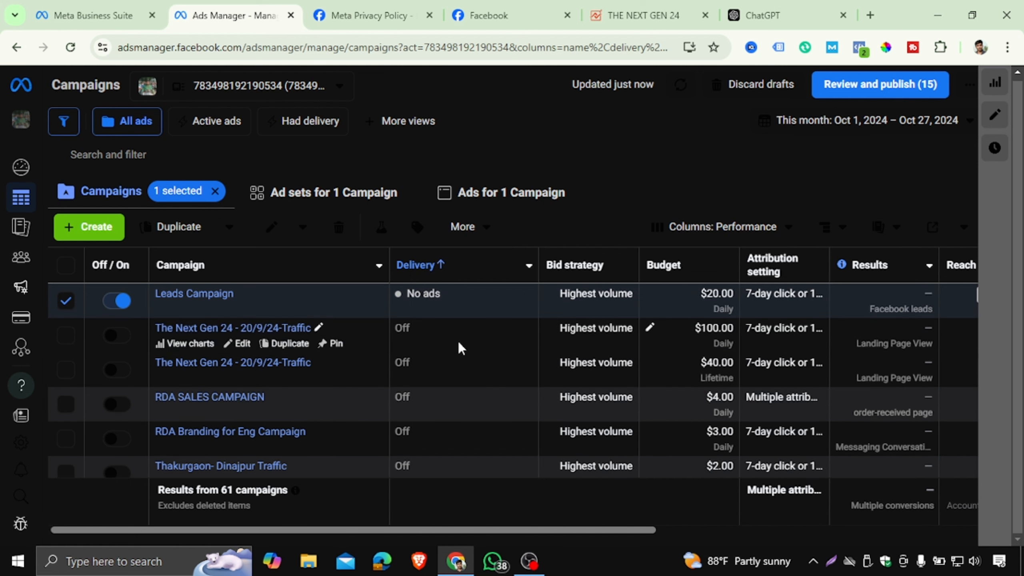
Turn off Leads Campaign and deselect it in the campaign list.
click(121, 302)
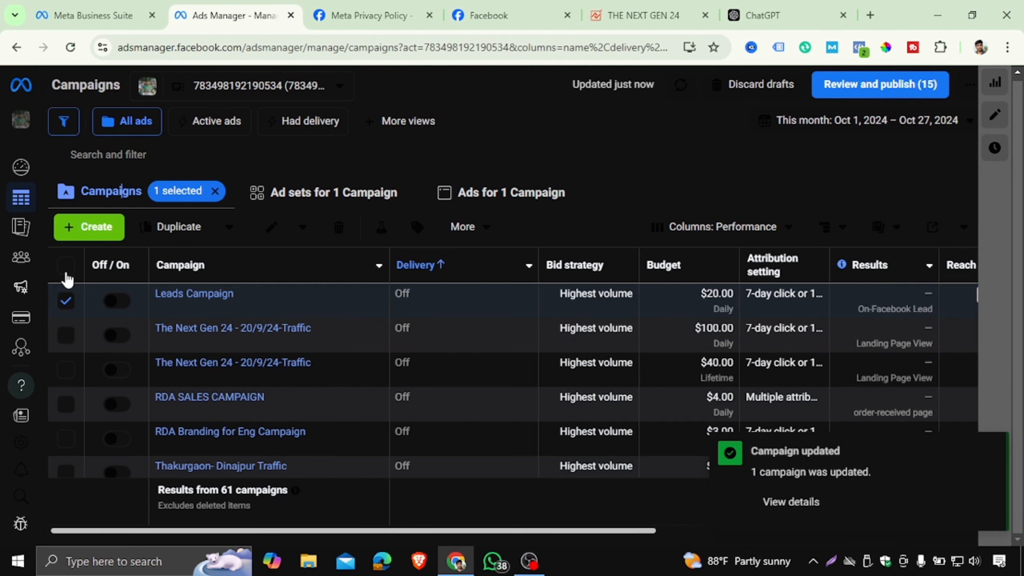
click(67, 300)
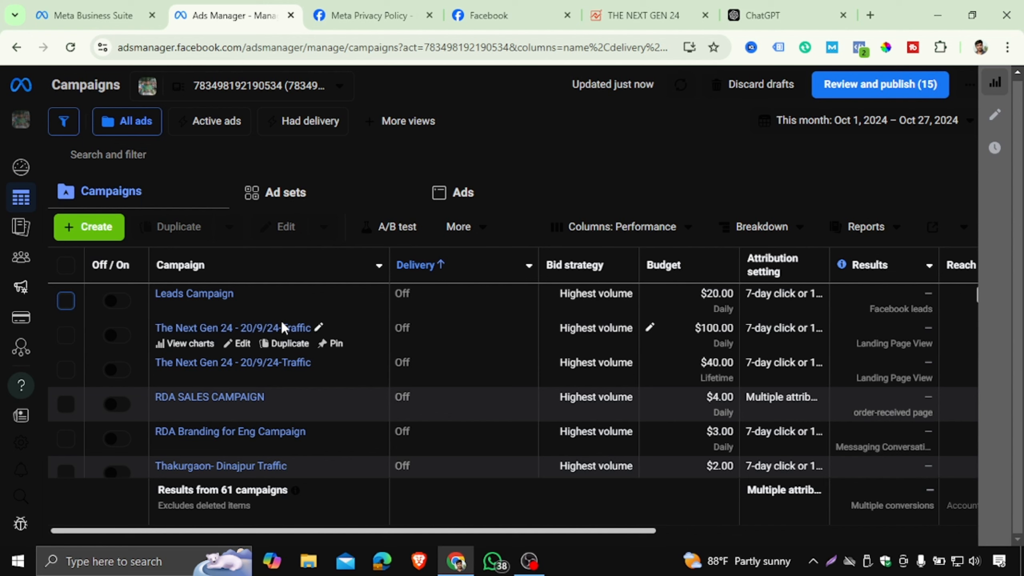
Open Leads Campaign for editing and examine its ad set's conversion location options and audience definition.
mouse_move(238, 309)
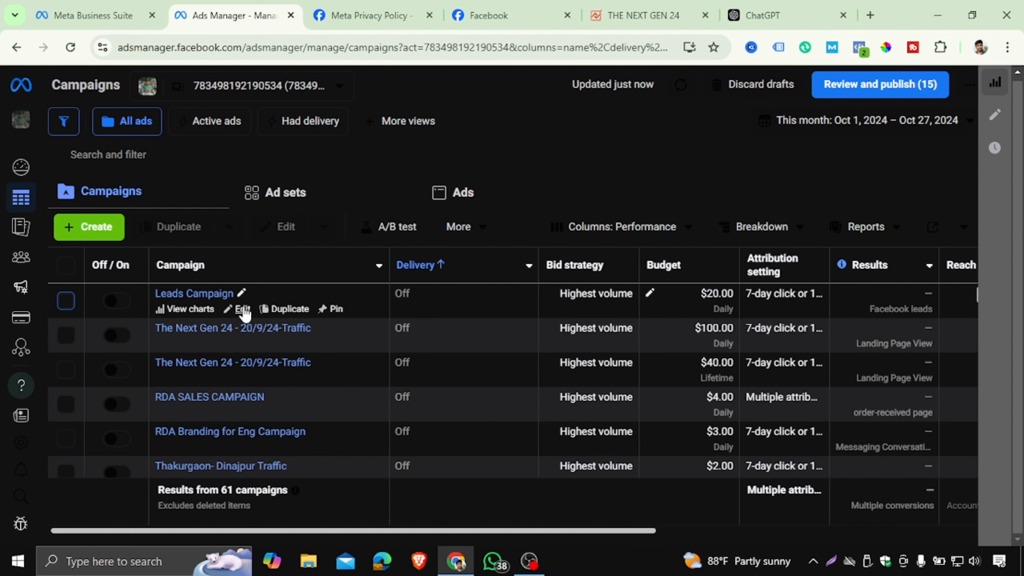
click(243, 309)
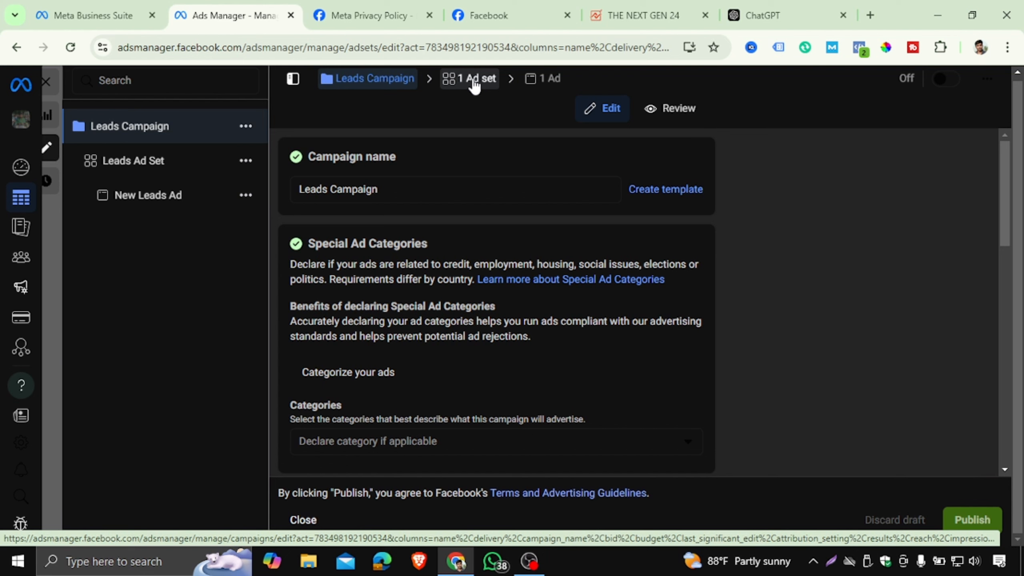
click(475, 83)
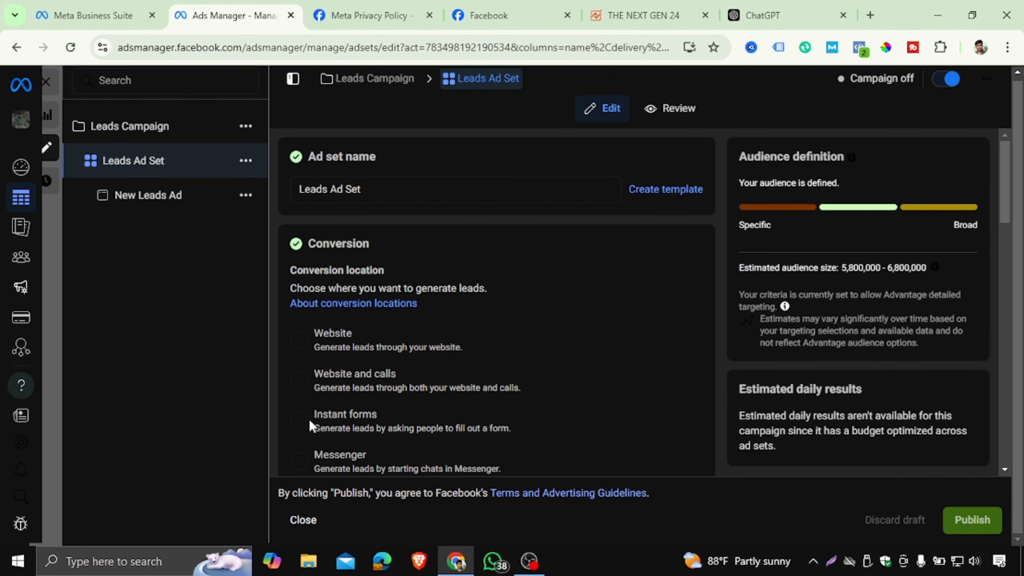
scroll(350, 367, down, 2)
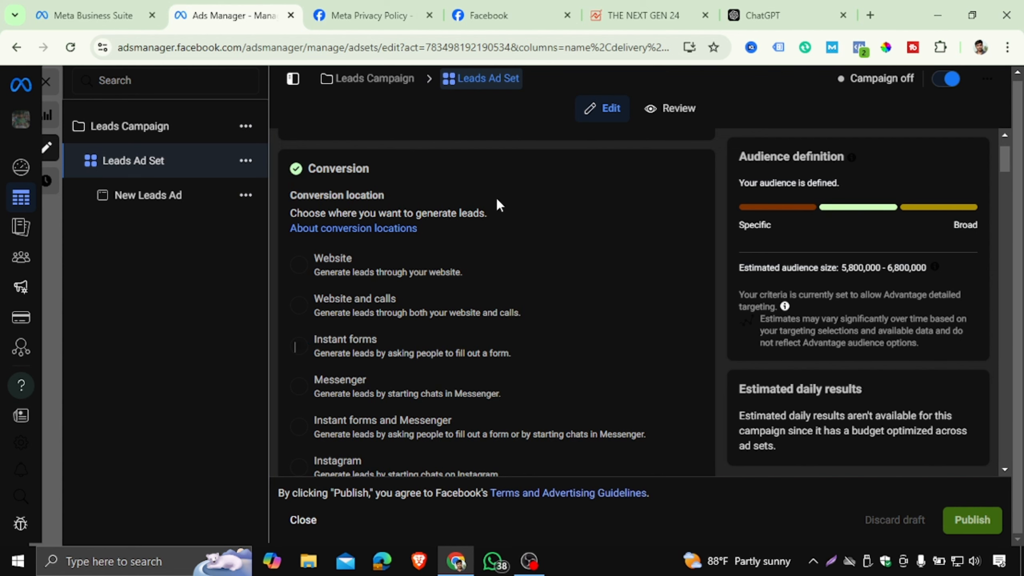
scroll(496, 196, up, 2)
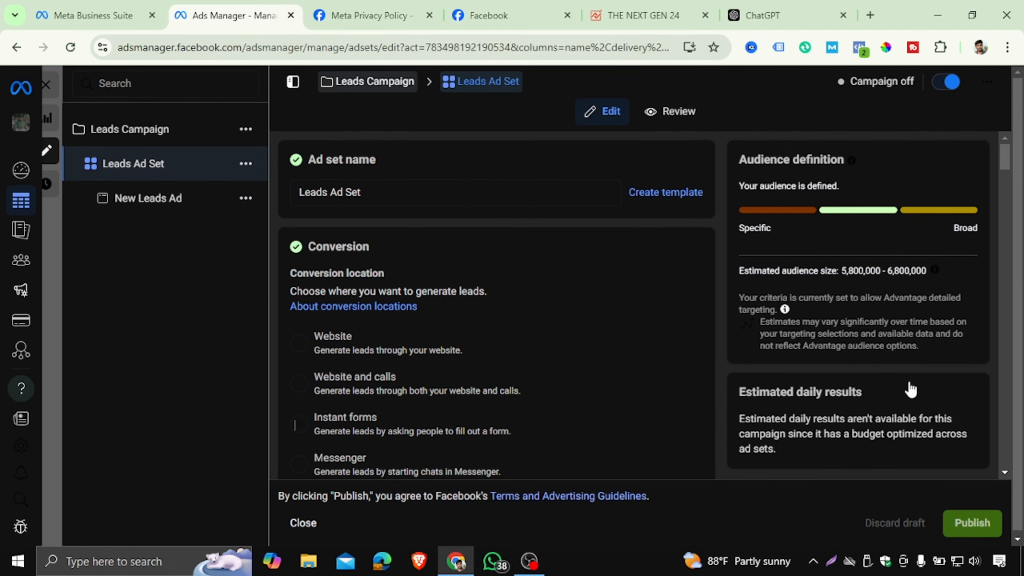
click(536, 554)
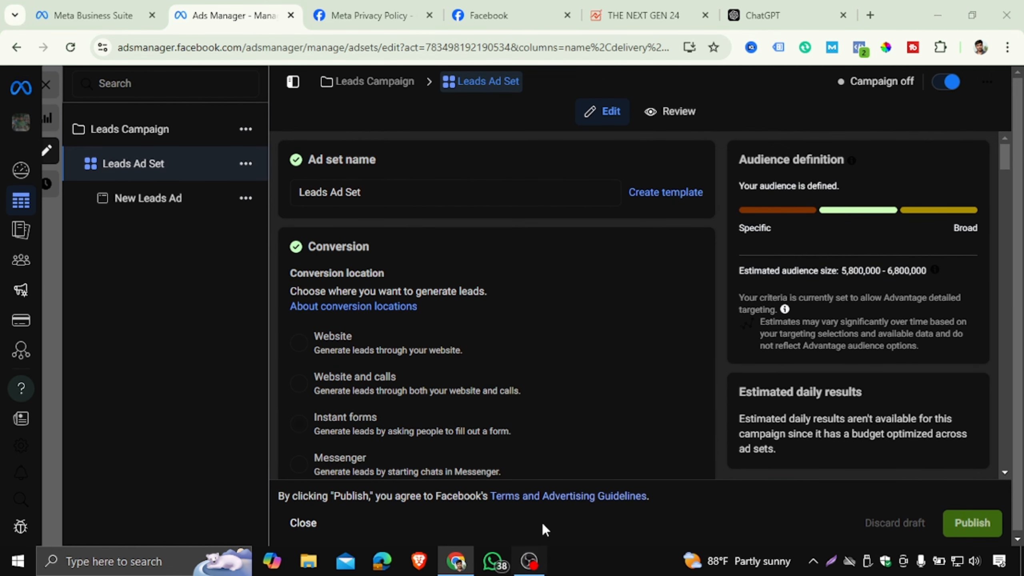